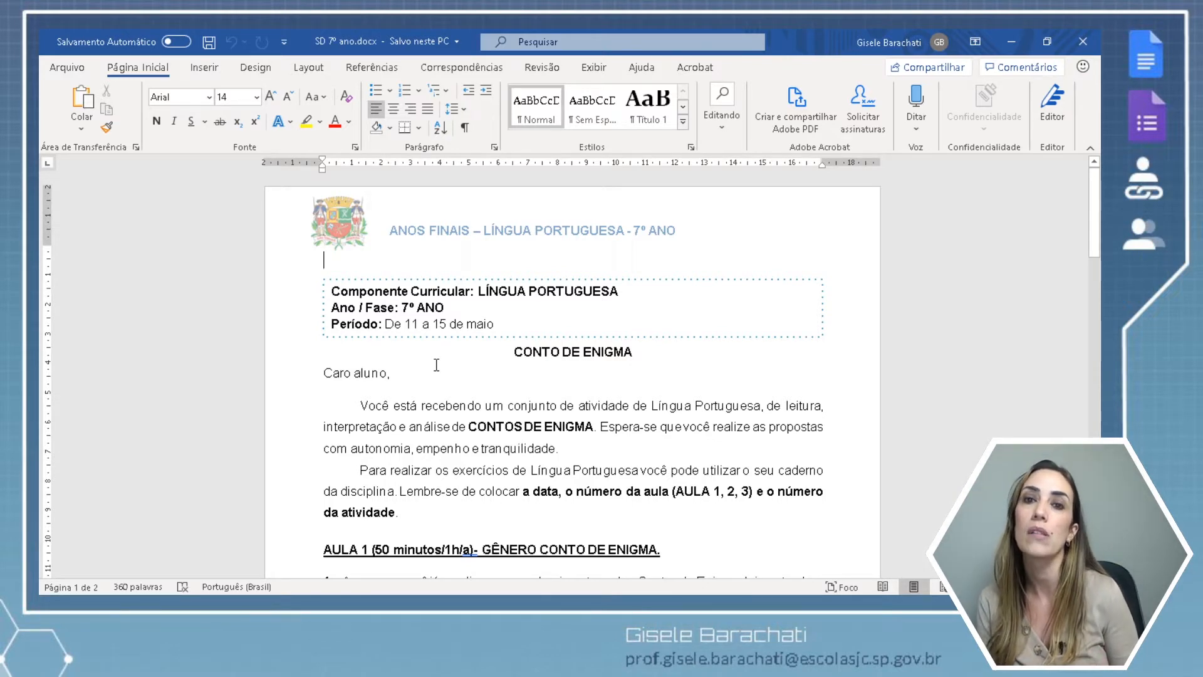
Minimize Word and launch Documentos from Gmail's Google apps grid in a new tab.
{"action": "left_click", "coordinate": [1010, 40]}
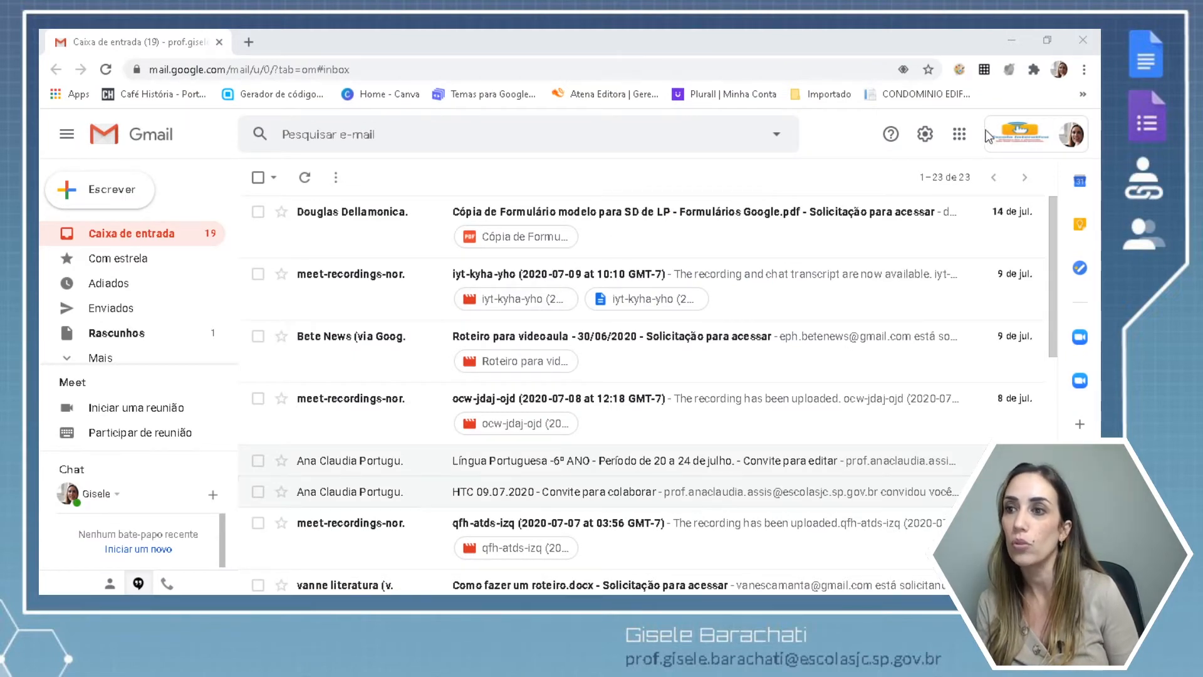
{"action": "left_click", "coordinate": [958, 137]}
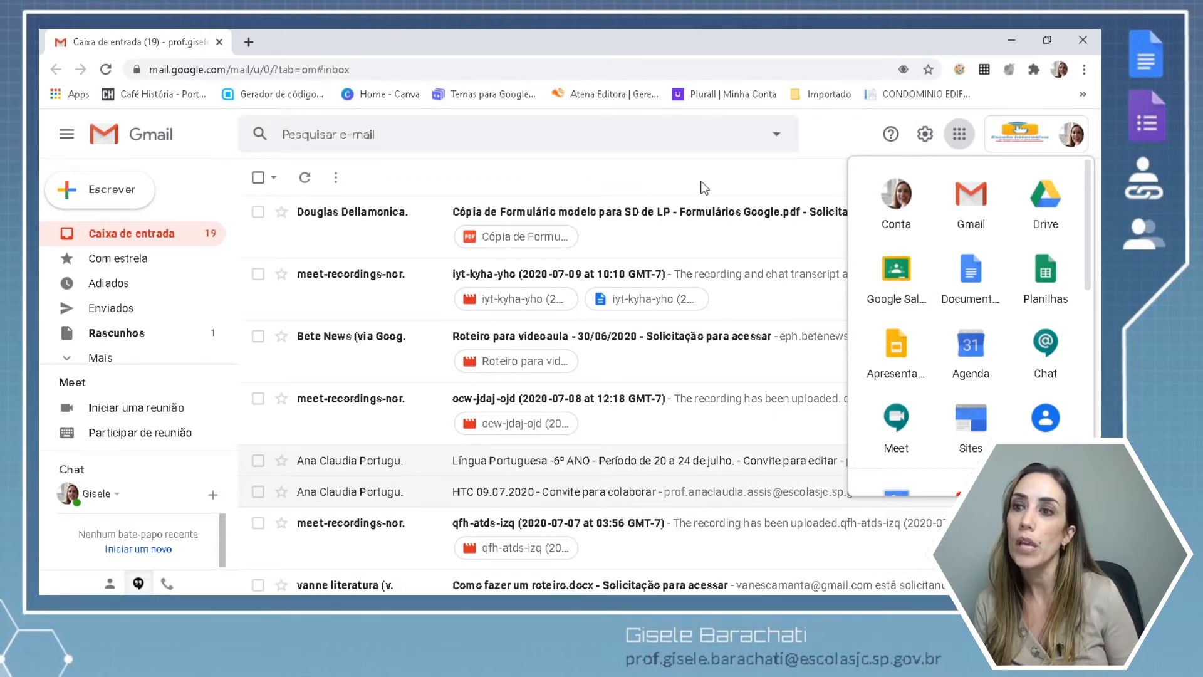
{"action": "left_click", "coordinate": [972, 277]}
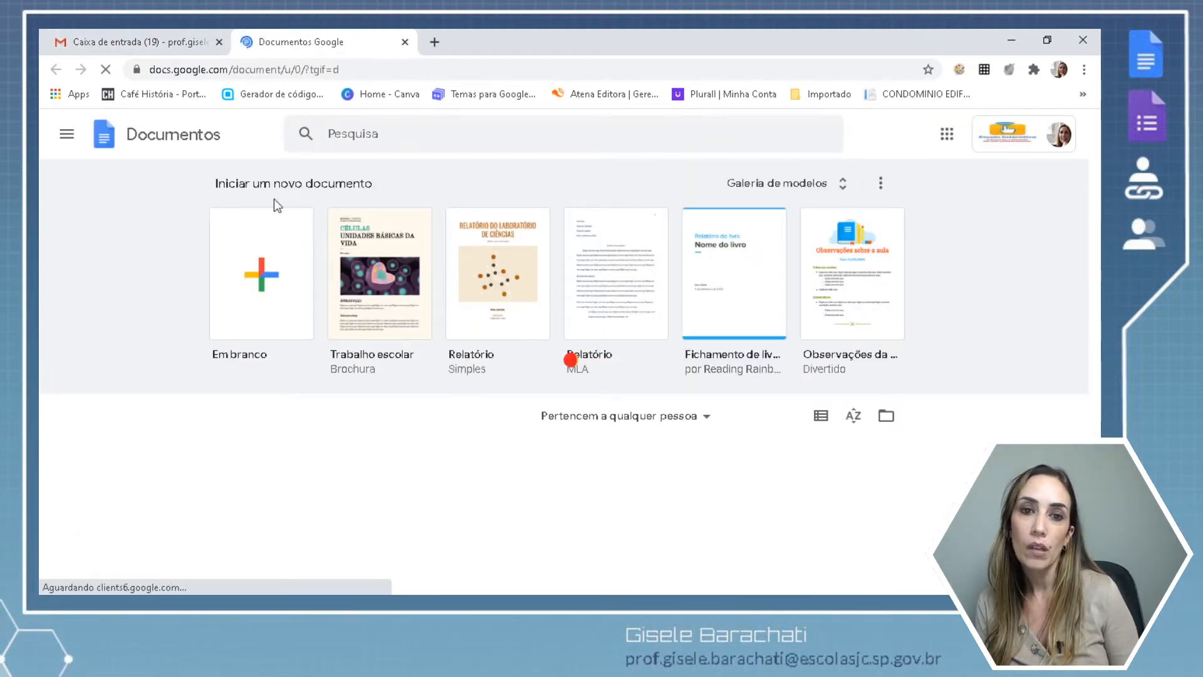
Create a blank Documento sem título from the Em branco template, leaving the Arquivo menu unused.
{"action": "left_click", "coordinate": [262, 278]}
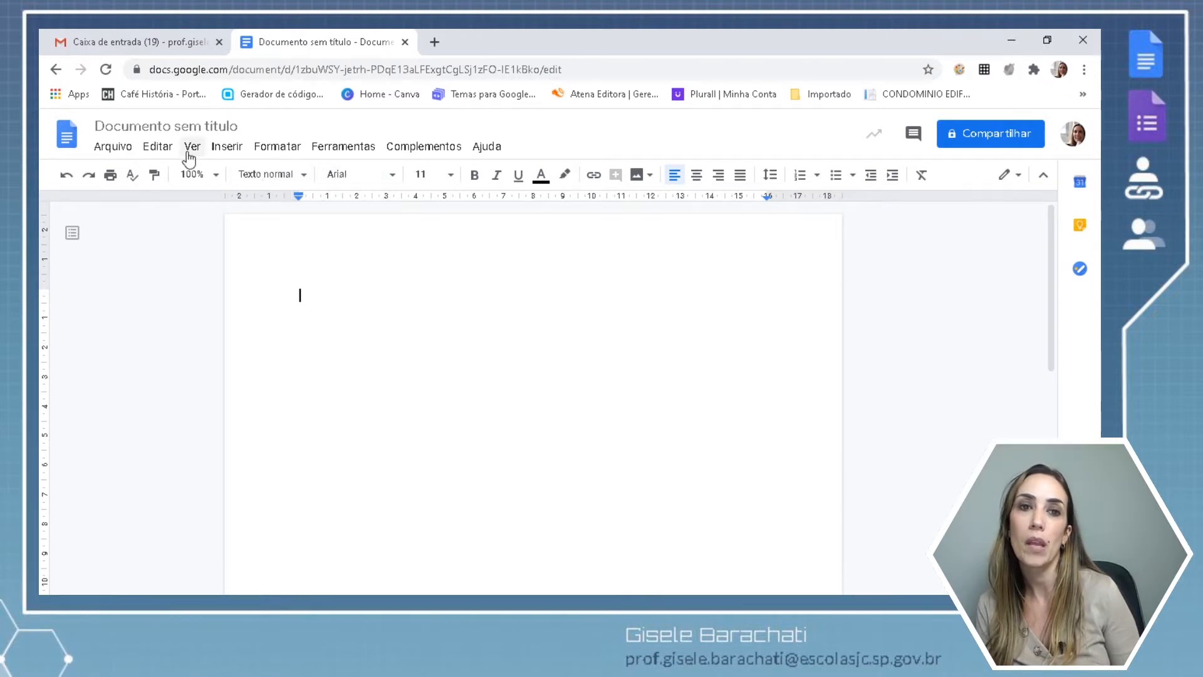
{"action": "left_click", "coordinate": [121, 148]}
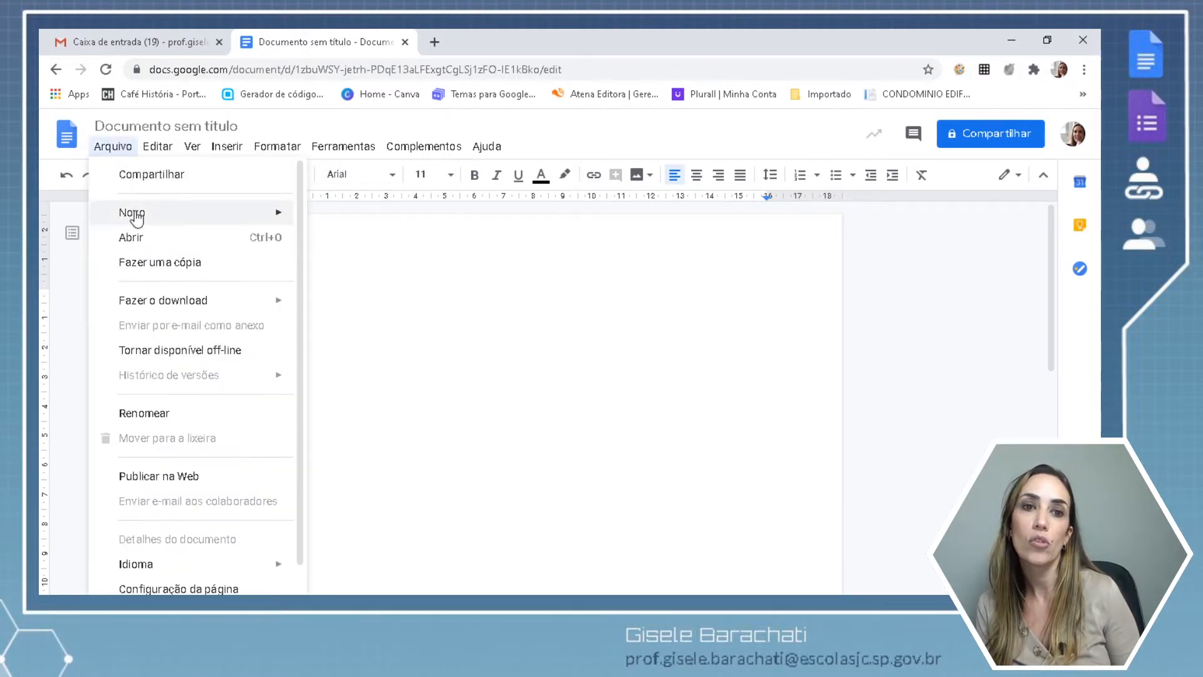
{"action": "mouse_move", "coordinate": [136, 220]}
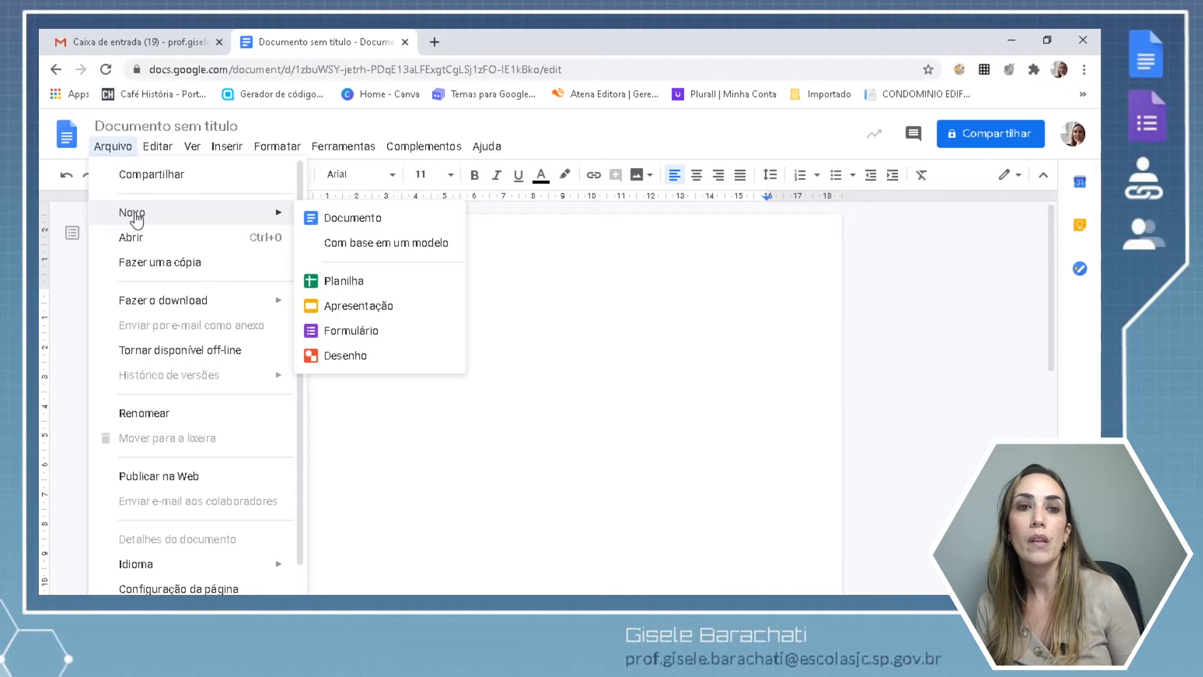
{"action": "left_click", "coordinate": [553, 443]}
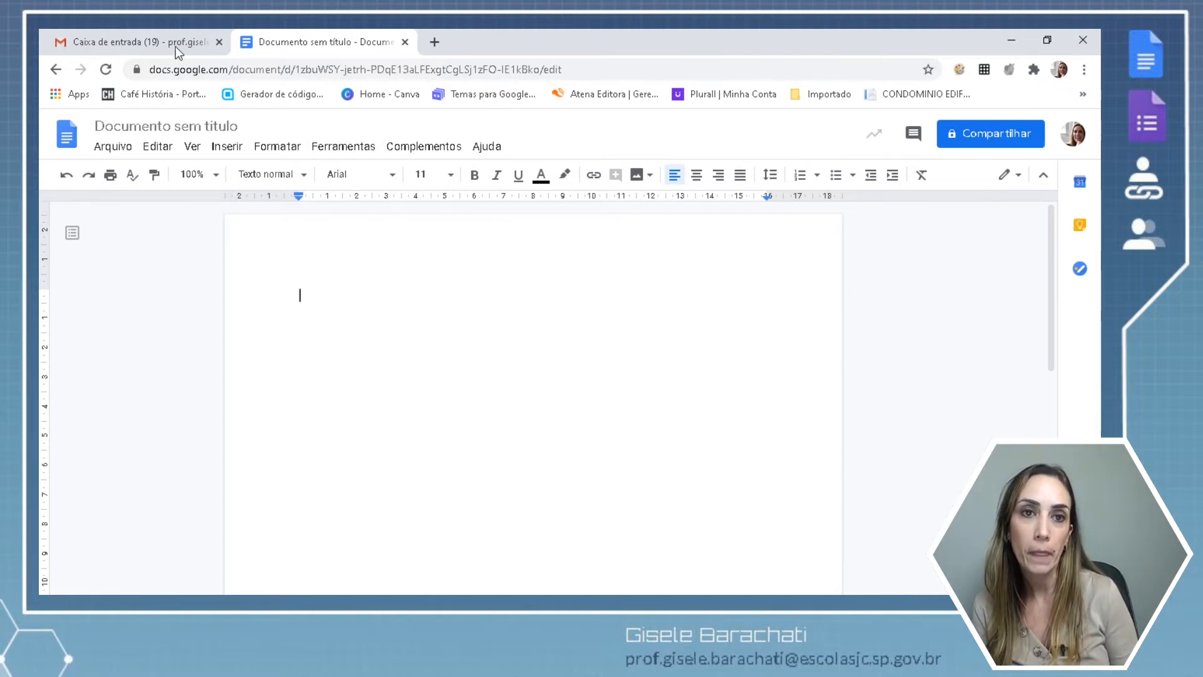
Close the blank Docs tab and move the File Explorer folder window aside.
{"action": "left_click", "coordinate": [405, 42]}
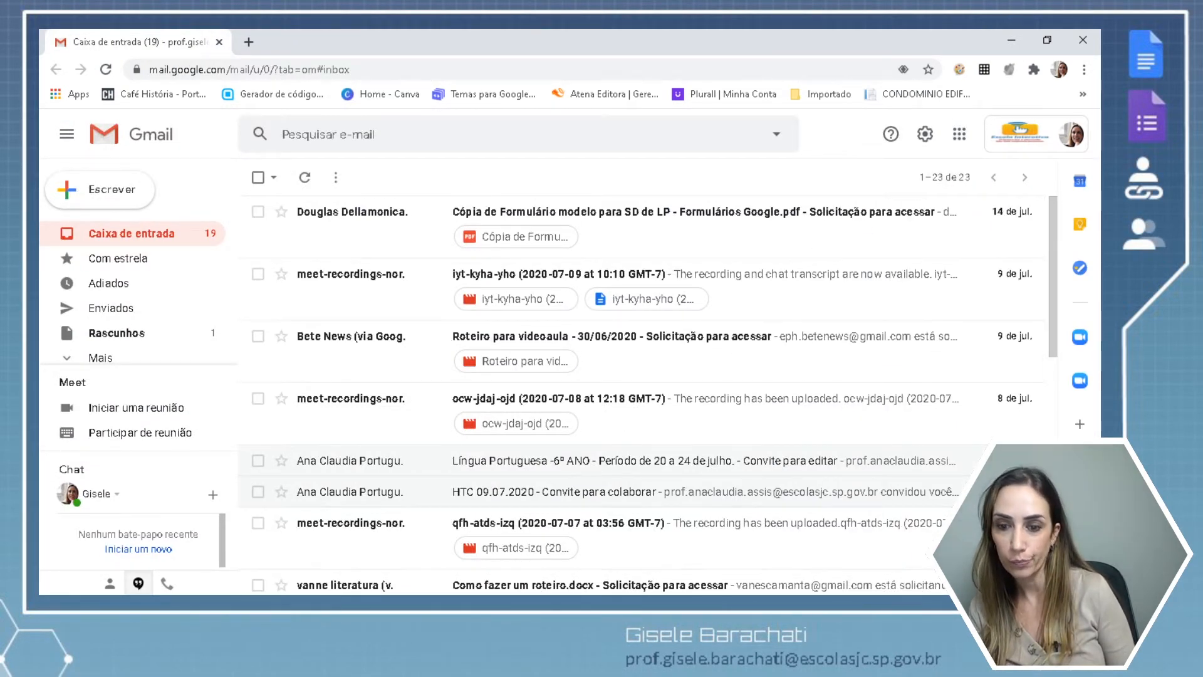
{"action": "key", "text": "alt+Tab"}
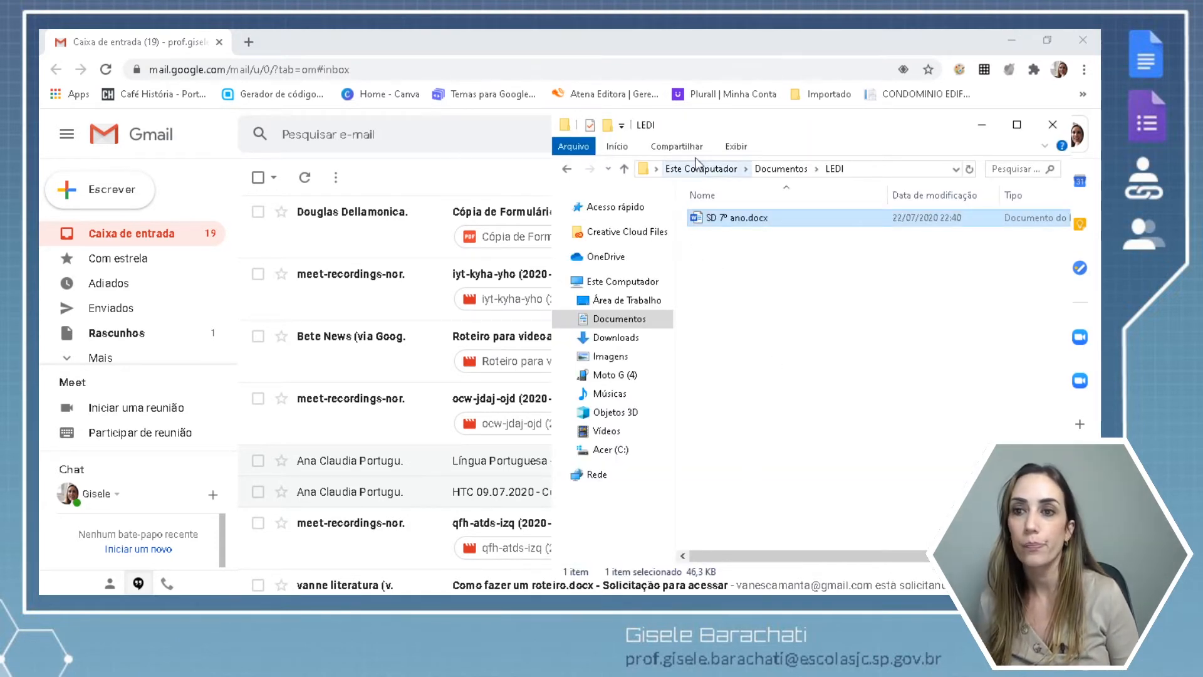
{"action": "left_click_drag", "start_coordinate": [684, 131], "coordinate": [522, 156]}
Open Google Drive from Gmail's apps grid and enter the Classroom folder.
{"action": "left_click", "coordinate": [961, 139]}
{"action": "left_click", "coordinate": [961, 140]}
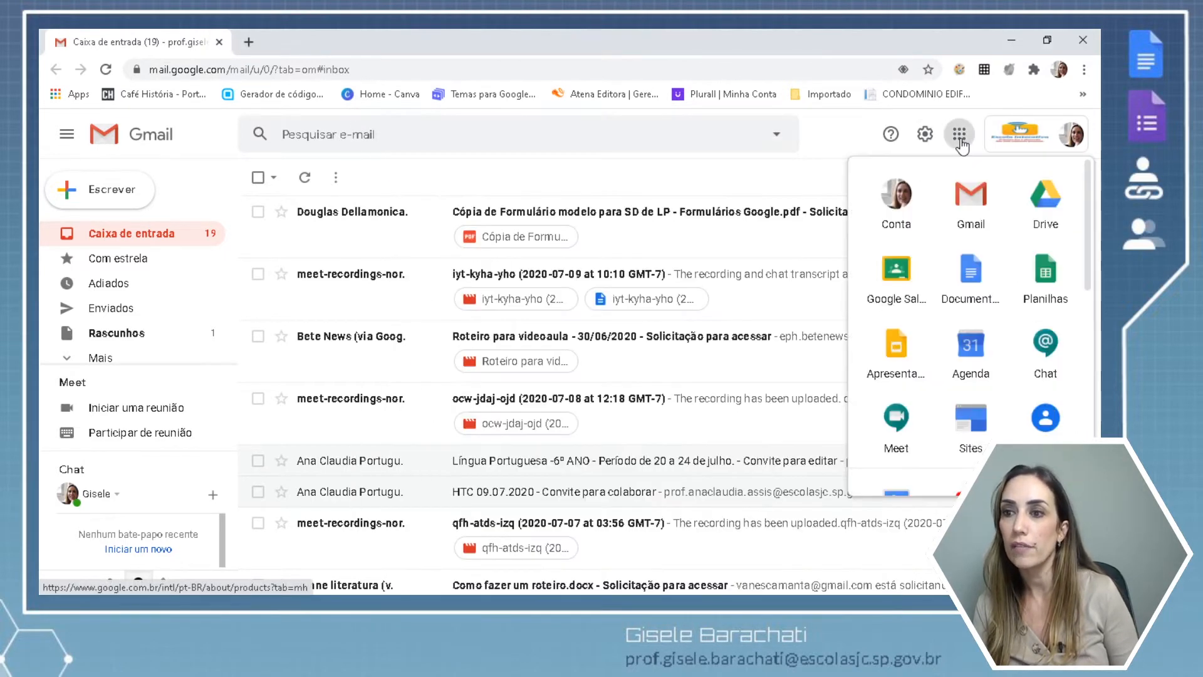
{"action": "left_click", "coordinate": [1056, 225]}
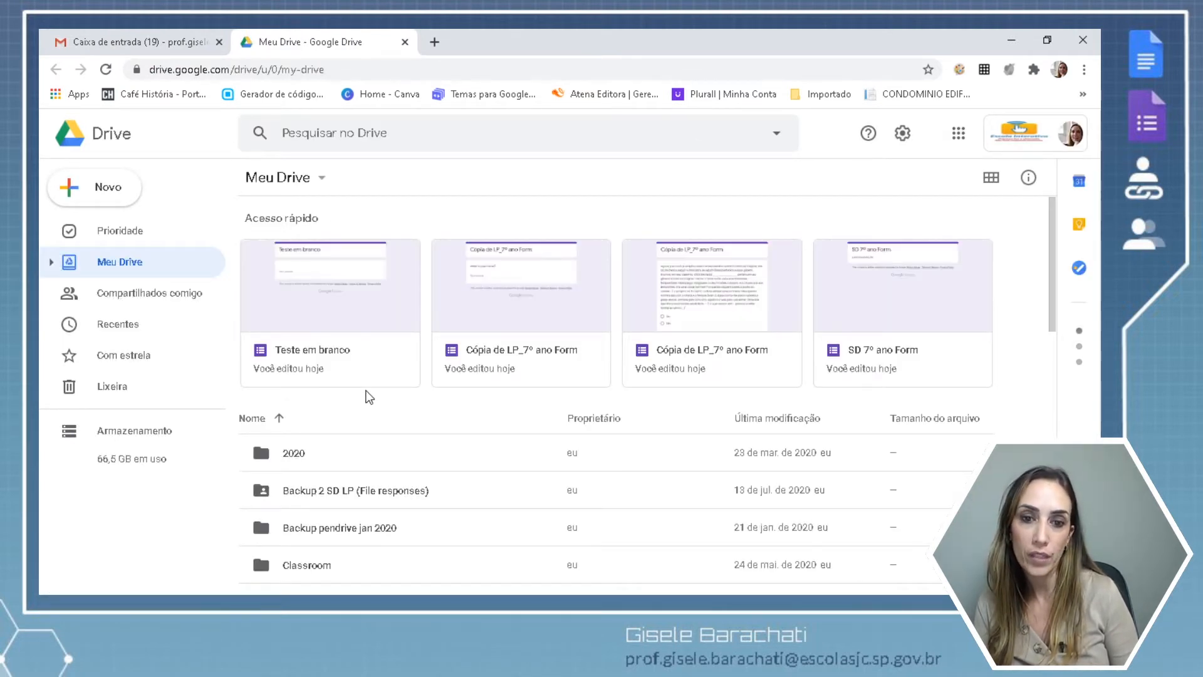
{"action": "double_click", "coordinate": [304, 567]}
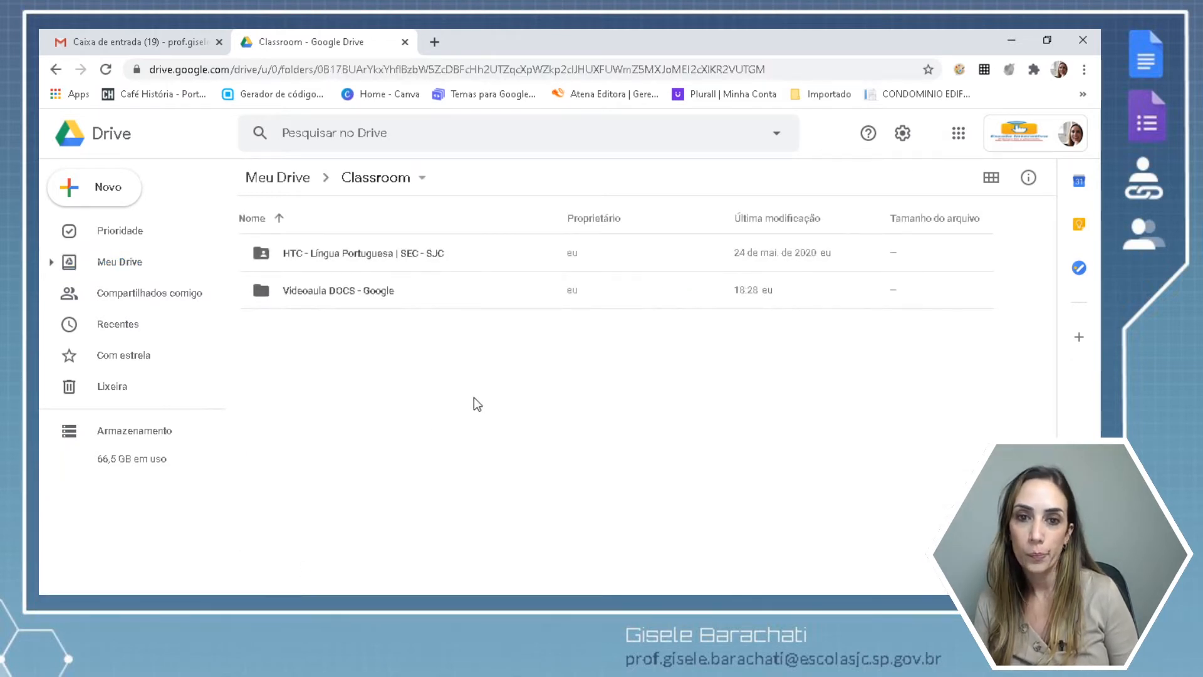
Upload SD 7º ano.docx from the LEDI folder into Drive's Classroom folder and preview it.
{"action": "left_click", "coordinate": [482, 604]}
{"action": "left_click_drag", "start_coordinate": [550, 248], "coordinate": [345, 413]}
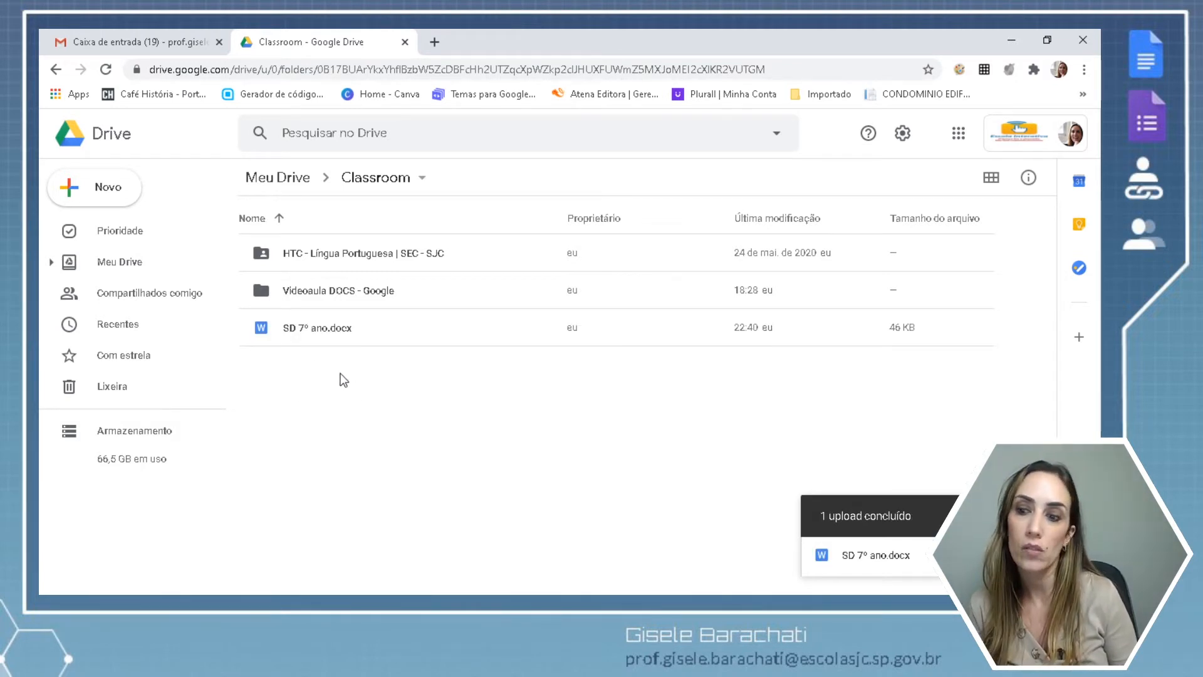
{"action": "double_click", "coordinate": [312, 328]}
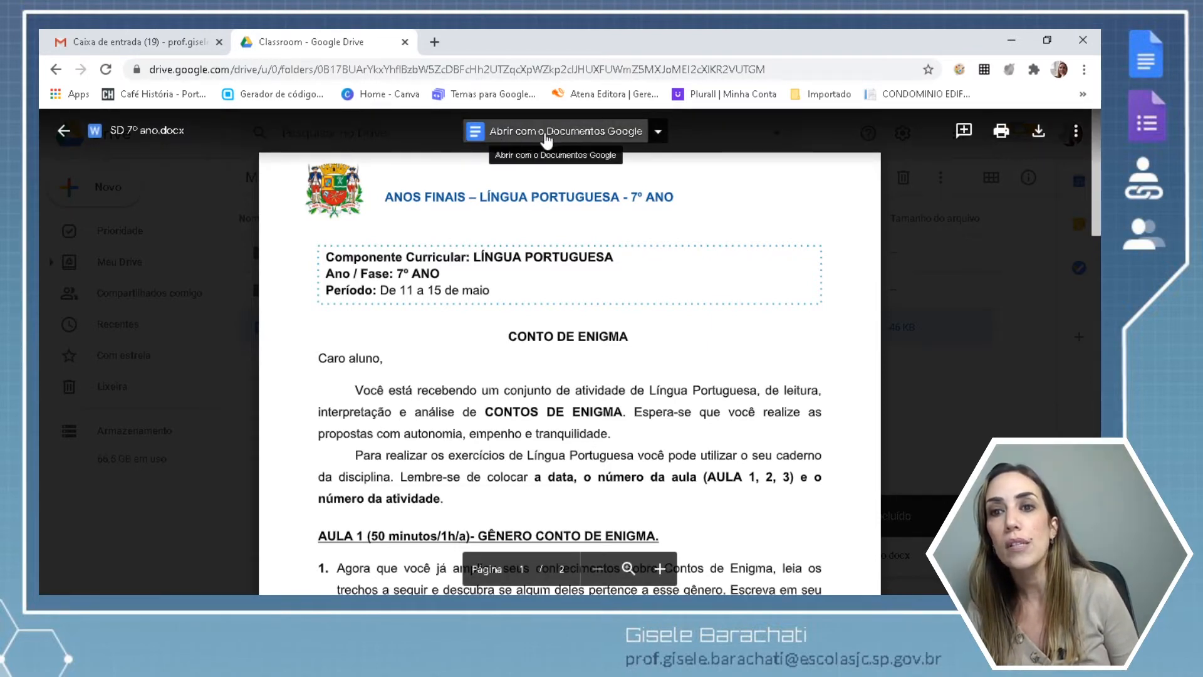
Enable Converter uploads in Drive's Configurações and confirm with CONCLUIR.
{"action": "left_click", "coordinate": [64, 132]}
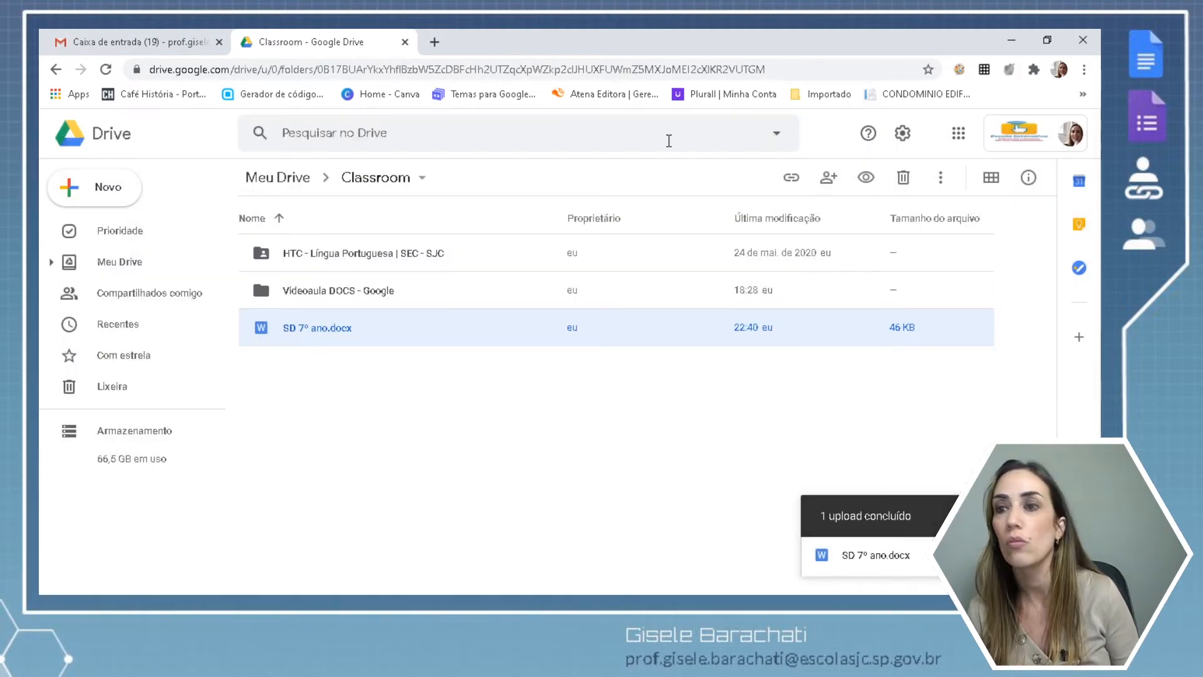
{"action": "left_click", "coordinate": [904, 135]}
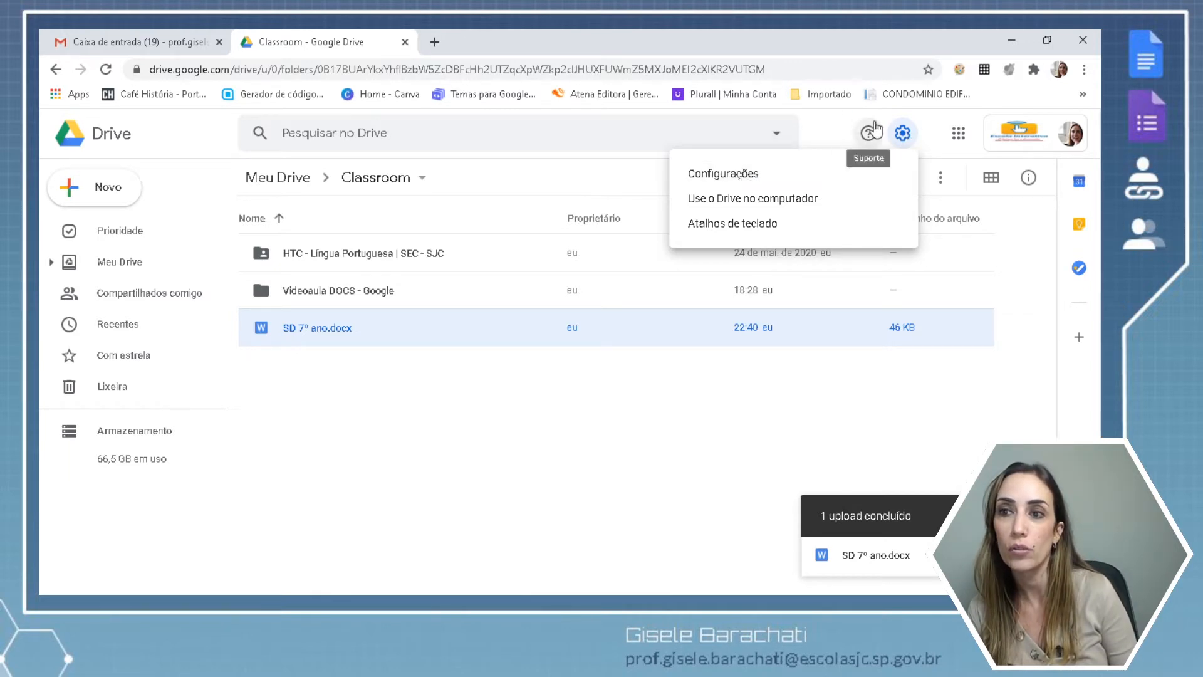
{"action": "left_click", "coordinate": [748, 174]}
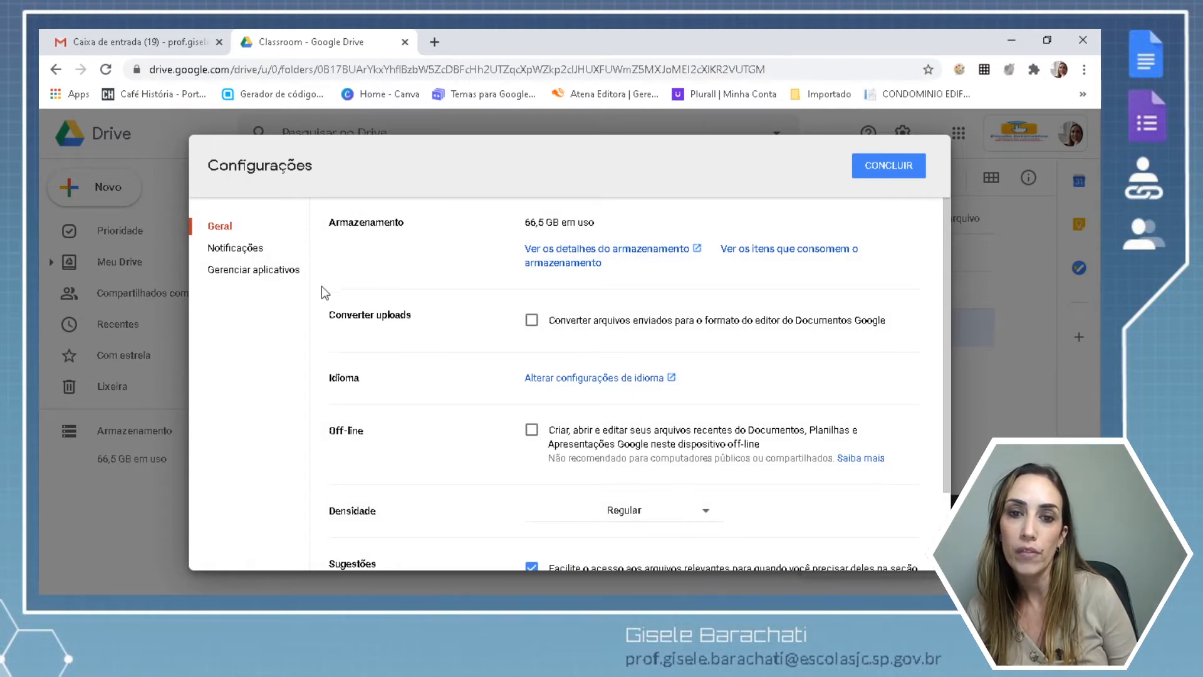
{"action": "left_click", "coordinate": [532, 321]}
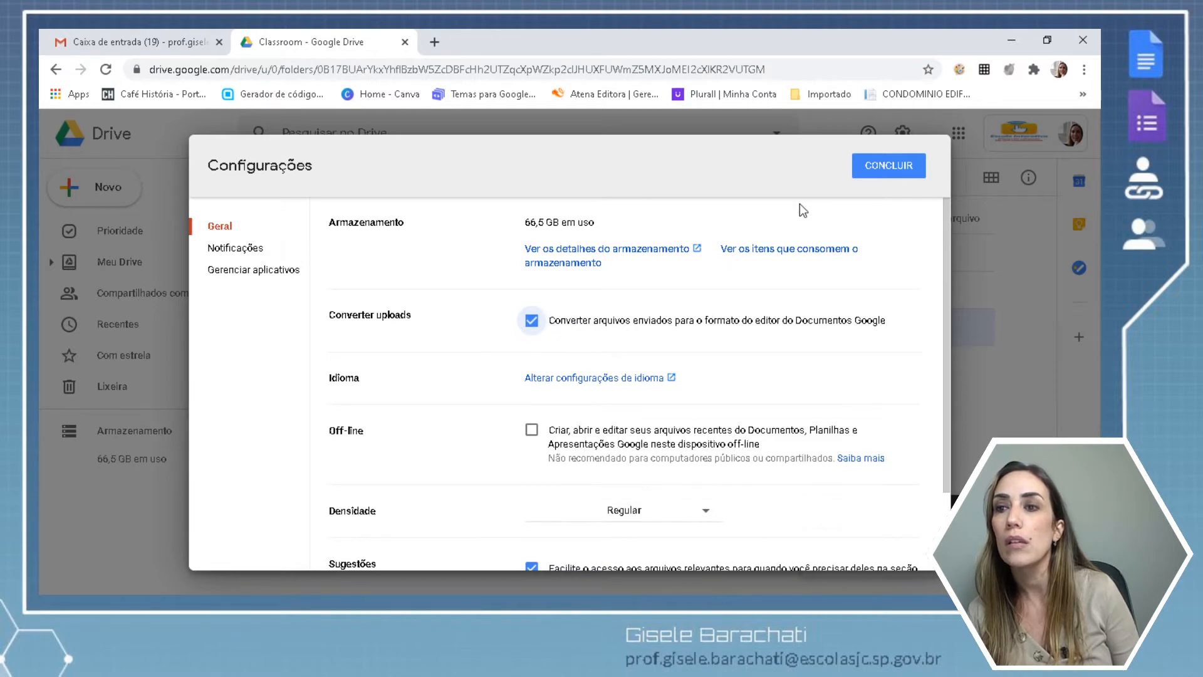
{"action": "left_click", "coordinate": [867, 179]}
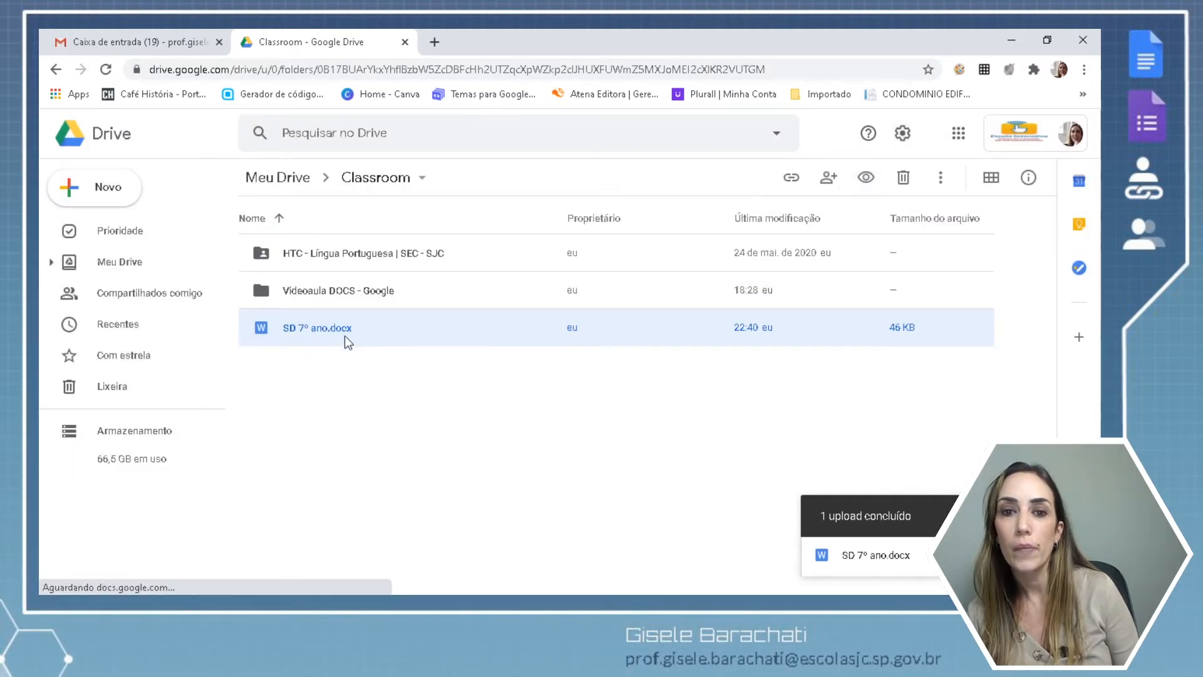
Re-upload SD 7º ano.docx as a converted Google Doc and open SD 7º ano.
{"action": "double_click", "coordinate": [337, 337]}
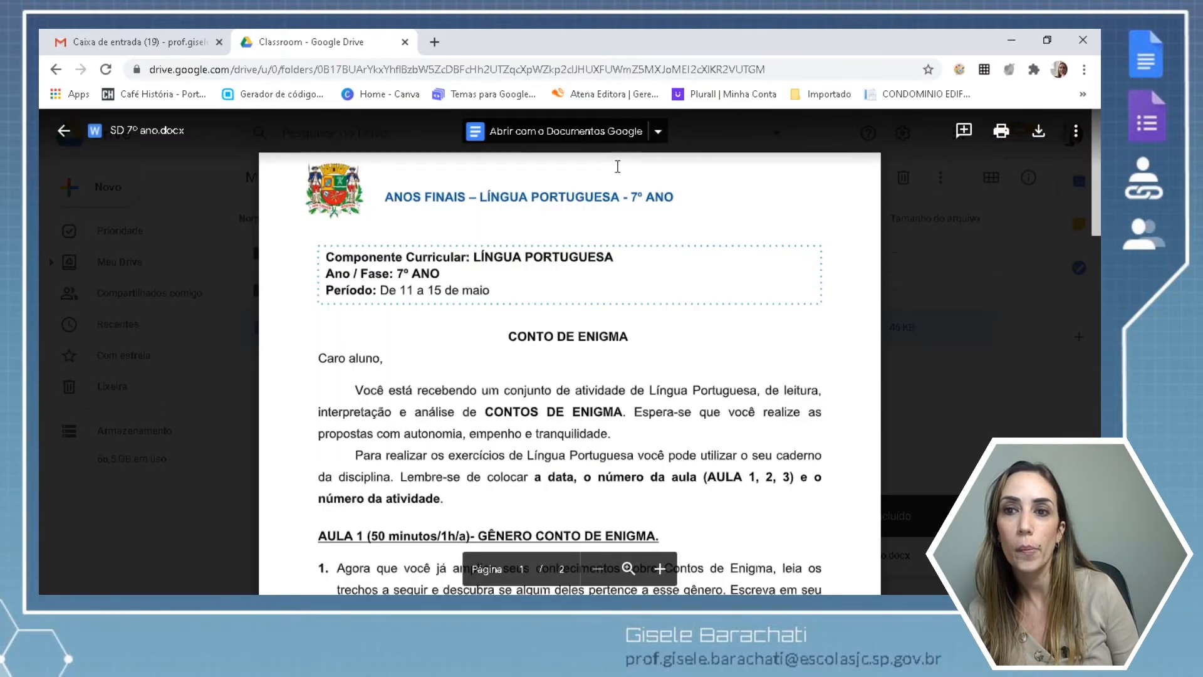
{"action": "left_click", "coordinate": [603, 135]}
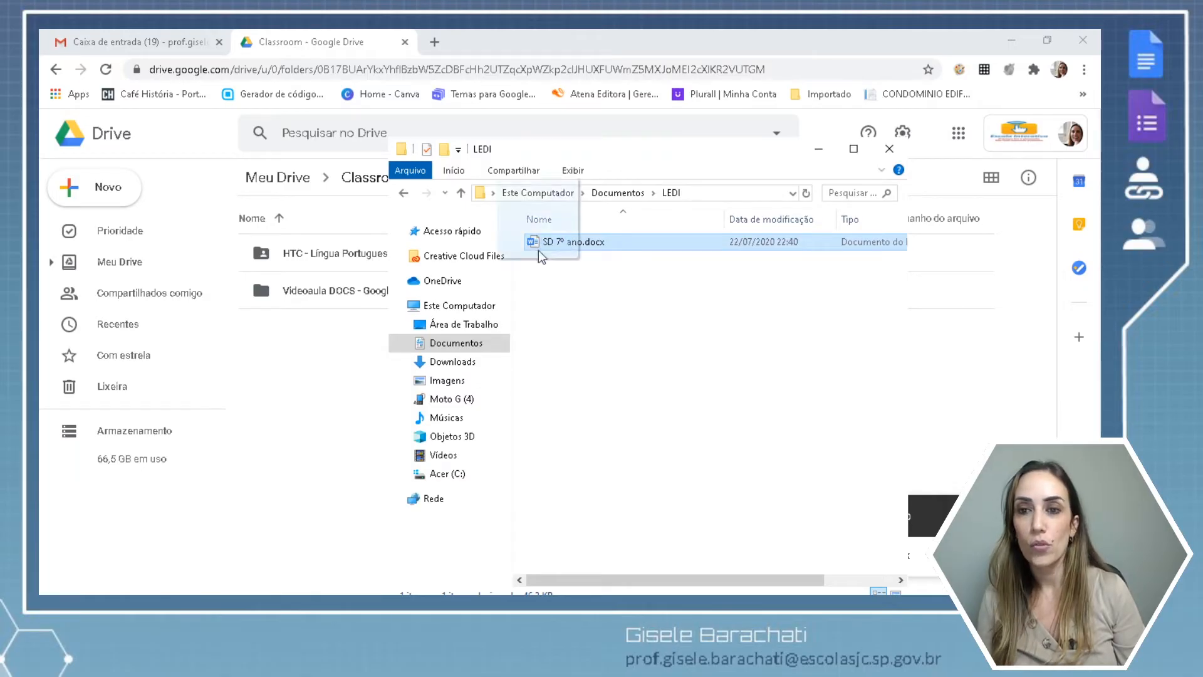
{"action": "left_click_drag", "start_coordinate": [538, 244], "coordinate": [318, 393]}
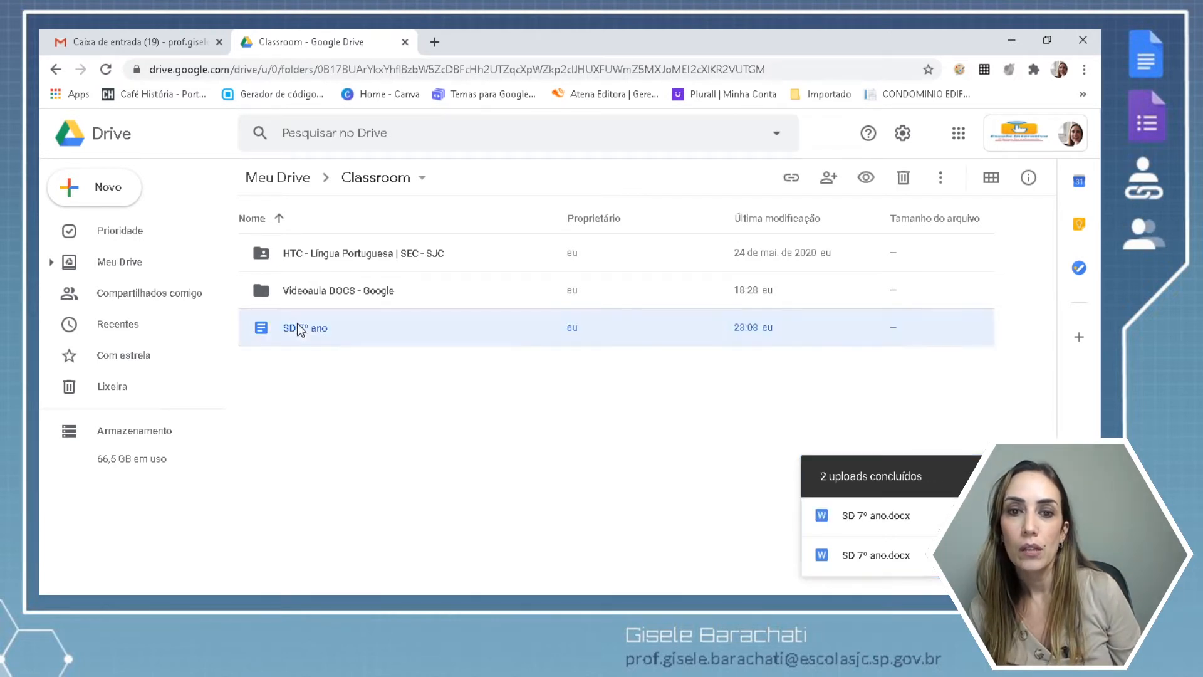
{"action": "double_click", "coordinate": [298, 326]}
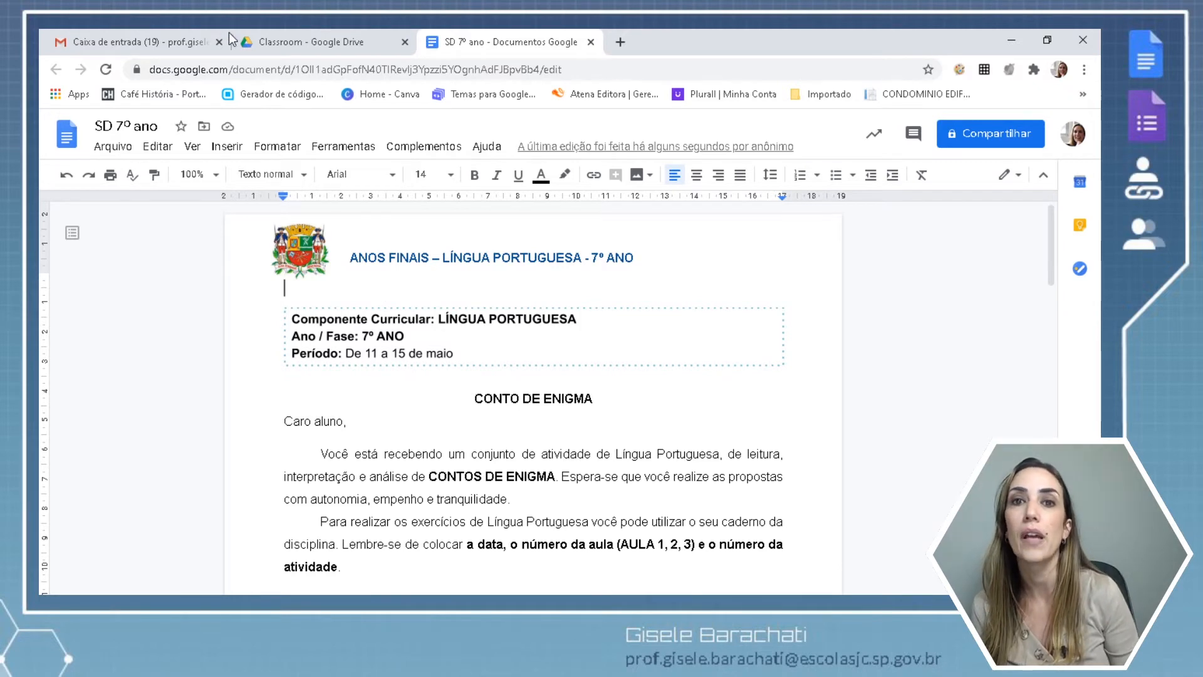
{"action": "left_click", "coordinate": [271, 42]}
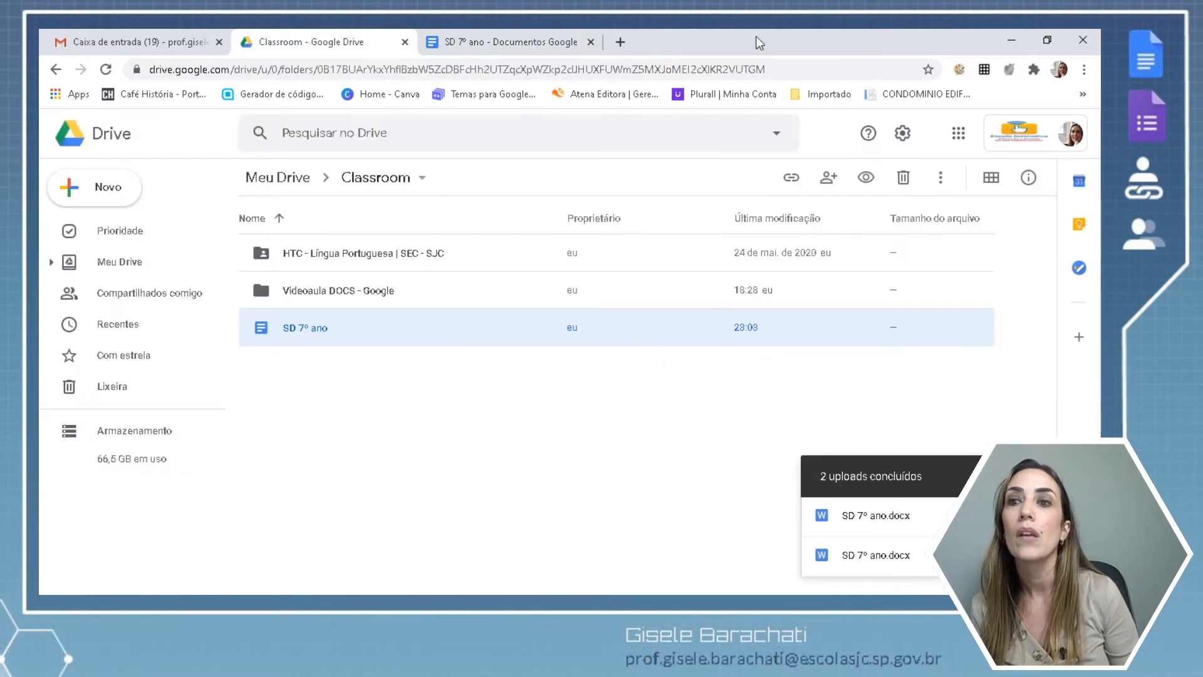
{"action": "left_click", "coordinate": [902, 135]}
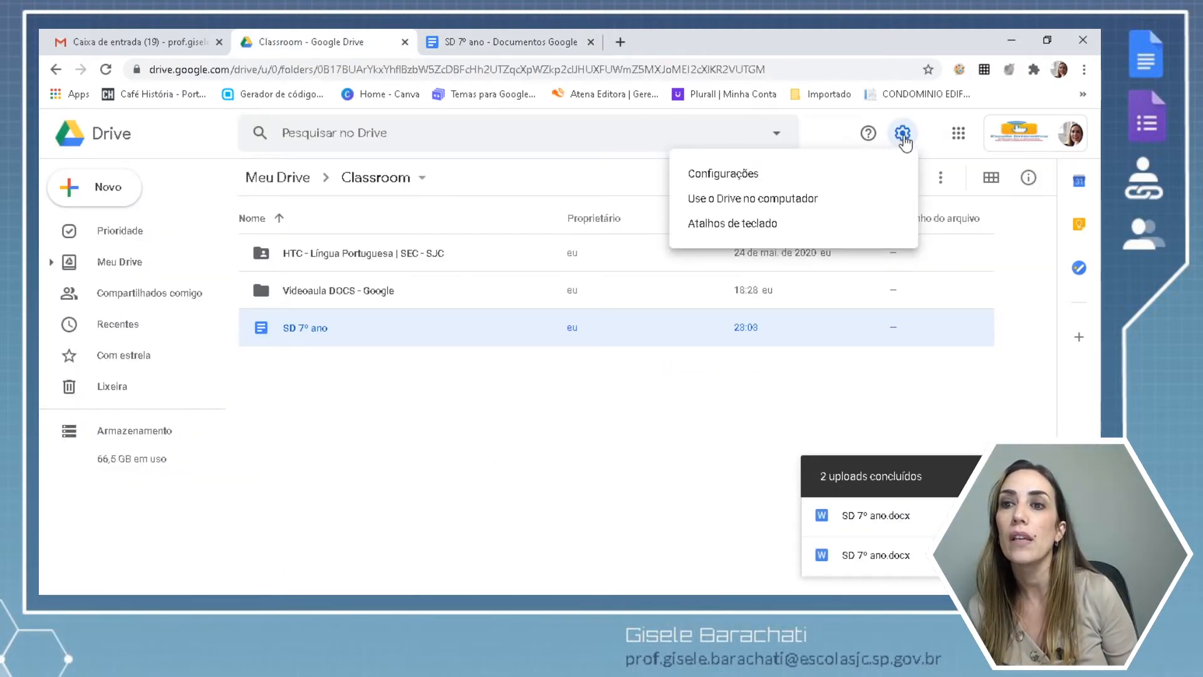
{"action": "left_click", "coordinate": [792, 174]}
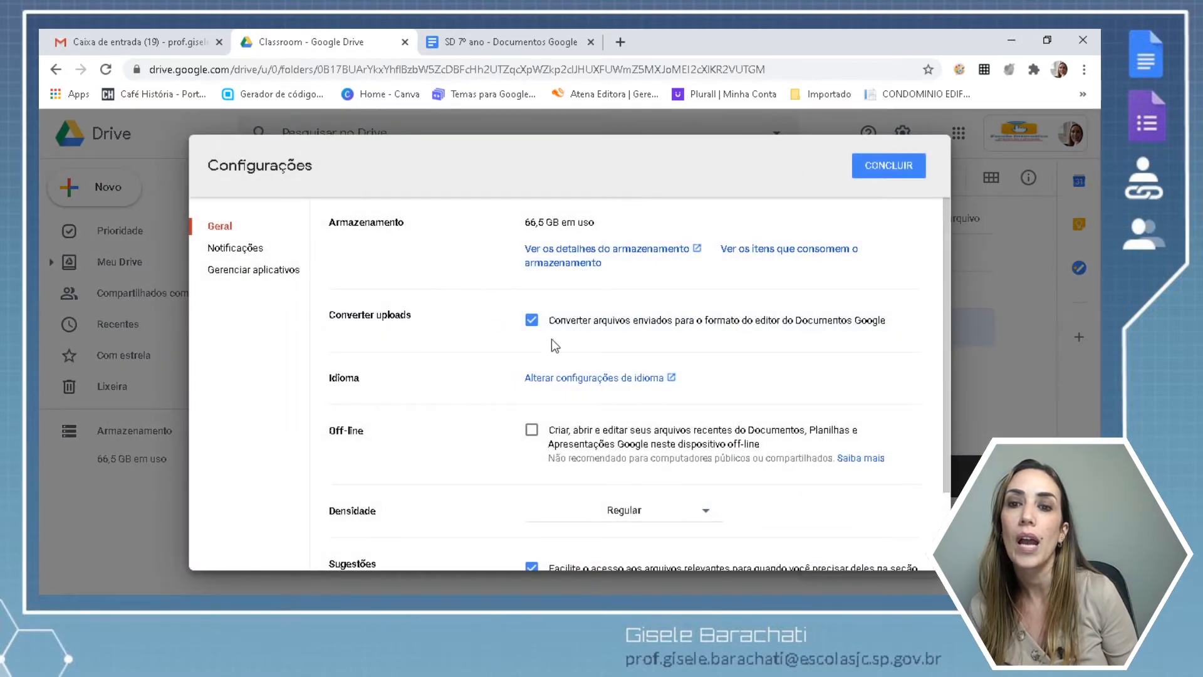
{"action": "left_click", "coordinate": [883, 167]}
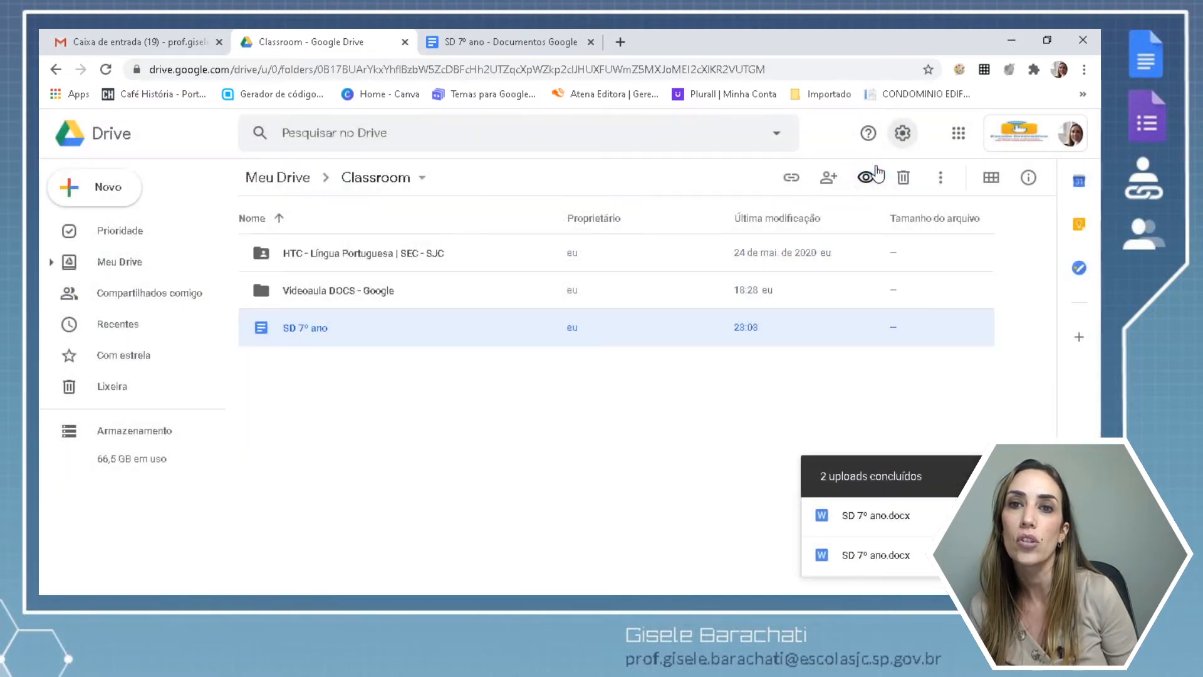
{"action": "left_click", "coordinate": [456, 45]}
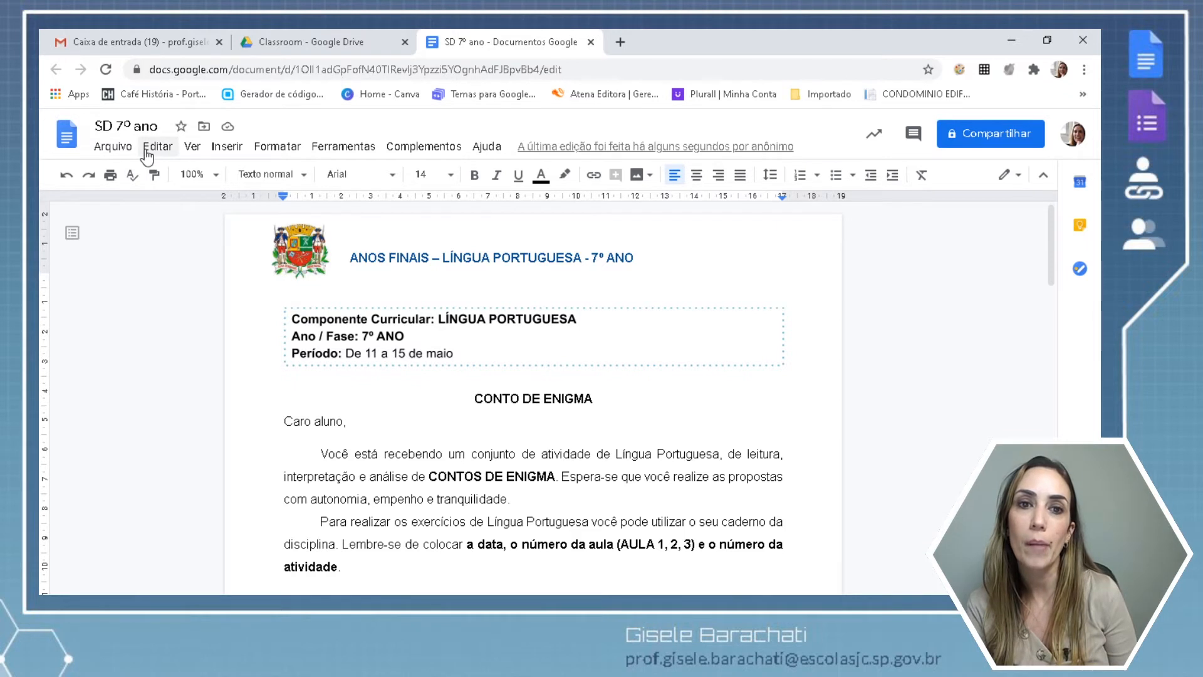
Show the Complementos menu listing Doc To Form, Highlight Tool and Word Cloud add-ons.
{"action": "left_click", "coordinate": [418, 151]}
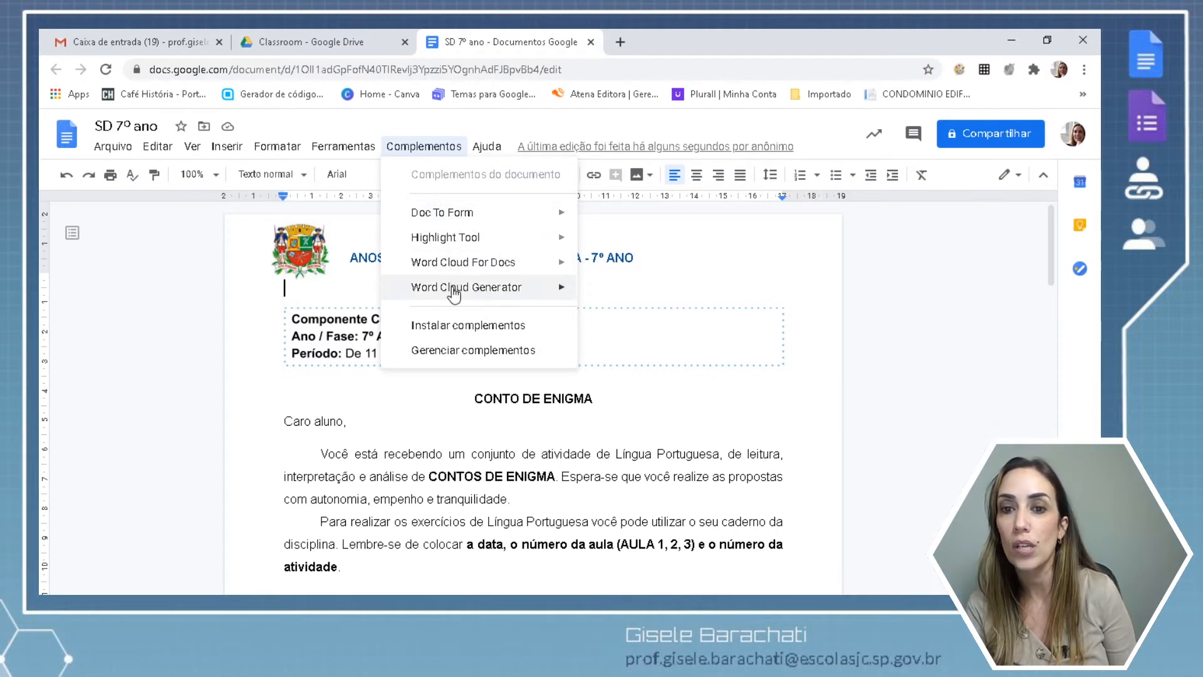
{"action": "mouse_move", "coordinate": [454, 294]}
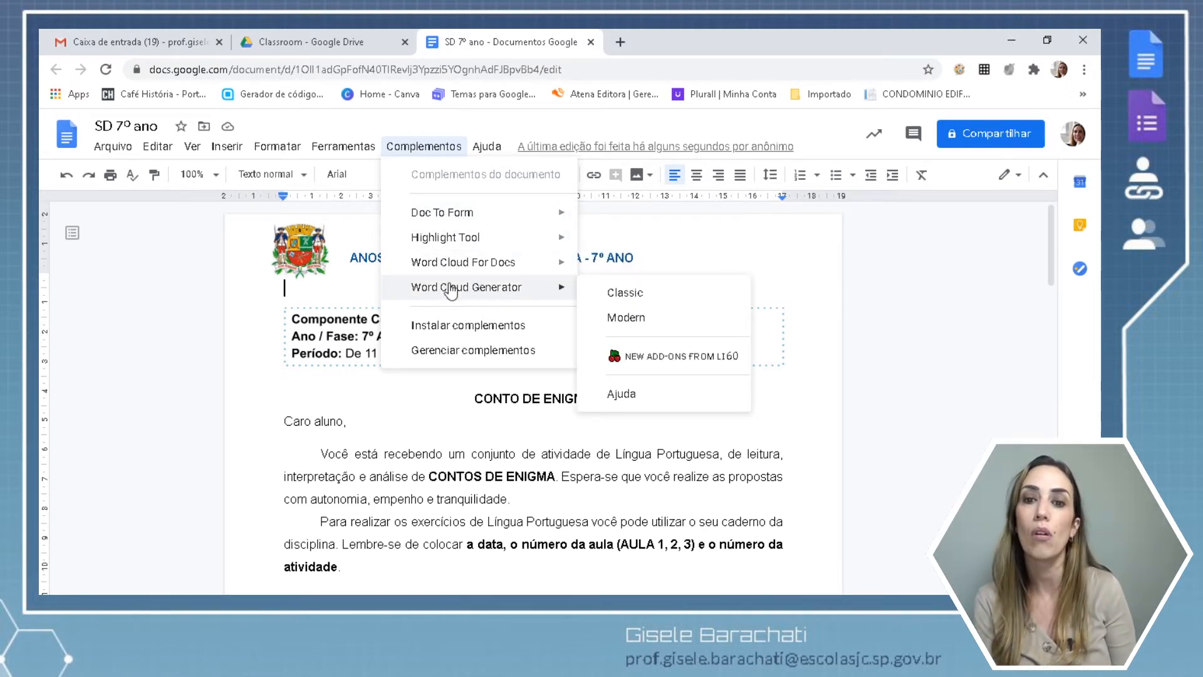
Browse to Doc To Form's details in the G Suite Marketplace, then return to the Documentos add-on list.
{"action": "left_click", "coordinate": [453, 326]}
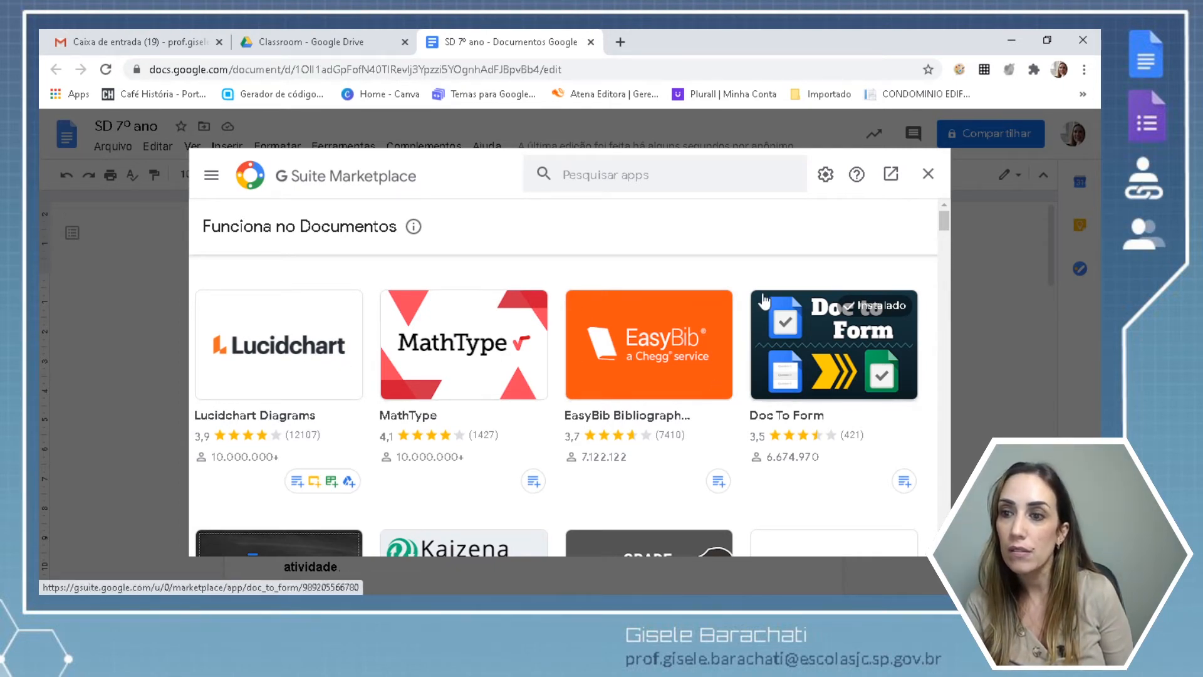
{"action": "left_click", "coordinate": [828, 331]}
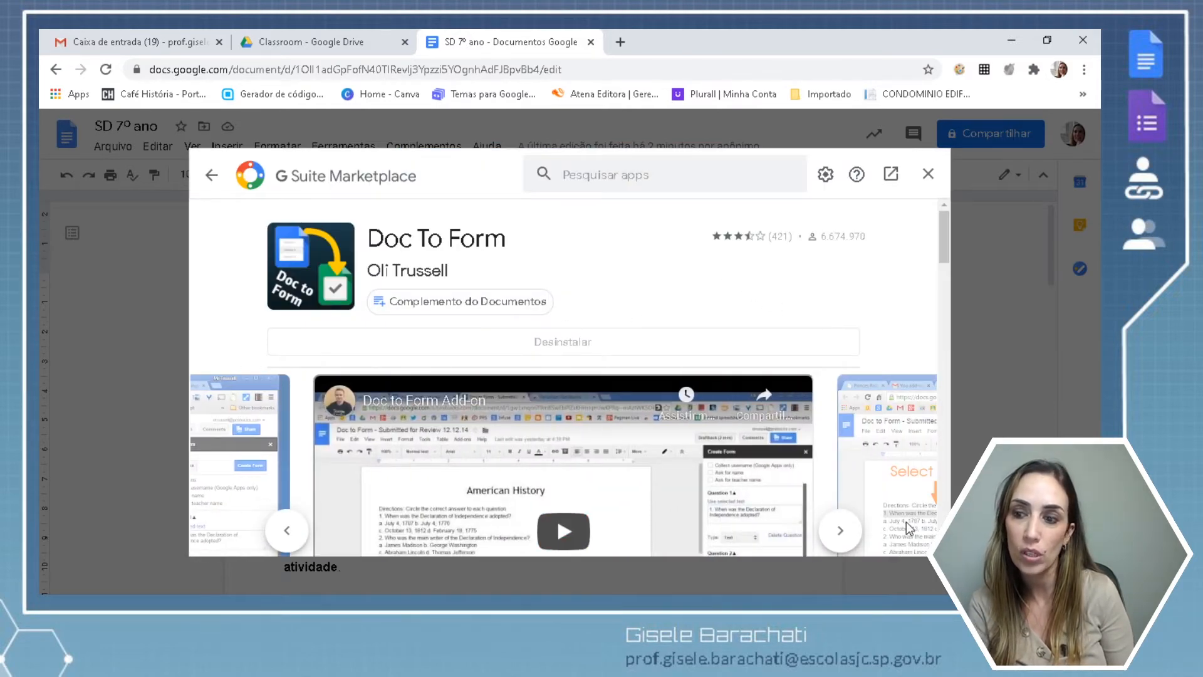
{"action": "scroll", "coordinate": [569, 376], "scroll_direction": "down", "scroll_amount": 2}
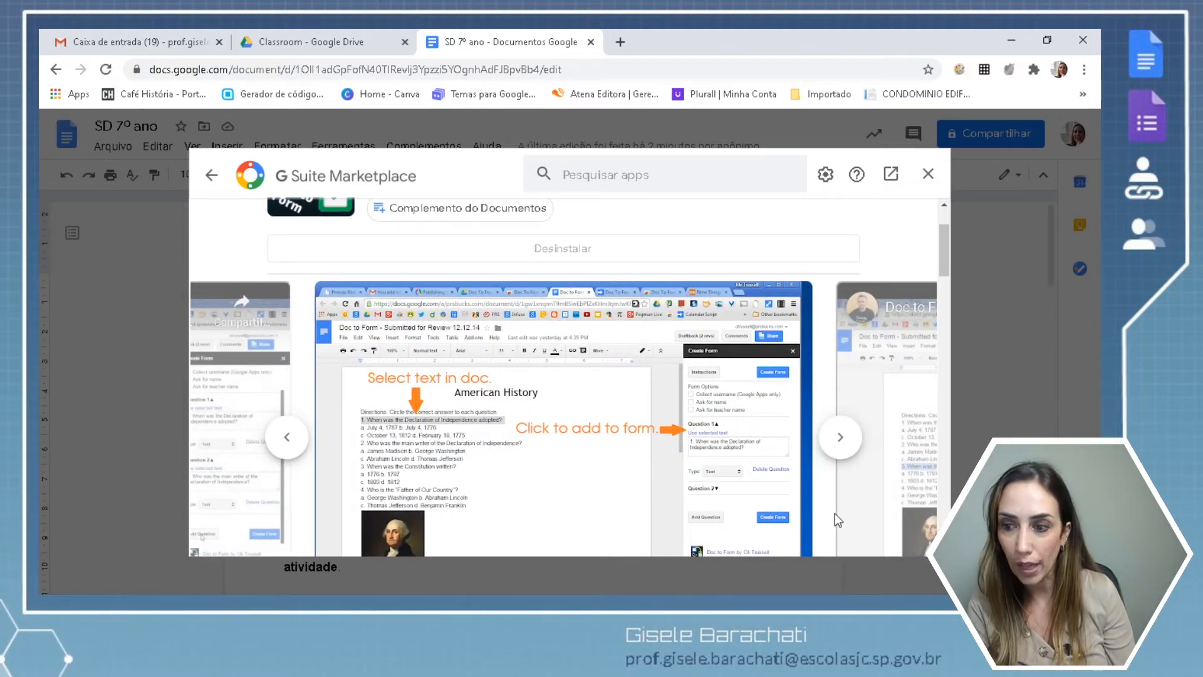
{"action": "scroll", "coordinate": [569, 376], "scroll_direction": "down", "scroll_amount": 3}
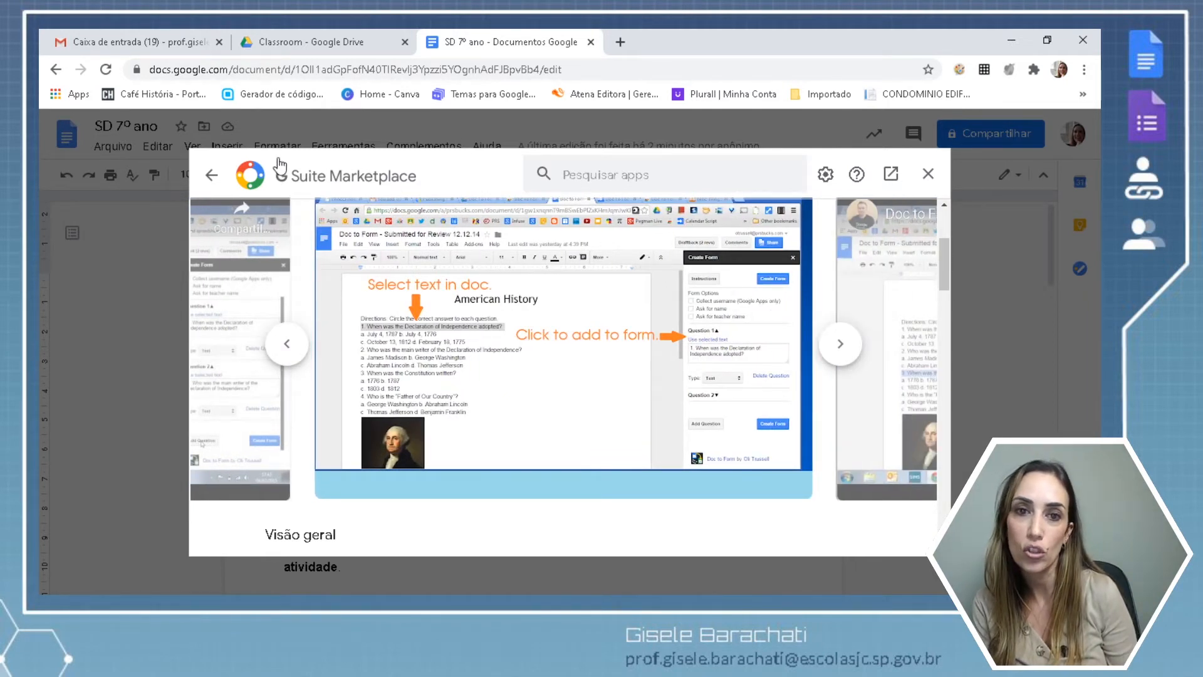
{"action": "left_click", "coordinate": [214, 180]}
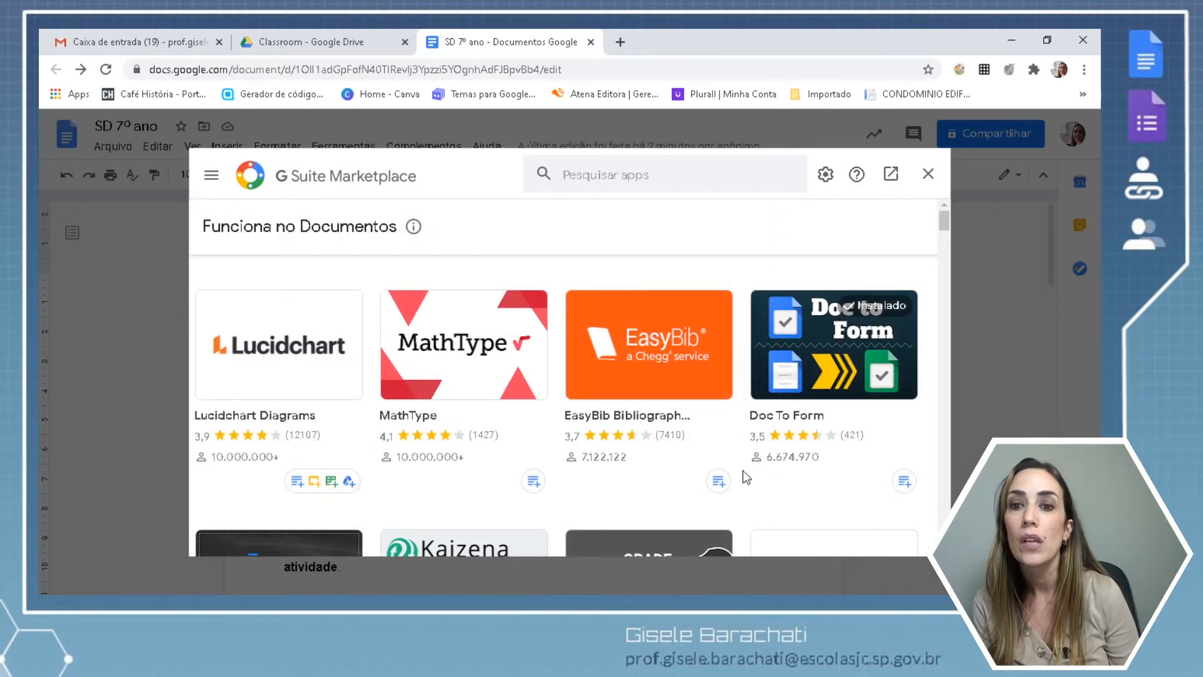
{"action": "scroll", "coordinate": [556, 408], "scroll_direction": "down", "scroll_amount": 4}
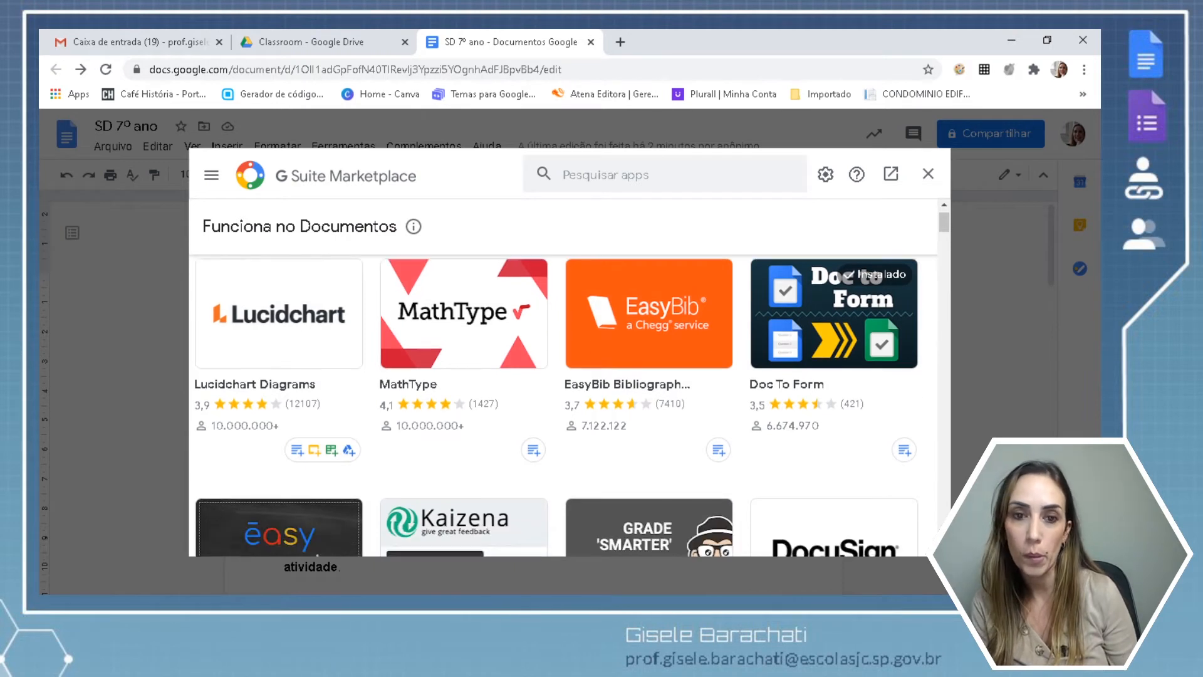
{"action": "scroll", "coordinate": [556, 407], "scroll_direction": "down", "scroll_amount": 1}
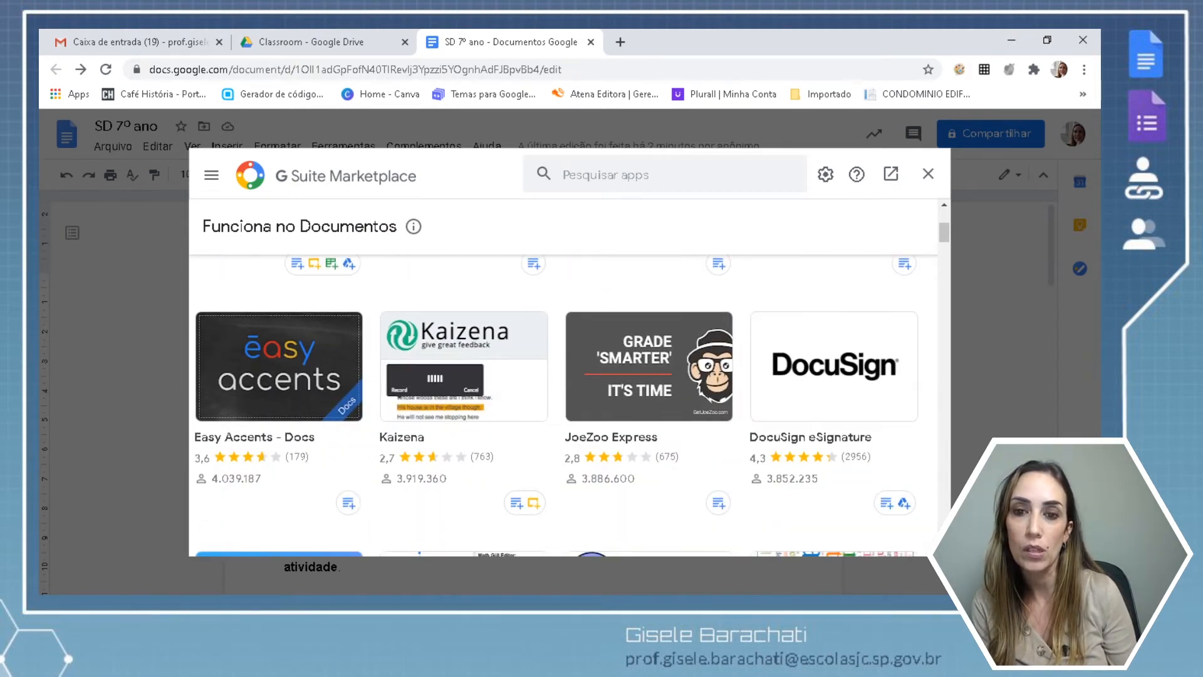
{"action": "scroll", "coordinate": [556, 407], "scroll_direction": "down", "scroll_amount": 5}
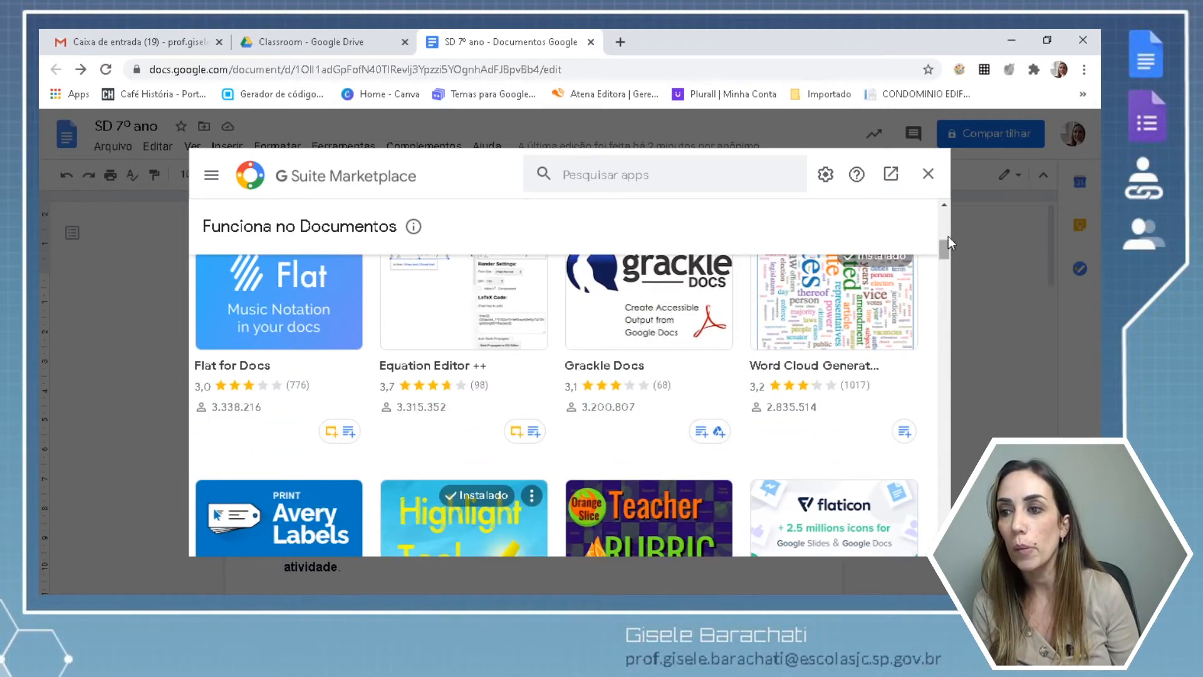
{"action": "left_click", "coordinate": [944, 203]}
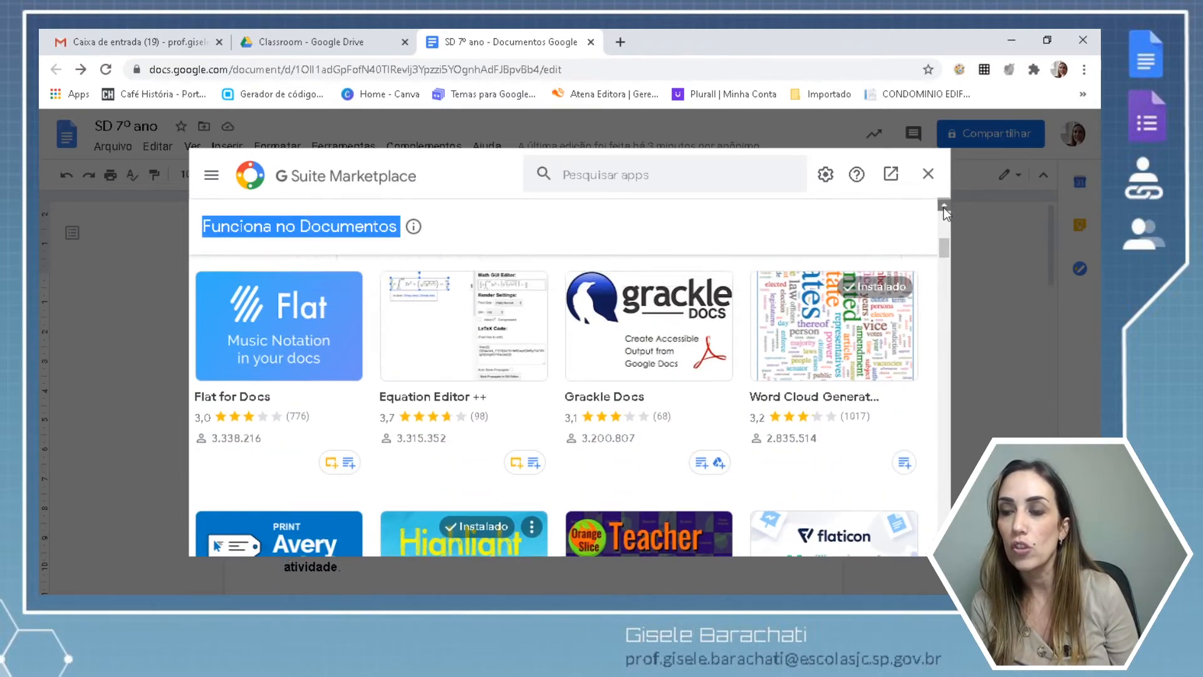
{"action": "left_click", "coordinate": [945, 204]}
{"action": "left_click", "coordinate": [945, 203]}
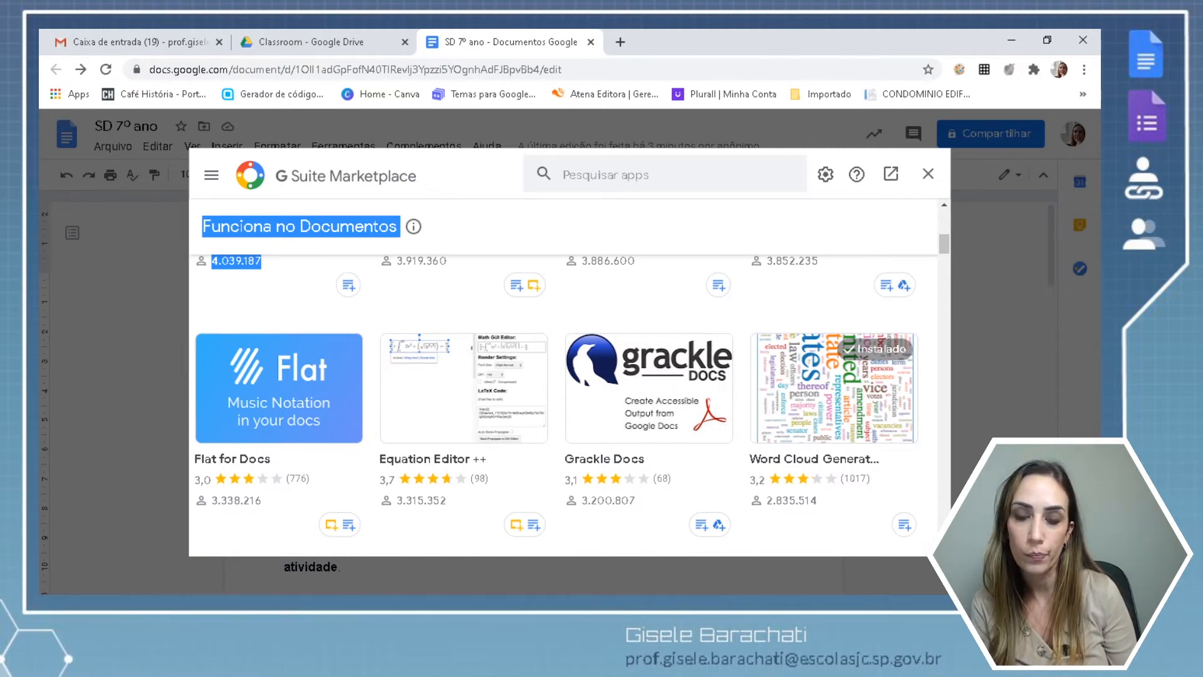
{"action": "scroll", "coordinate": [556, 404], "scroll_direction": "down", "scroll_amount": 4}
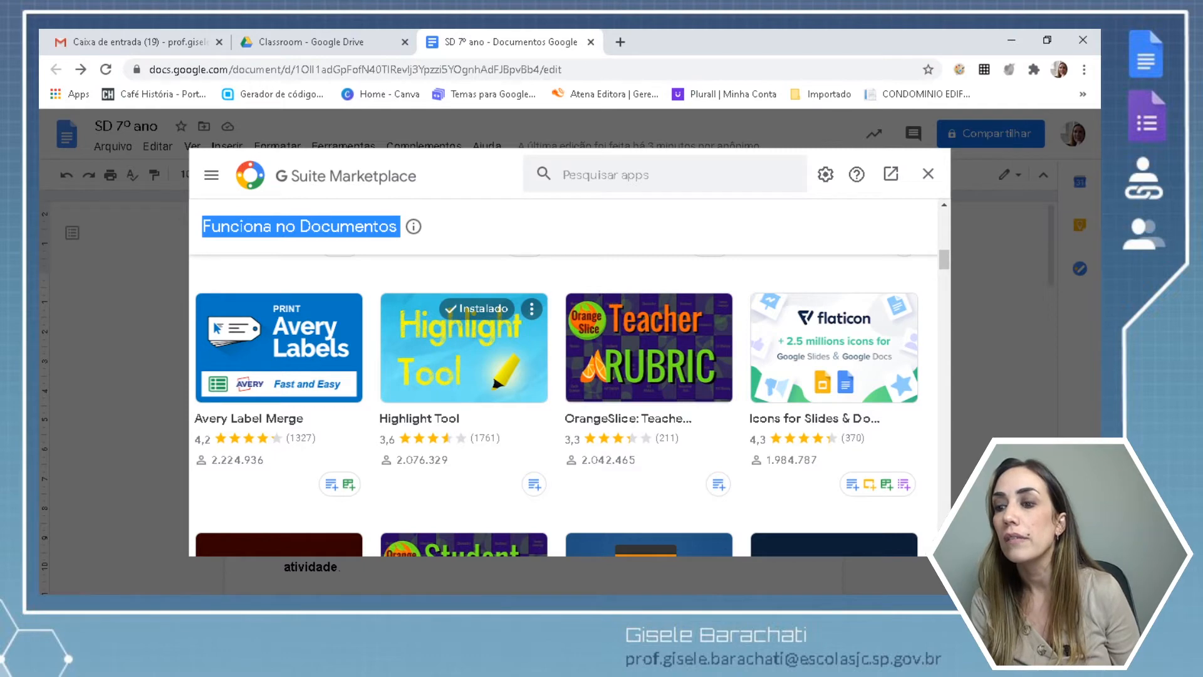
{"action": "scroll", "coordinate": [564, 401], "scroll_direction": "down", "scroll_amount": 4}
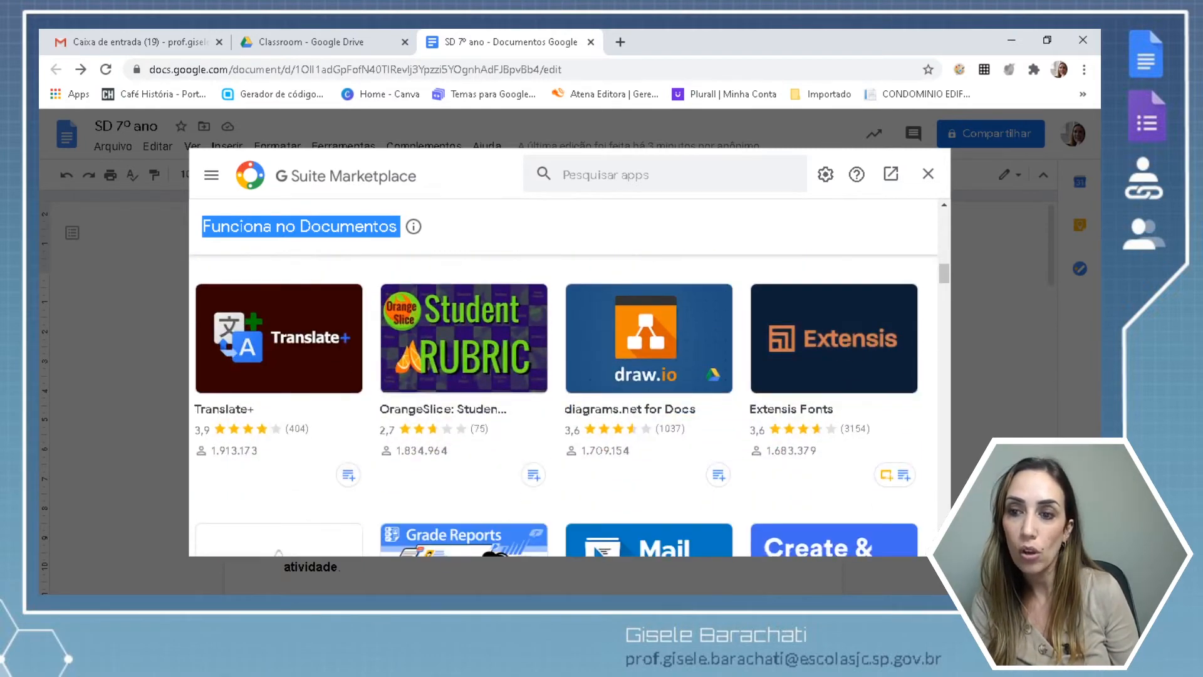
{"action": "scroll", "coordinate": [563, 401], "scroll_direction": "down", "scroll_amount": 3}
{"action": "scroll", "coordinate": [563, 401], "scroll_direction": "down", "scroll_amount": 2}
{"action": "scroll", "coordinate": [564, 401], "scroll_direction": "down", "scroll_amount": 6}
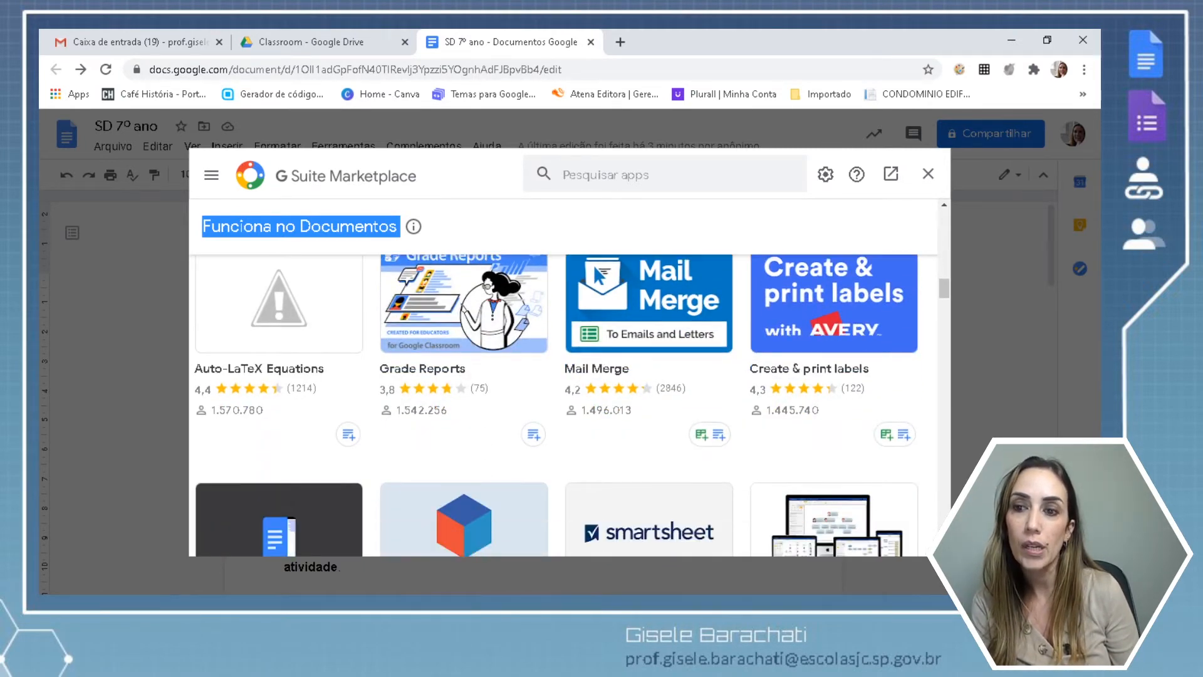
{"action": "scroll", "coordinate": [564, 401], "scroll_direction": "down", "scroll_amount": 3}
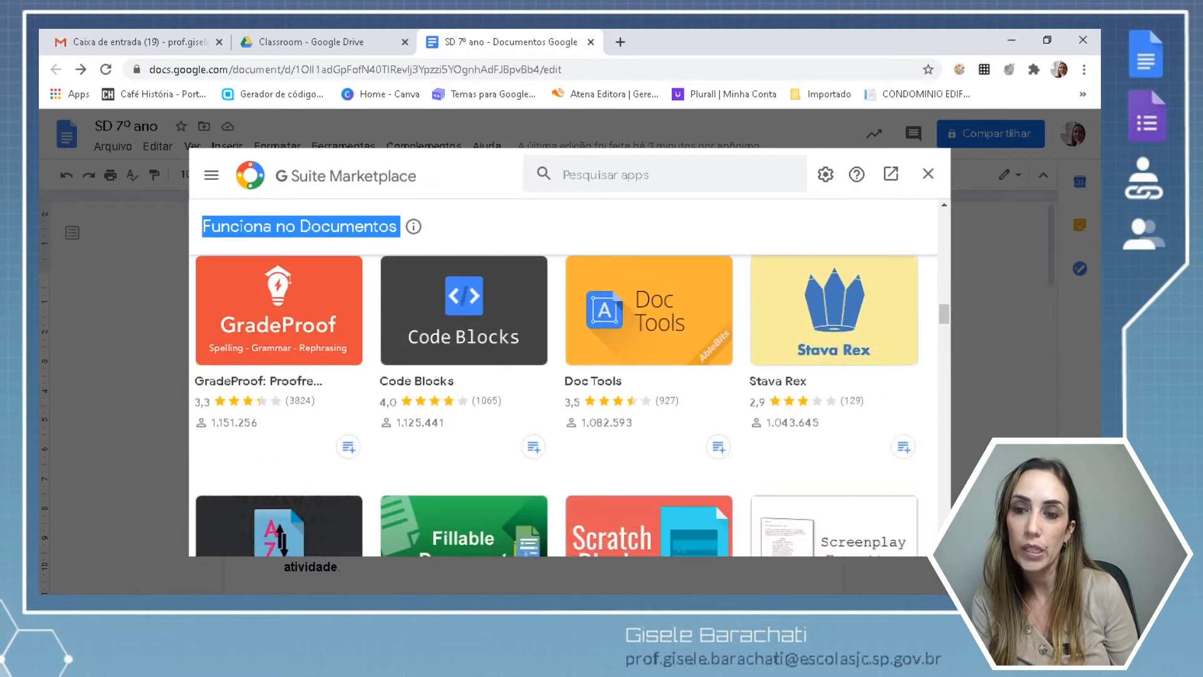
{"action": "scroll", "coordinate": [564, 401], "scroll_direction": "down", "scroll_amount": 3}
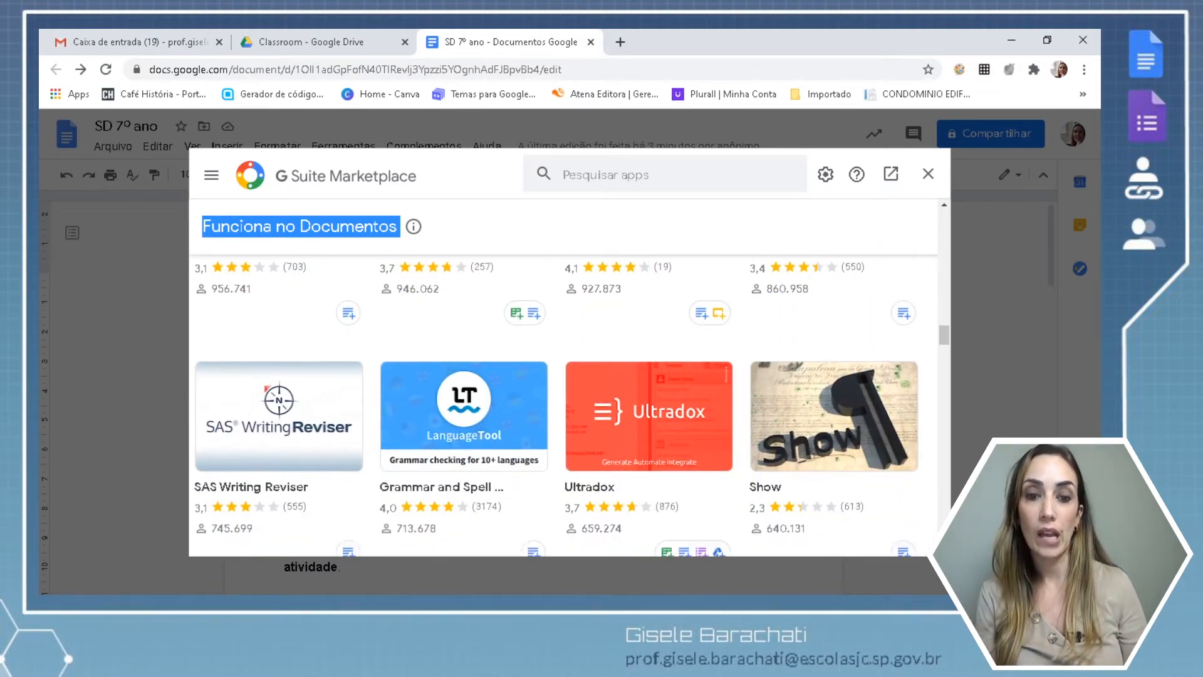
{"action": "scroll", "coordinate": [564, 401], "scroll_direction": "down", "scroll_amount": 3}
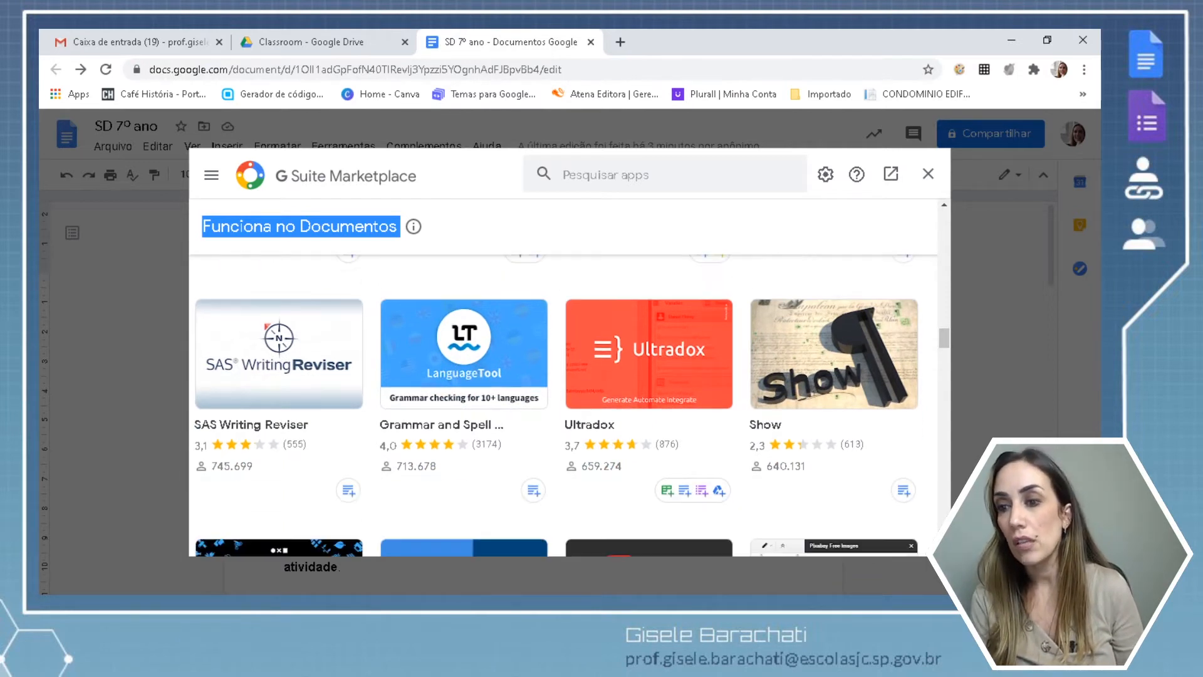
{"action": "scroll", "coordinate": [564, 401], "scroll_direction": "down", "scroll_amount": 3}
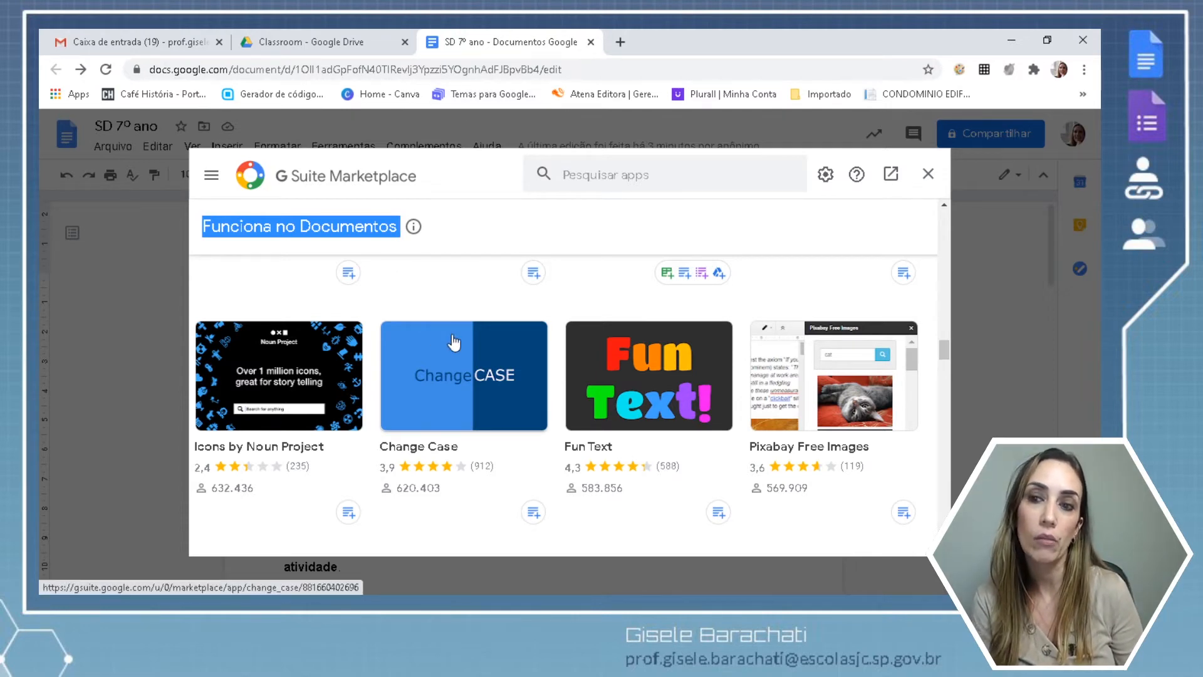
Close the G Suite Marketplace and reach the Doc To Form entry under Complementos.
{"action": "left_click", "coordinate": [927, 178]}
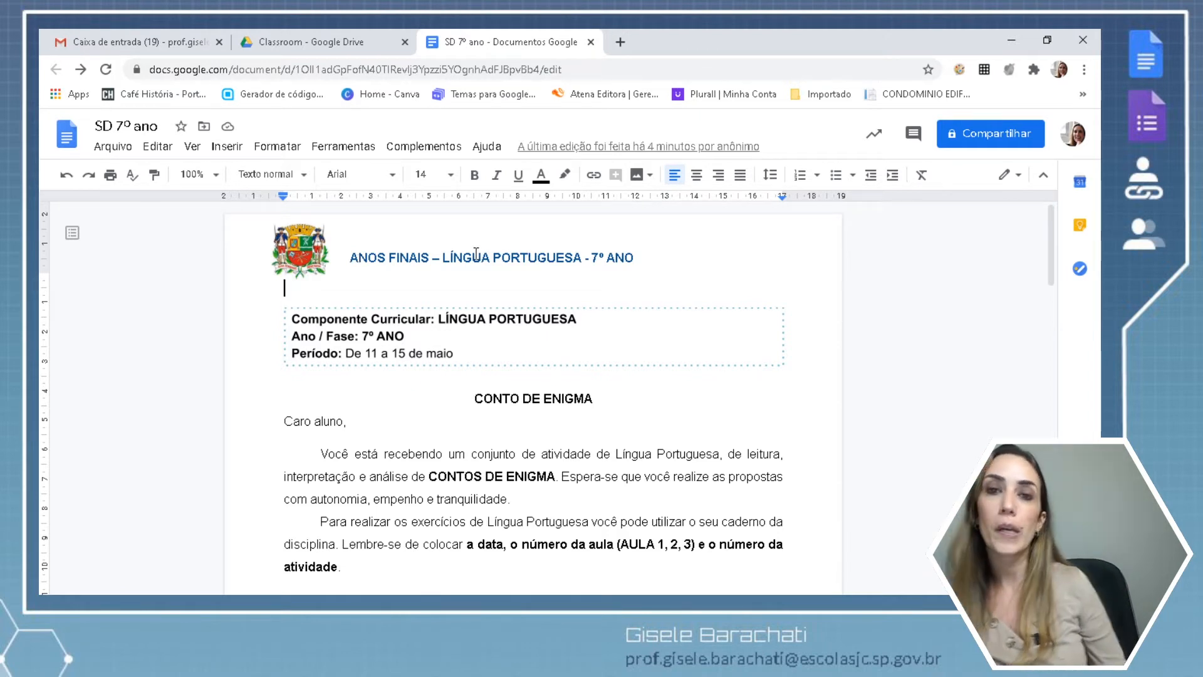
{"action": "left_click", "coordinate": [435, 150]}
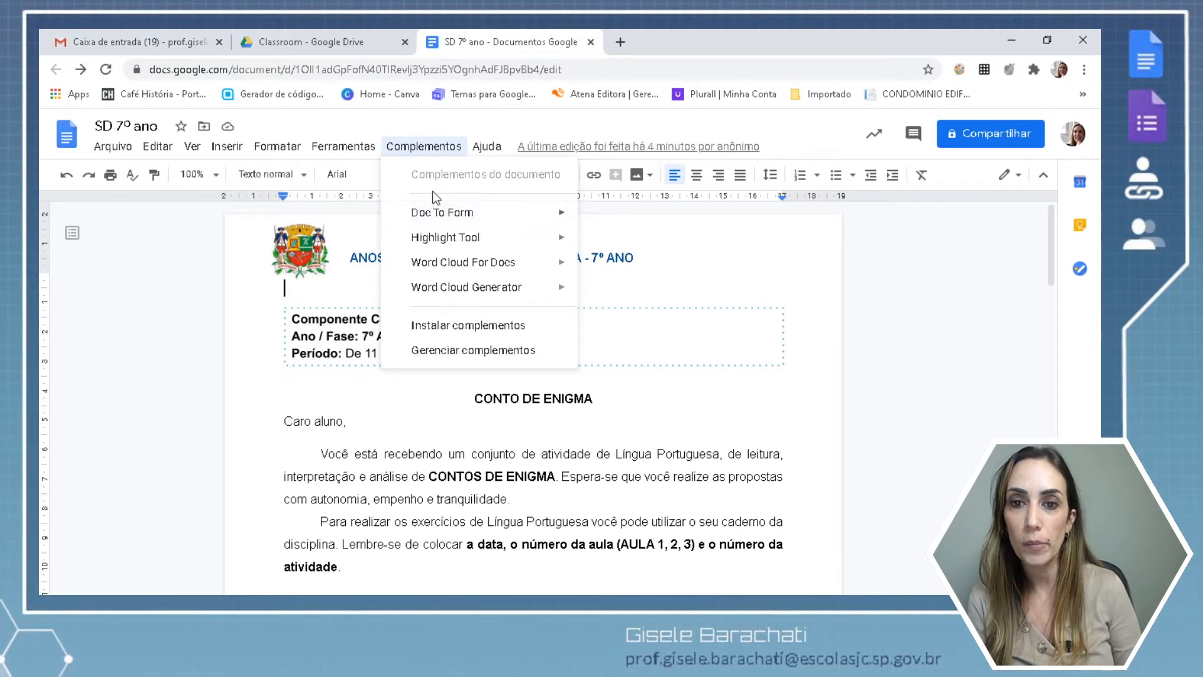
{"action": "mouse_move", "coordinate": [439, 215]}
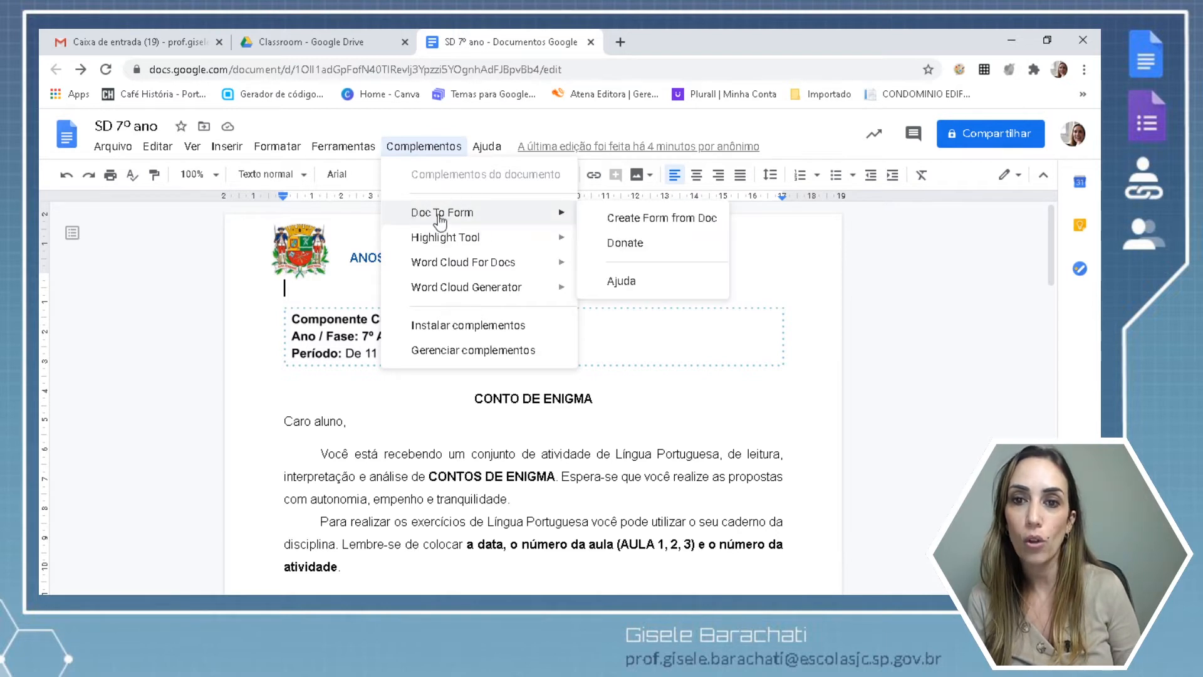
Launch Doc To Form's Create Form from Doc and select the Trecho 1 passage under AULA 1.
{"action": "left_click", "coordinate": [666, 220]}
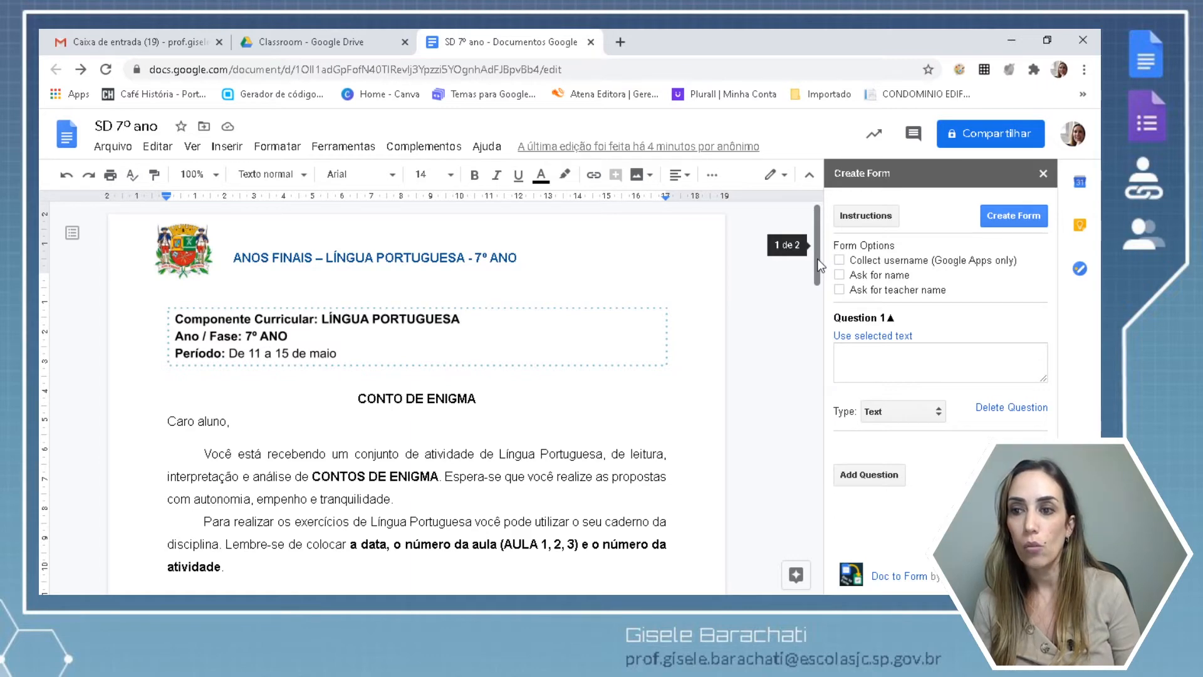
{"action": "left_click_drag", "start_coordinate": [817, 235], "coordinate": [820, 326]}
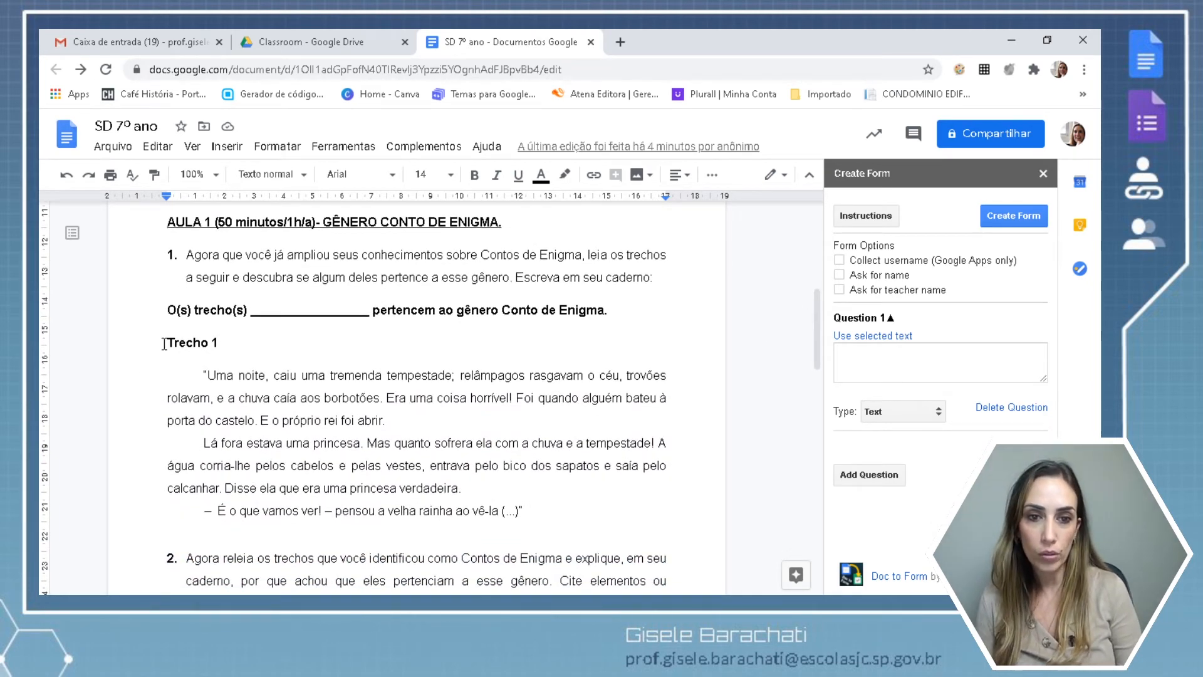
{"action": "left_click_drag", "start_coordinate": [186, 255], "coordinate": [175, 302]}
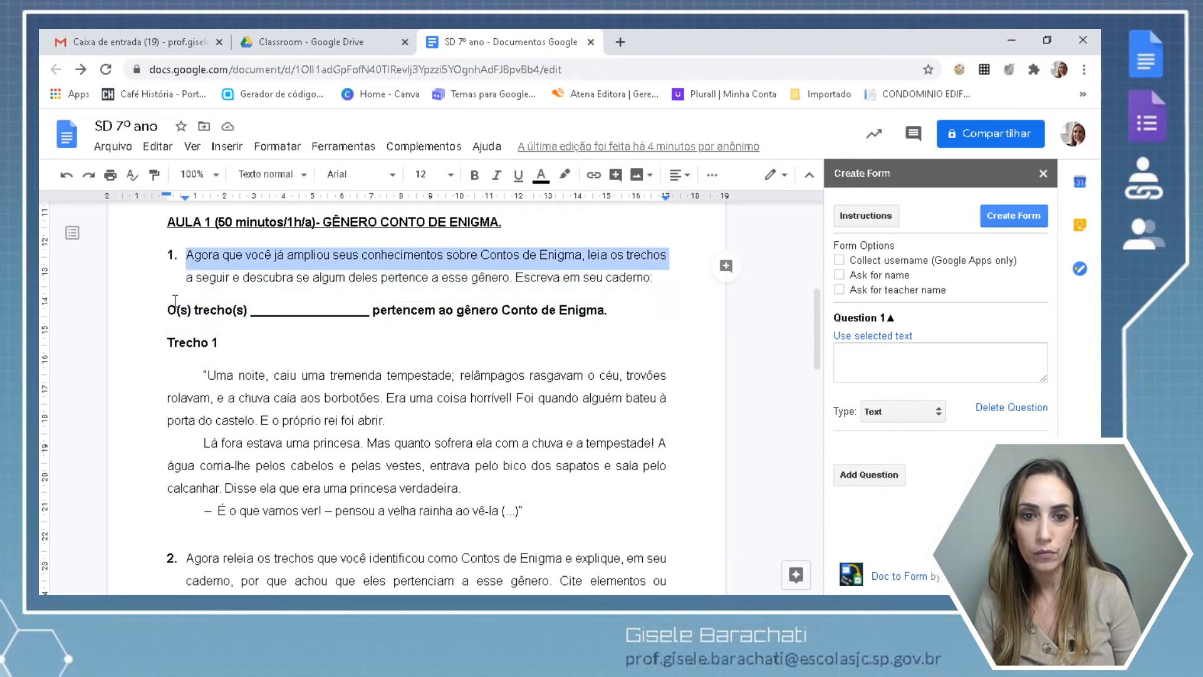
{"action": "left_click_drag", "start_coordinate": [251, 347], "coordinate": [433, 450]}
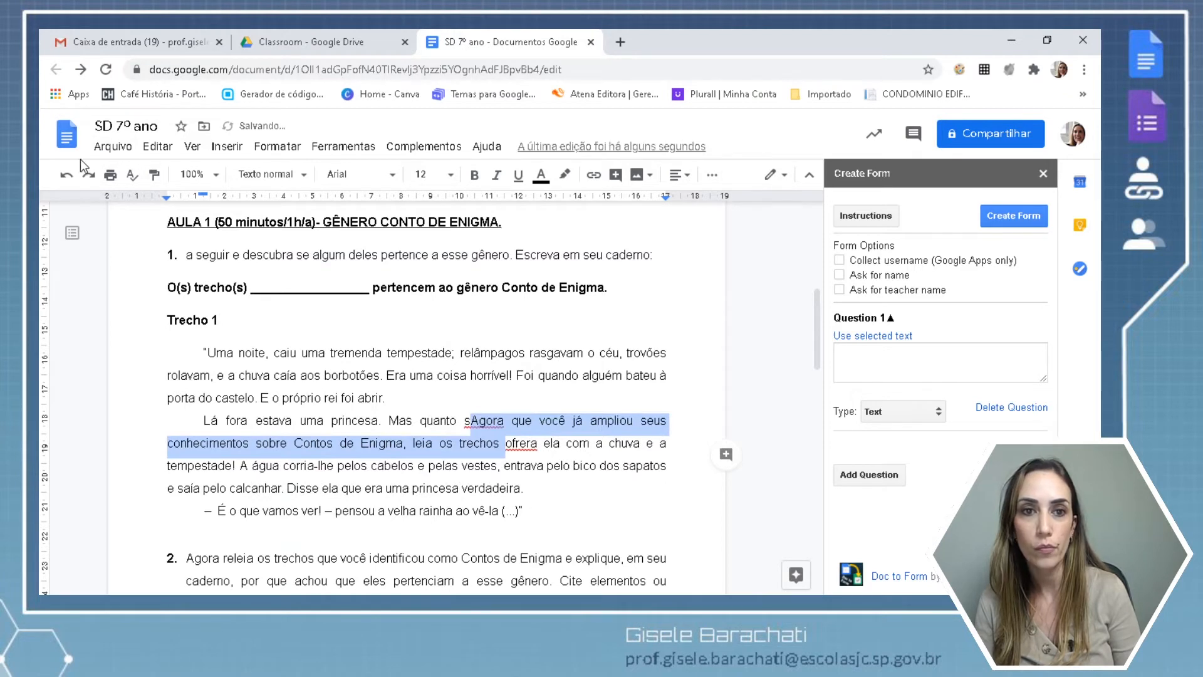
{"action": "left_click", "coordinate": [66, 175]}
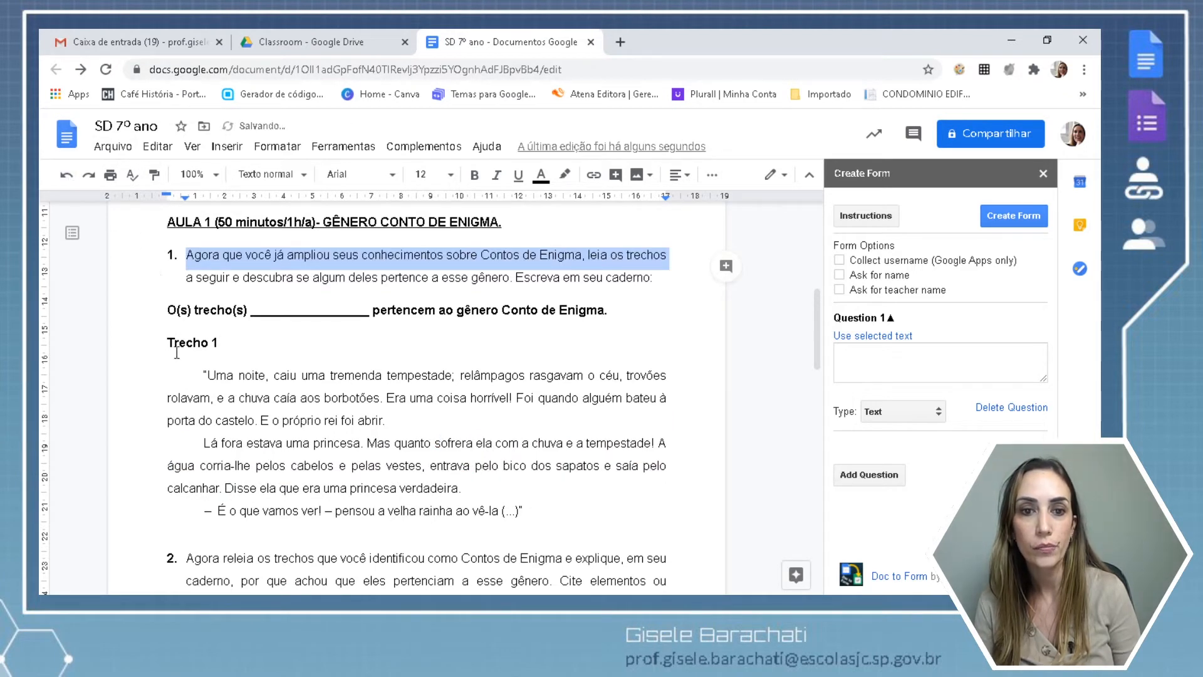
{"action": "left_click_drag", "start_coordinate": [166, 341], "coordinate": [536, 510]}
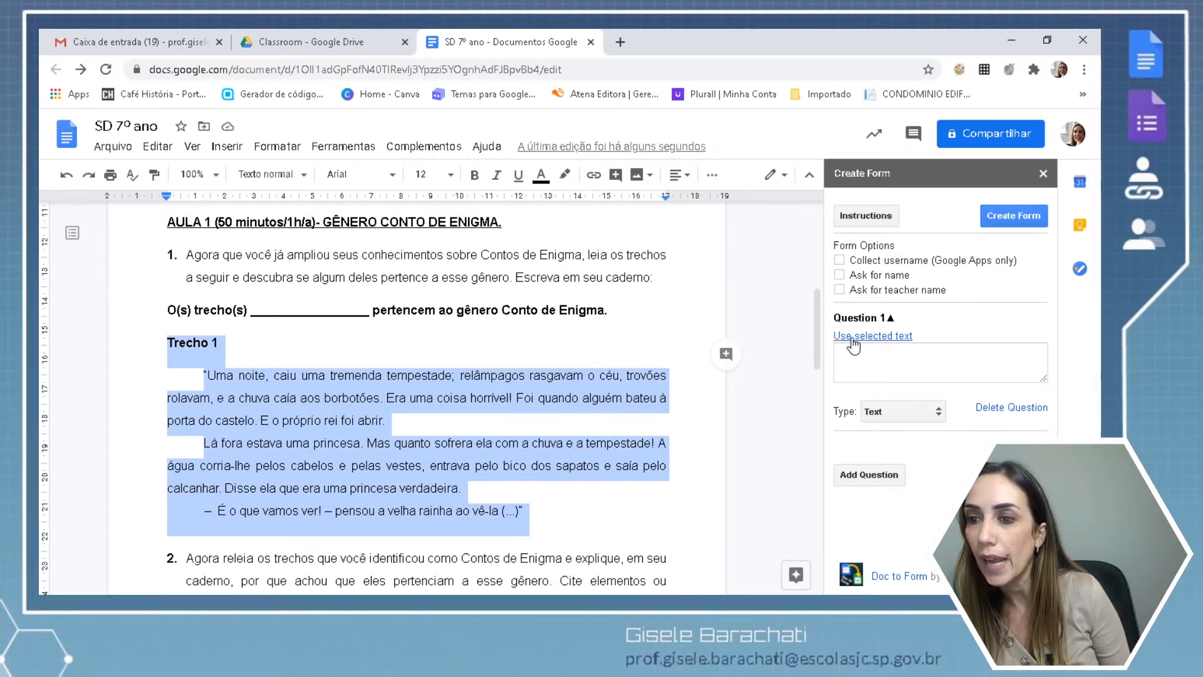
Put the selected Trecho 1 passage into Question 1, enlarge its box, and keep the Text type.
{"action": "left_click", "coordinate": [875, 342]}
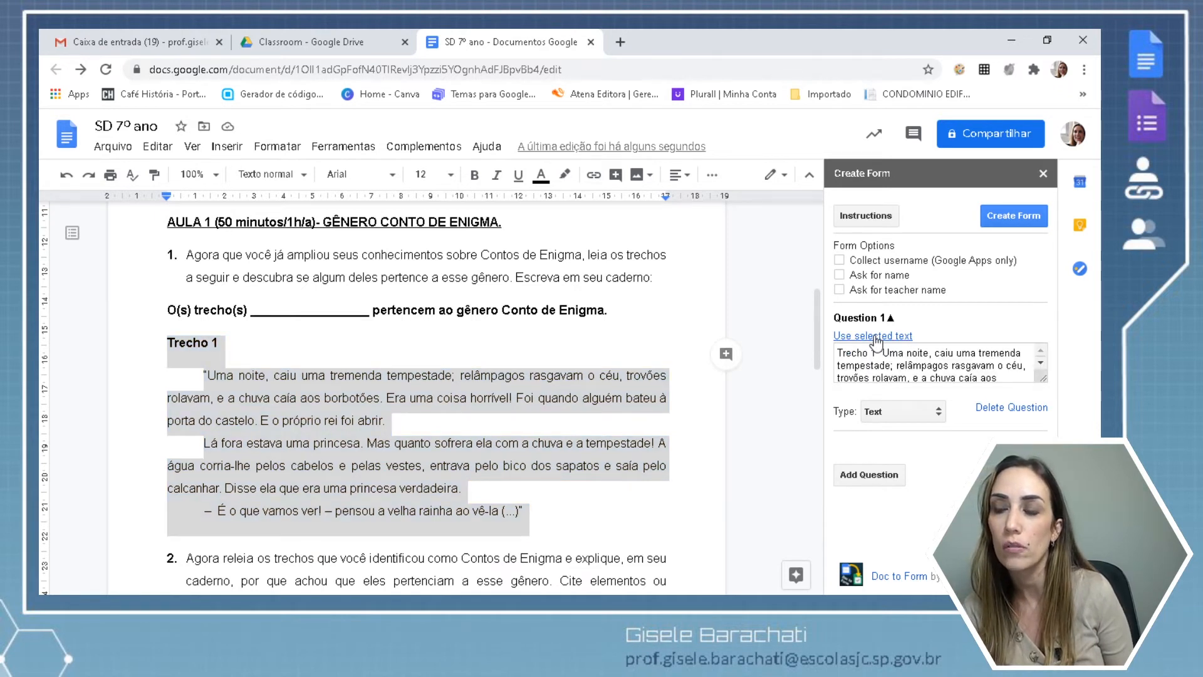
{"action": "scroll", "coordinate": [1039, 359], "scroll_direction": "down", "scroll_amount": 5}
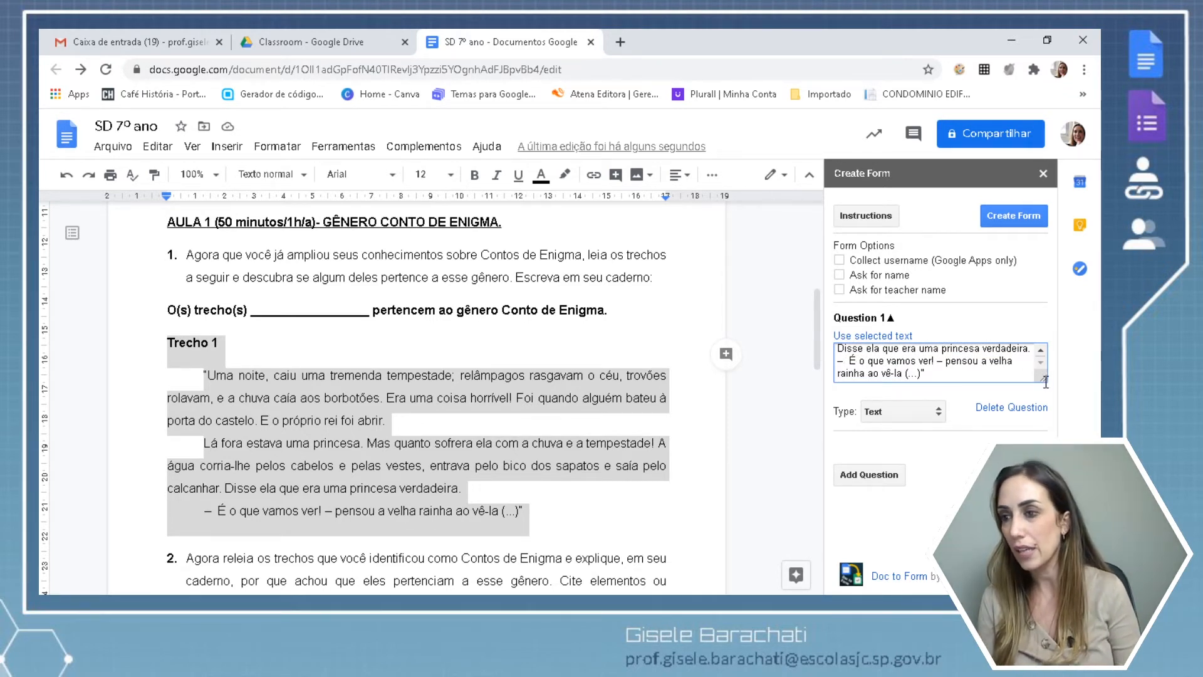
{"action": "left_click_drag", "start_coordinate": [1043, 379], "coordinate": [1031, 459]}
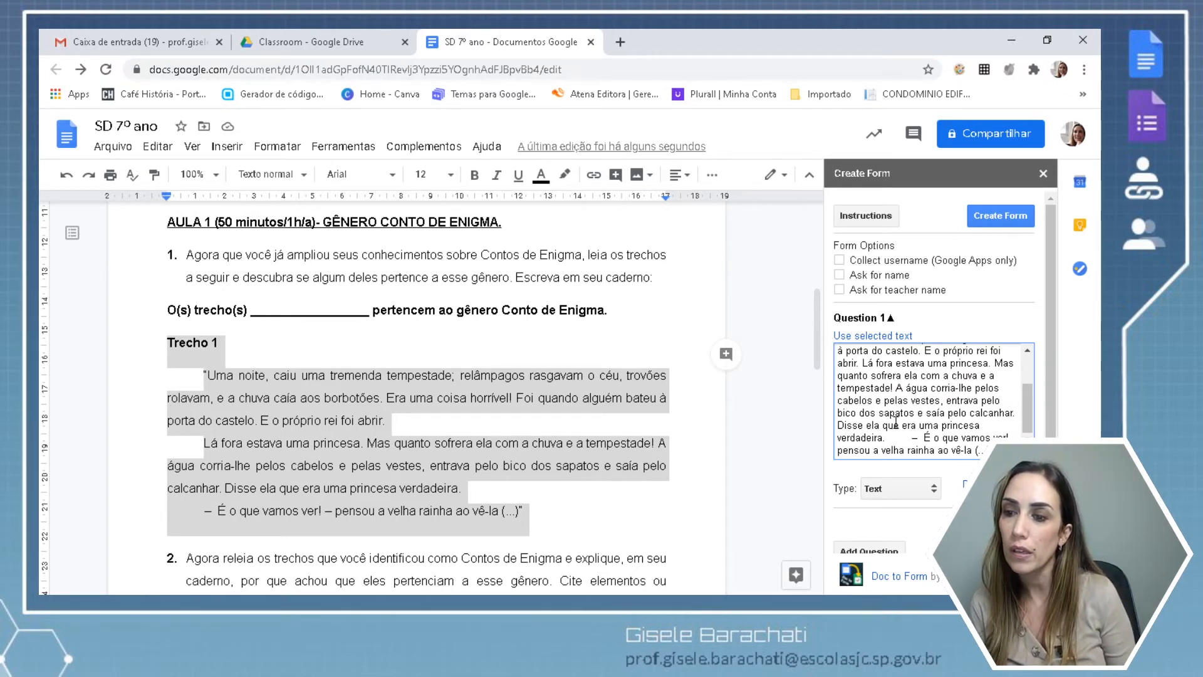
{"action": "left_click", "coordinate": [933, 491]}
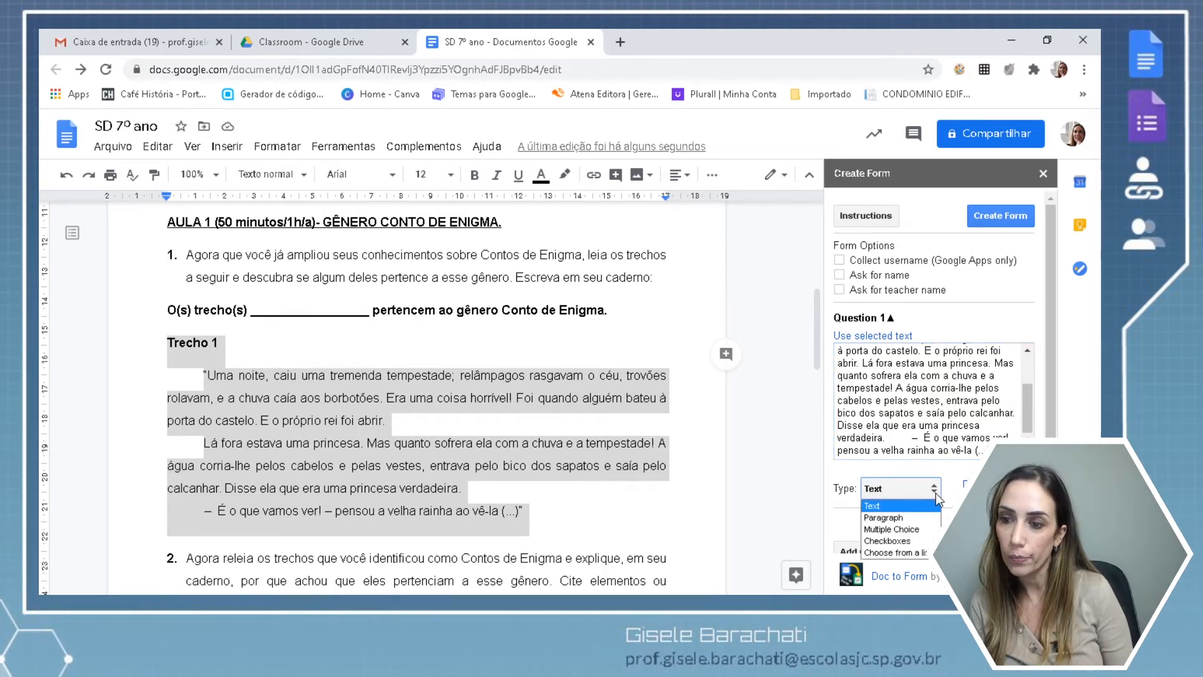
{"action": "key", "text": "Down"}
{"action": "key", "text": "Down"}
{"action": "key", "text": "Down"}
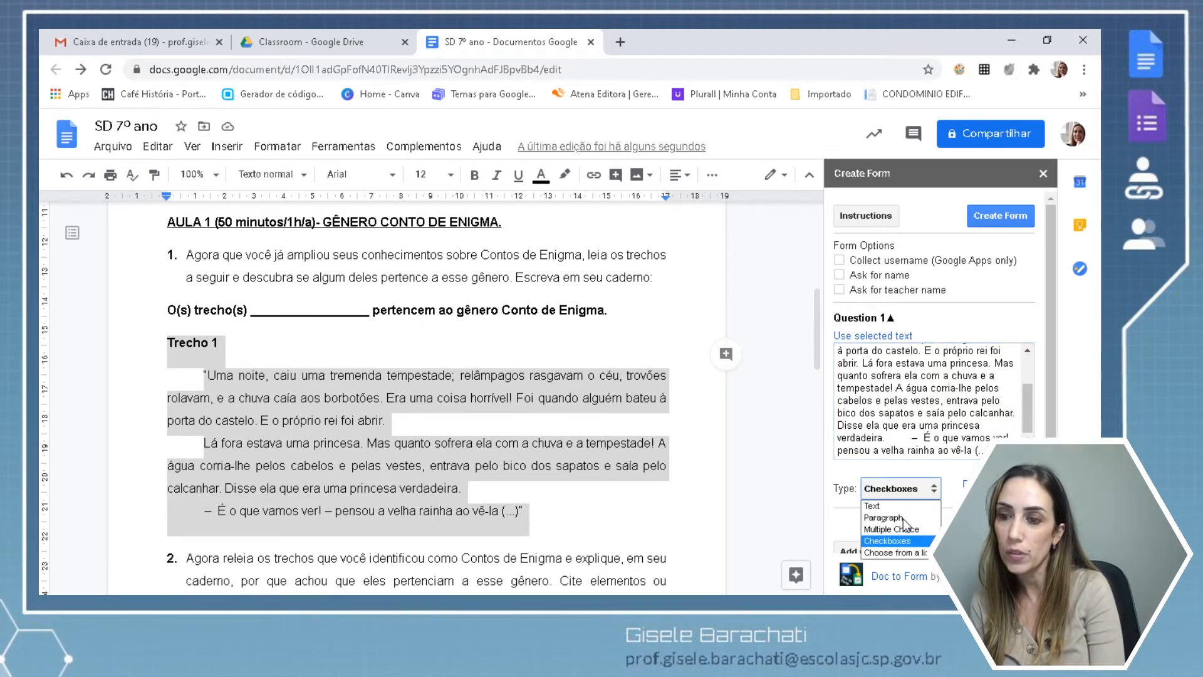
{"action": "key", "text": "Up"}
{"action": "key", "text": "Up"}
{"action": "key", "text": "Up"}
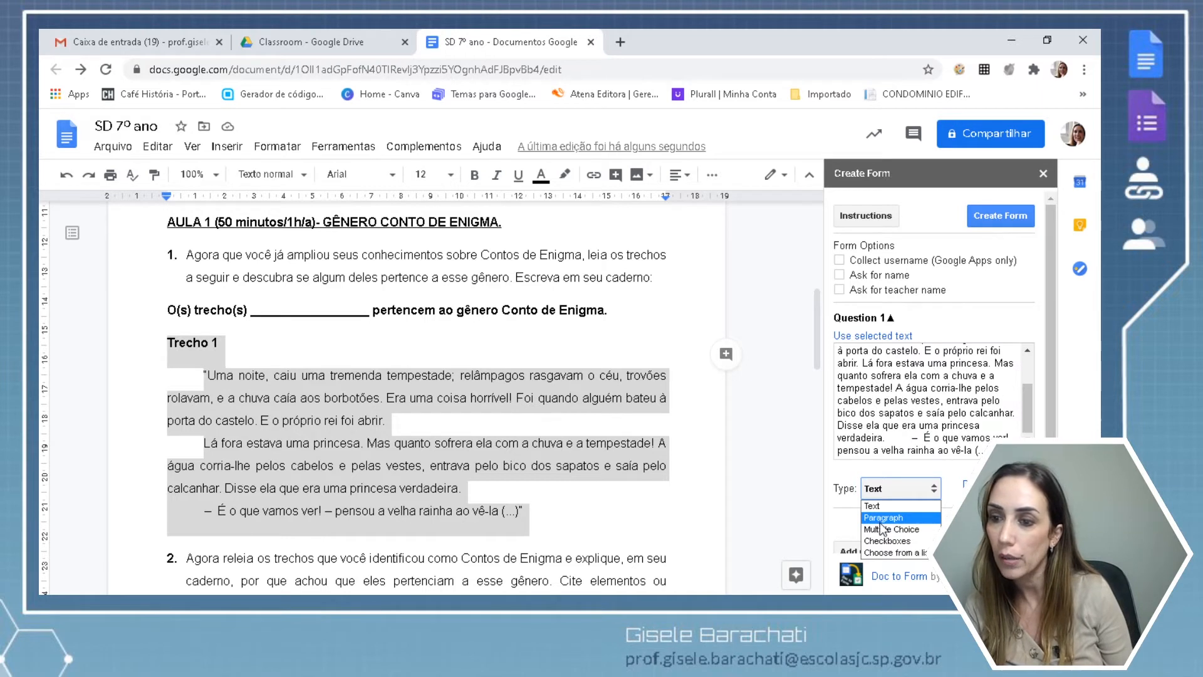
Make Question 1 multiple choice with options 'Sim; Não', then add an empty Question 2.
{"action": "left_click", "coordinate": [883, 530]}
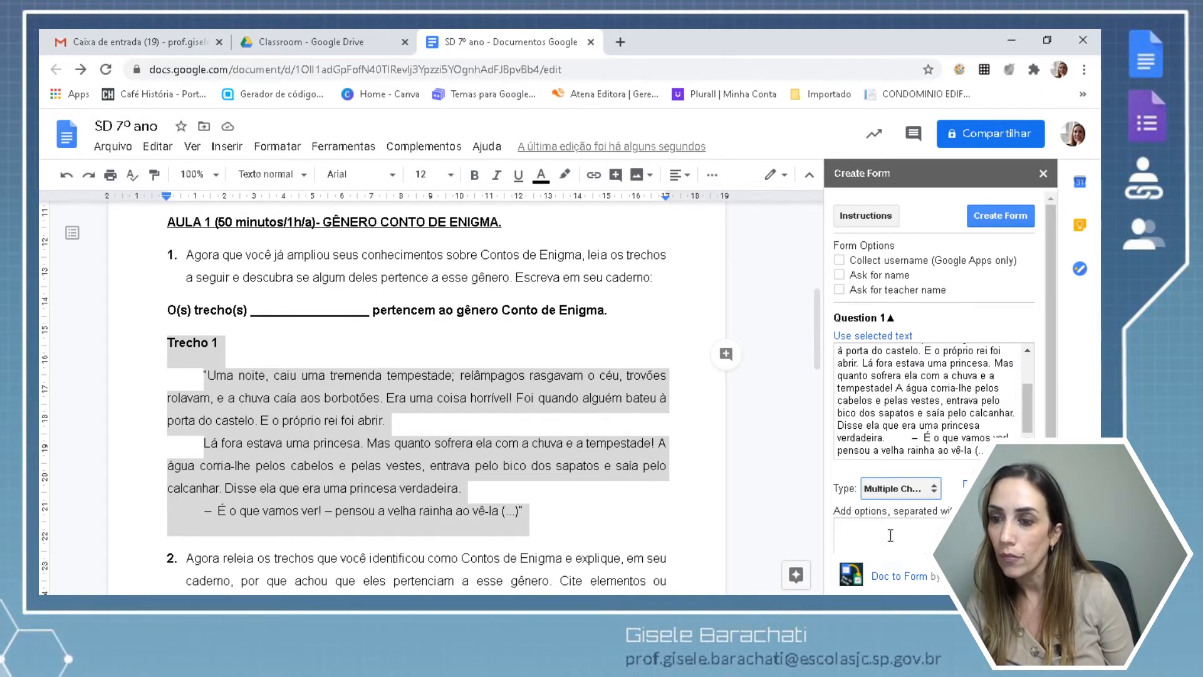
{"action": "left_click", "coordinate": [888, 532]}
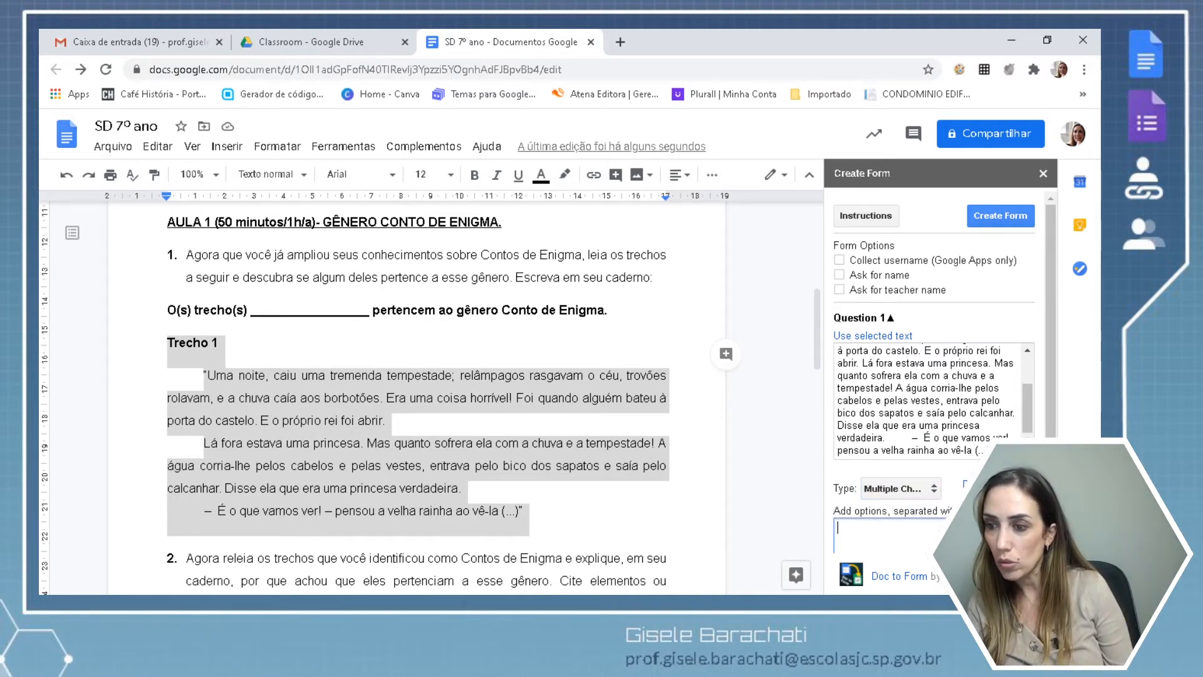
{"action": "scroll", "coordinate": [934, 376], "scroll_direction": "down", "scroll_amount": 1}
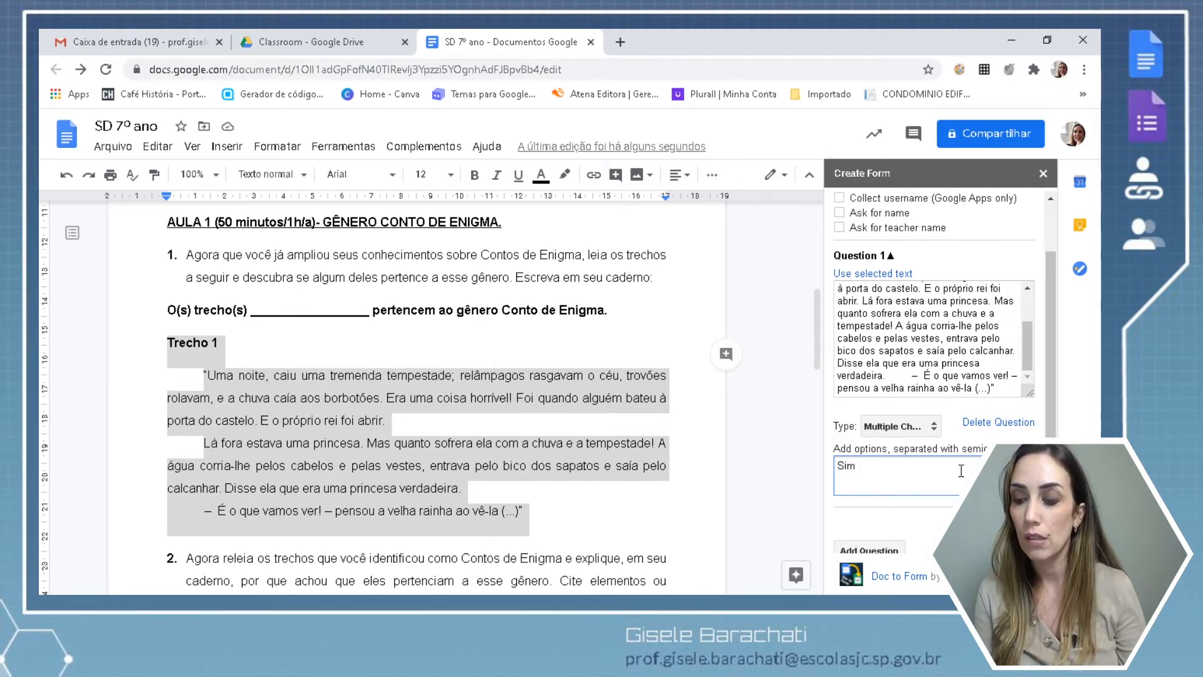
{"action": "type", "text": "Não"}
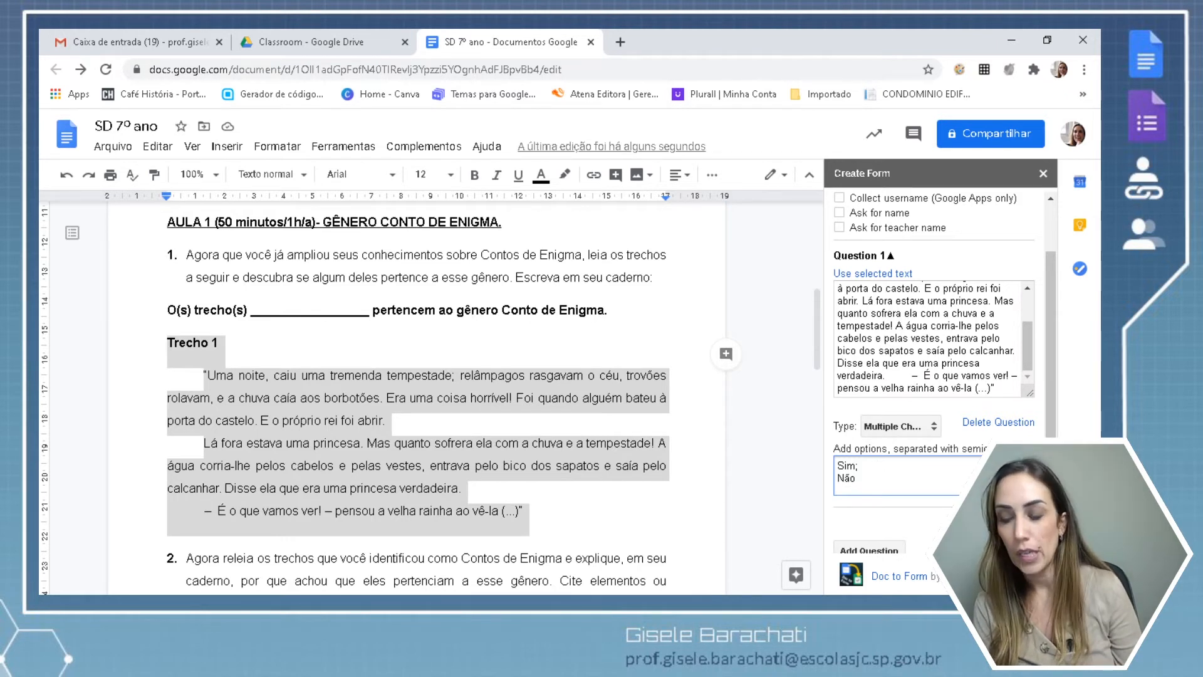
{"action": "scroll", "coordinate": [934, 388], "scroll_direction": "down", "scroll_amount": 1}
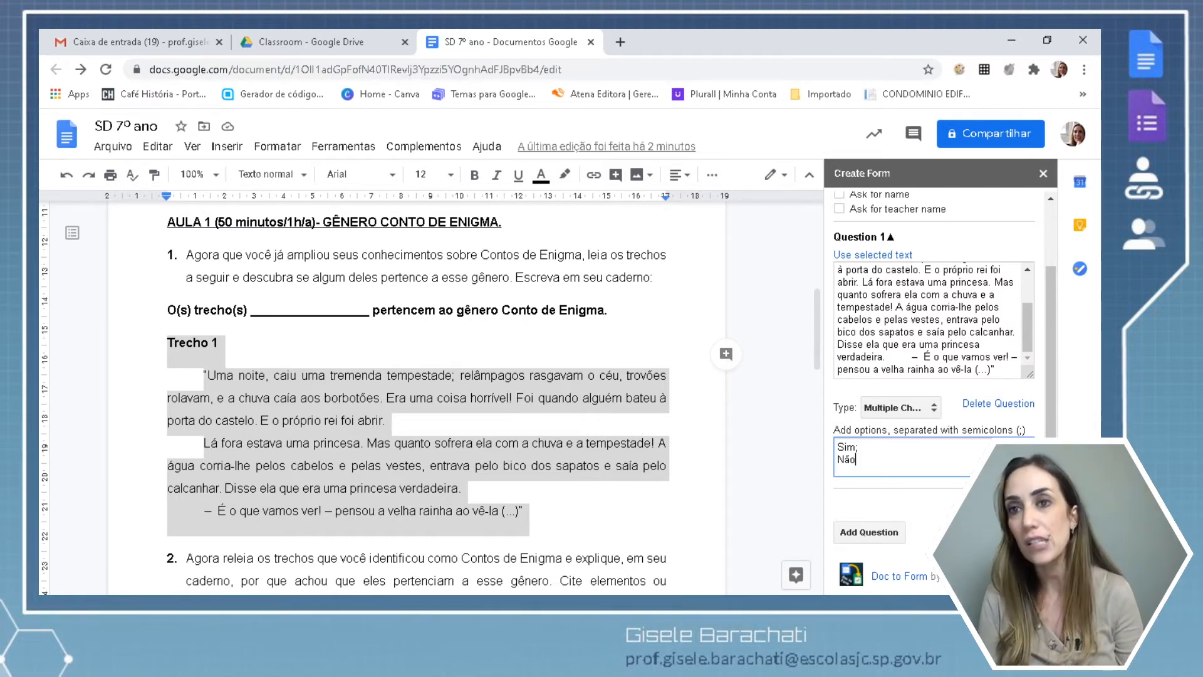
{"action": "left_click", "coordinate": [869, 532]}
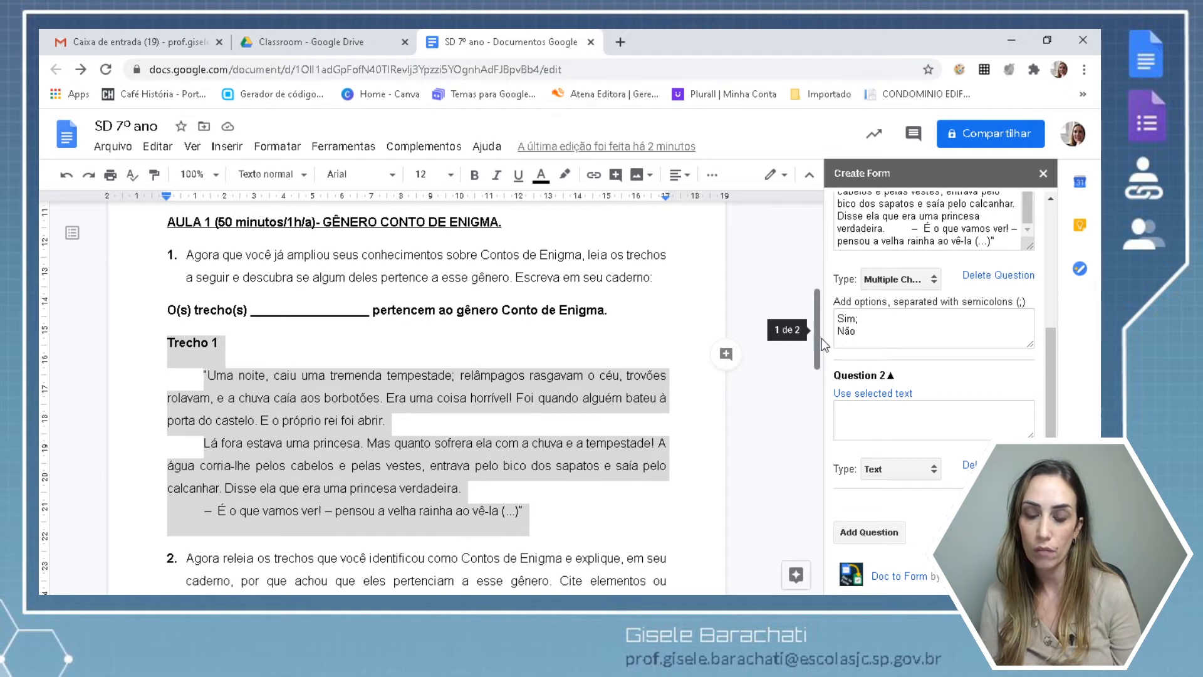
Paste the item 2 prompt about Contos de Enigma into Question 2 and enlarge its box.
{"action": "left_click_drag", "start_coordinate": [815, 341], "coordinate": [814, 405]}
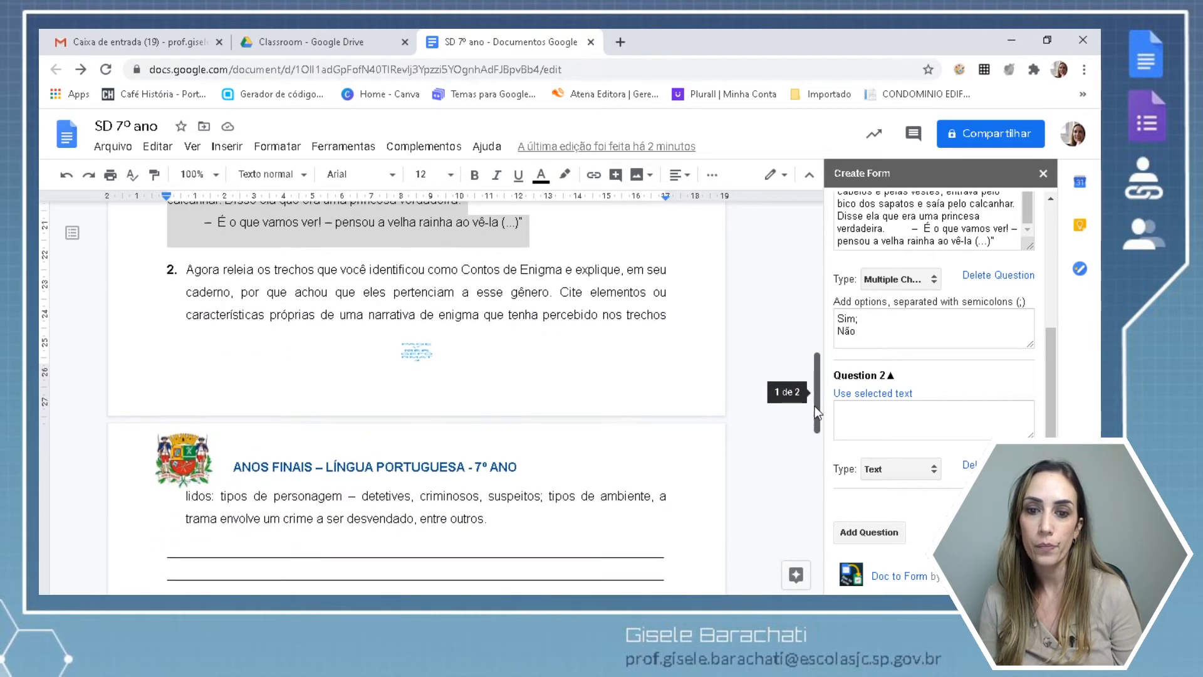
{"action": "left_click_drag", "start_coordinate": [175, 266], "coordinate": [493, 526]}
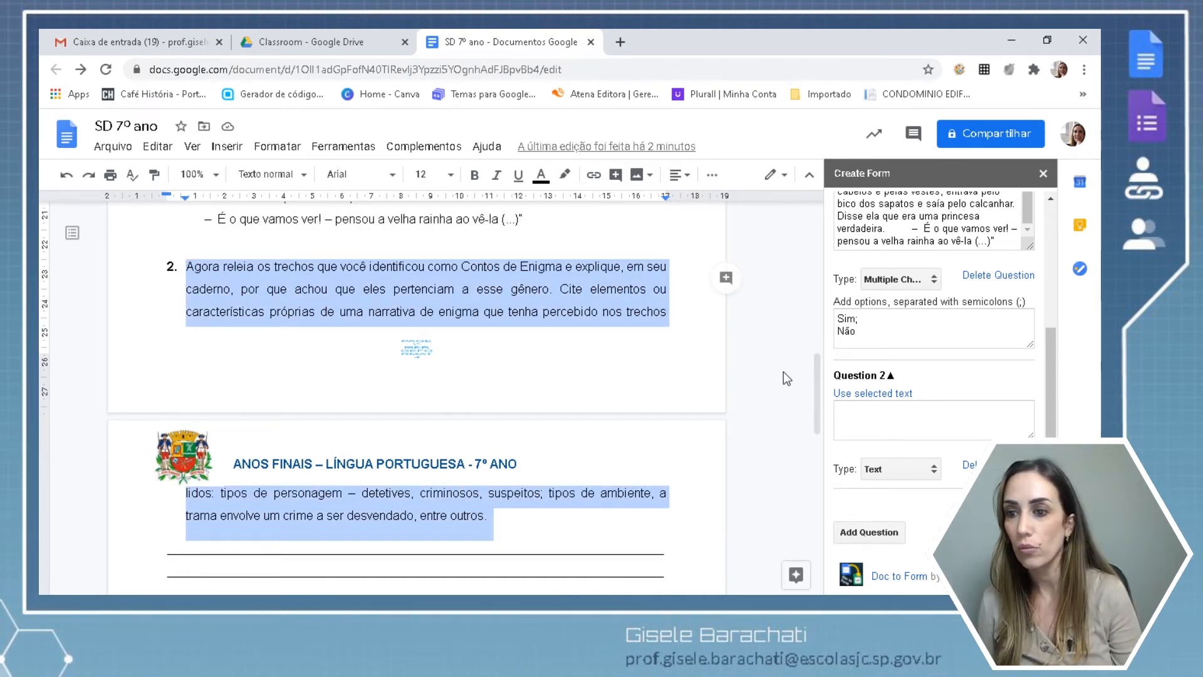
{"action": "left_click", "coordinate": [848, 407]}
{"action": "key", "text": "ctrl+v"}
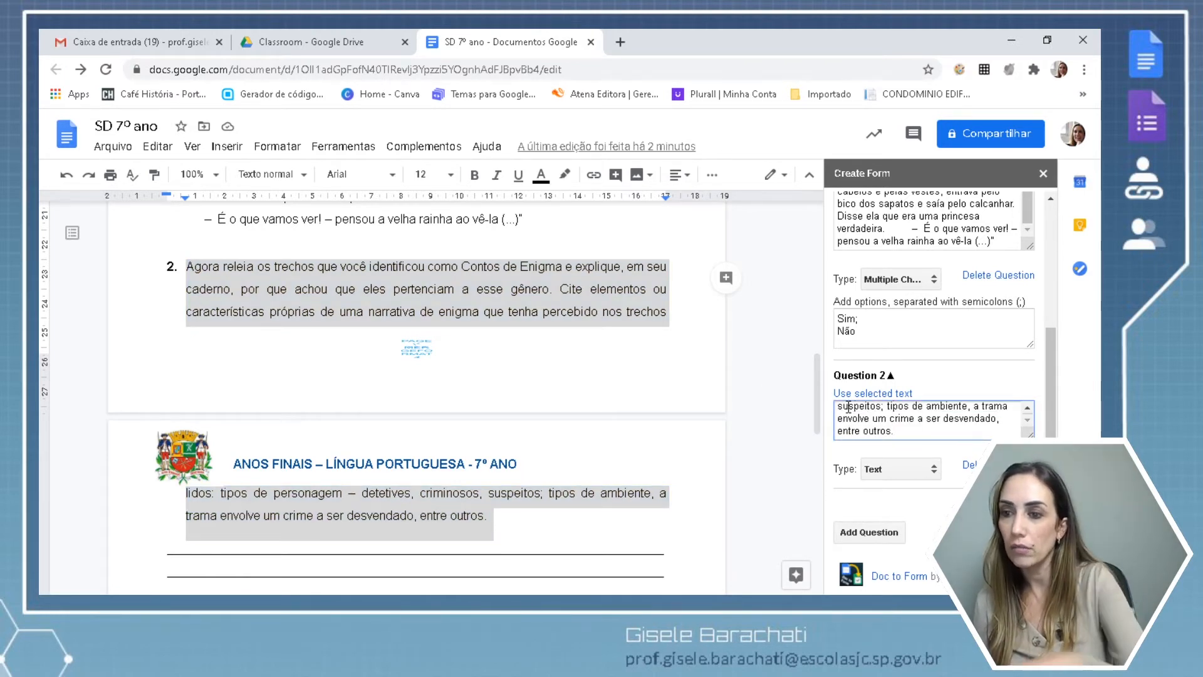
{"action": "left_click_drag", "start_coordinate": [1031, 432], "coordinate": [1031, 536]}
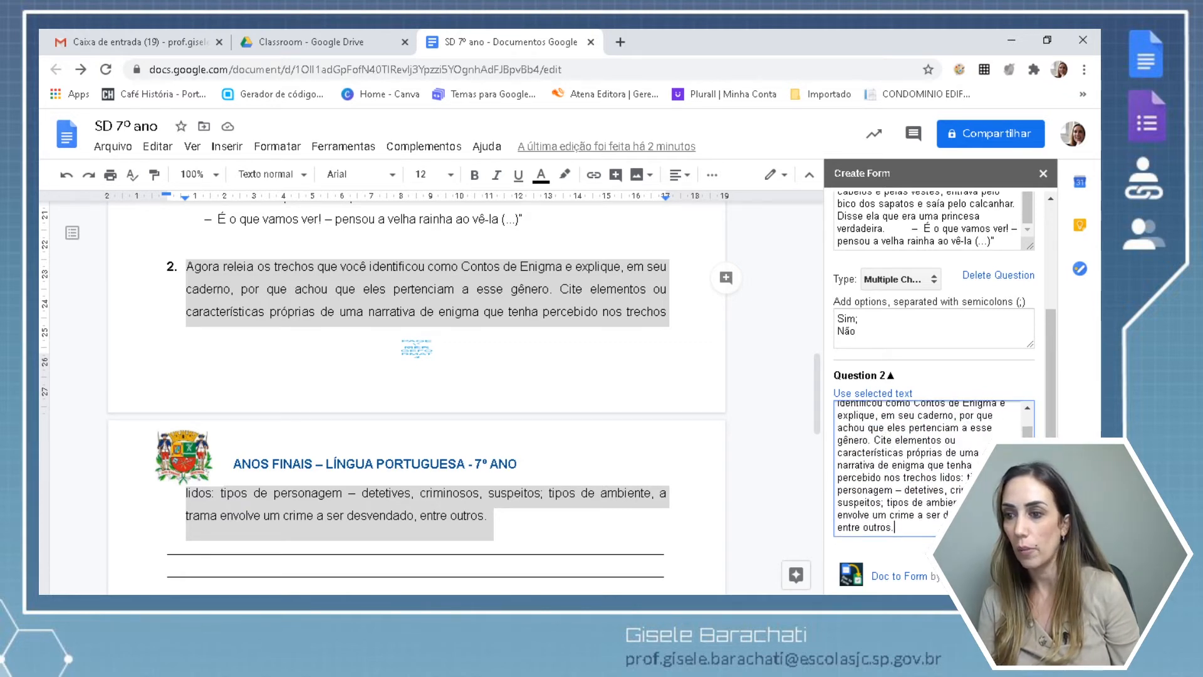
Set Question 2's answer type to Paragraph.
{"action": "mouse_move", "coordinate": [1028, 474]}
{"action": "left_mouse_down"}
{"action": "mouse_move", "coordinate": [1028, 460]}
{"action": "mouse_move", "coordinate": [1028, 474]}
{"action": "left_mouse_up"}
{"action": "scroll", "coordinate": [933, 376], "scroll_direction": "down", "scroll_amount": 3}
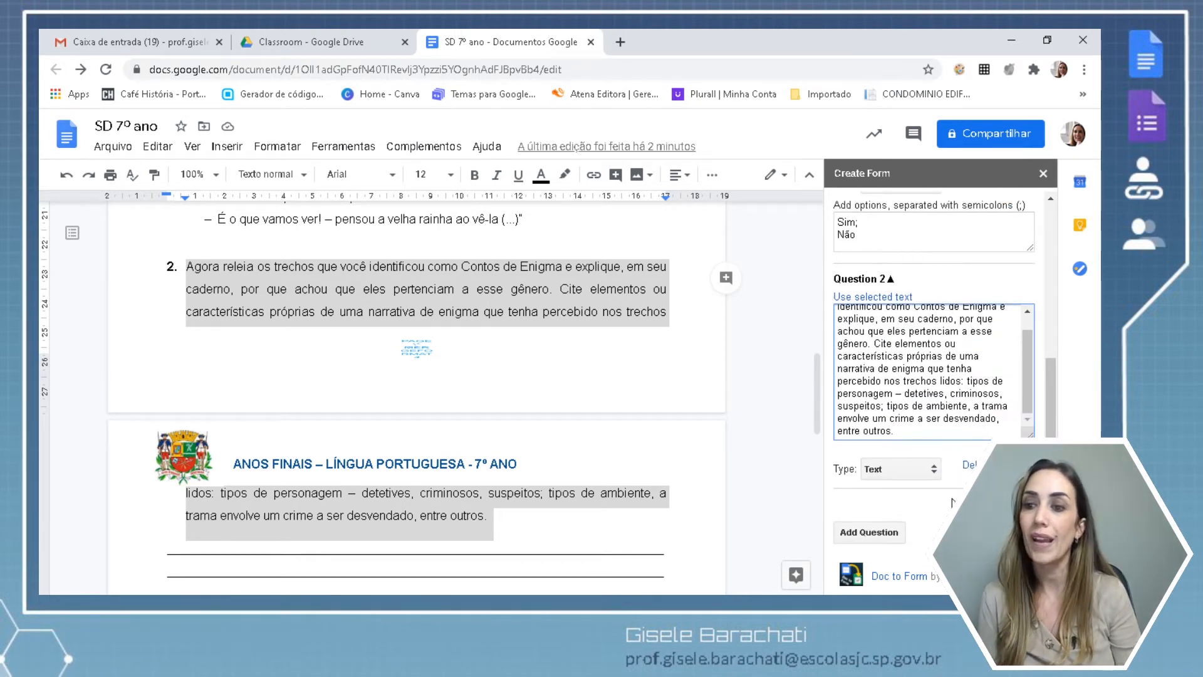
{"action": "left_click", "coordinate": [934, 470]}
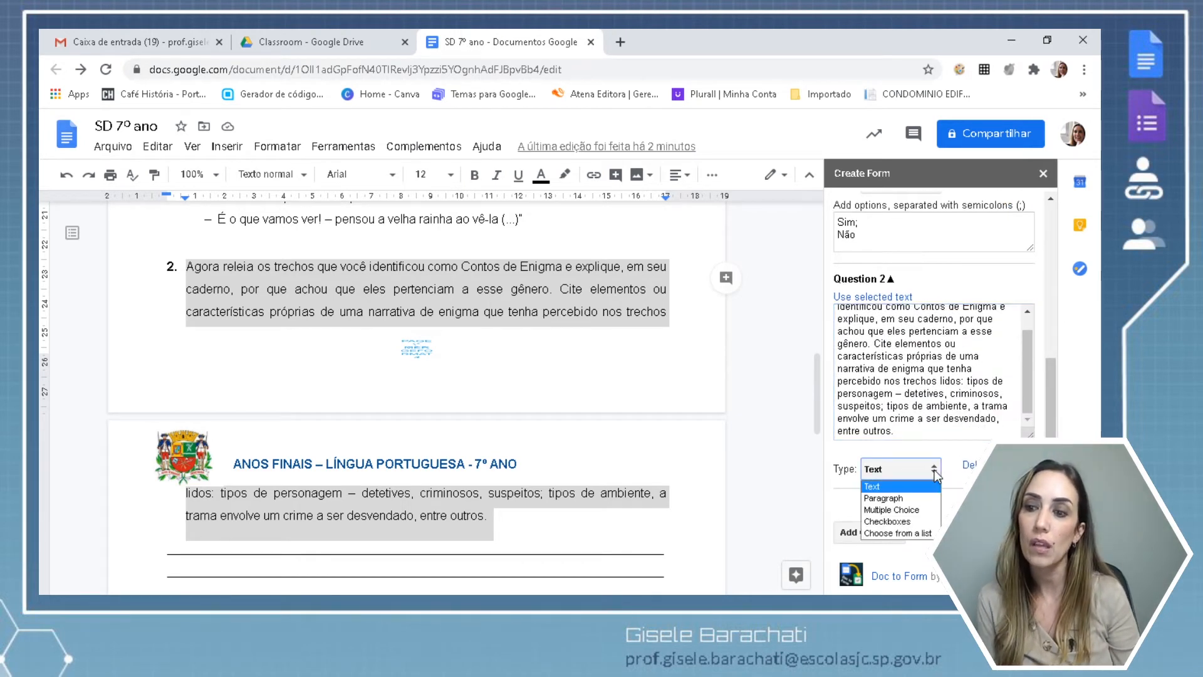
{"action": "left_click", "coordinate": [921, 499]}
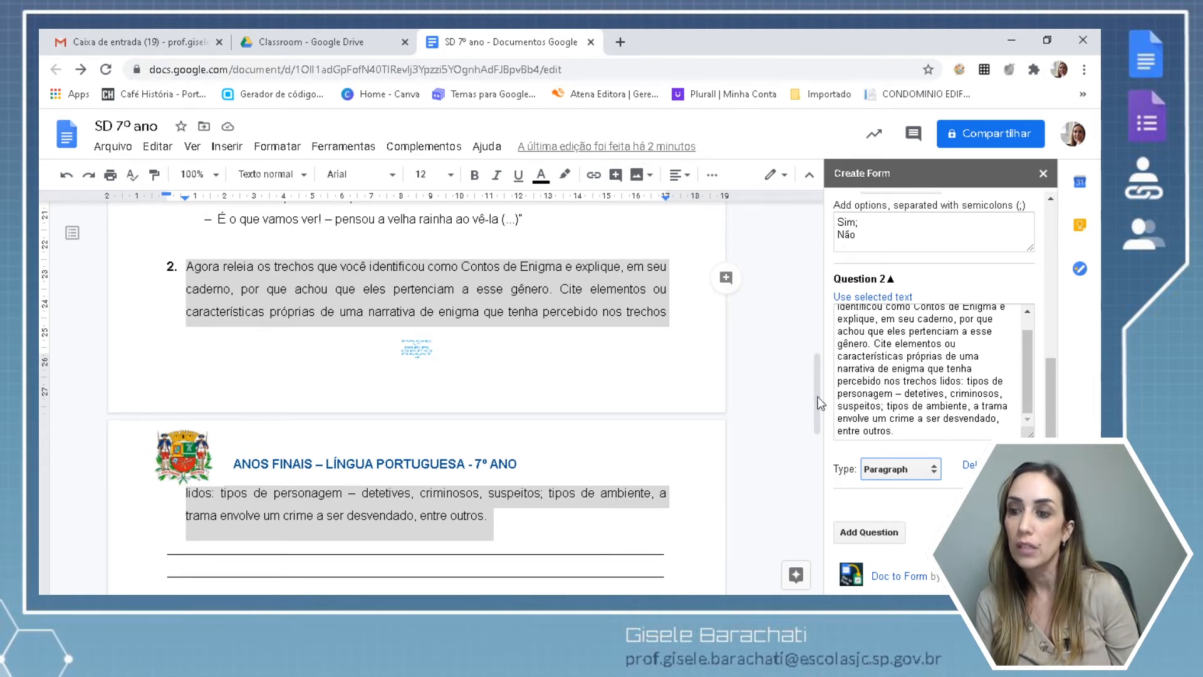
Create the SD 7º ano Form from the drafted questions and open it in Google Forms.
{"action": "left_click", "coordinate": [993, 532]}
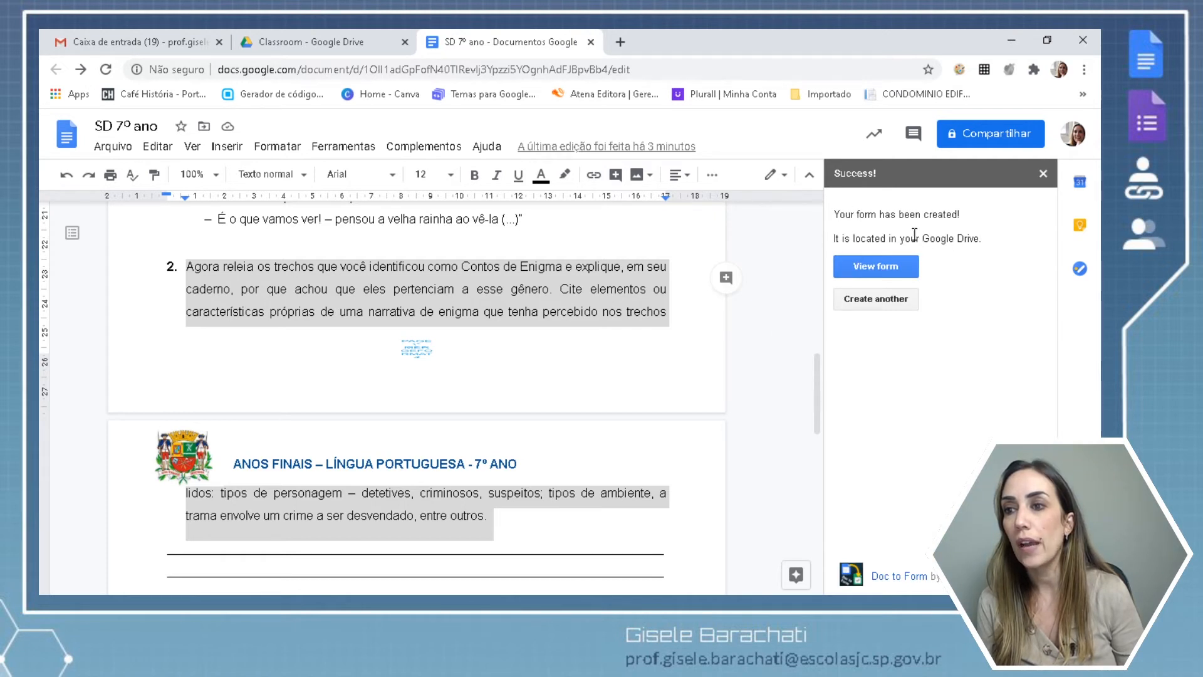
{"action": "left_click", "coordinate": [872, 268]}
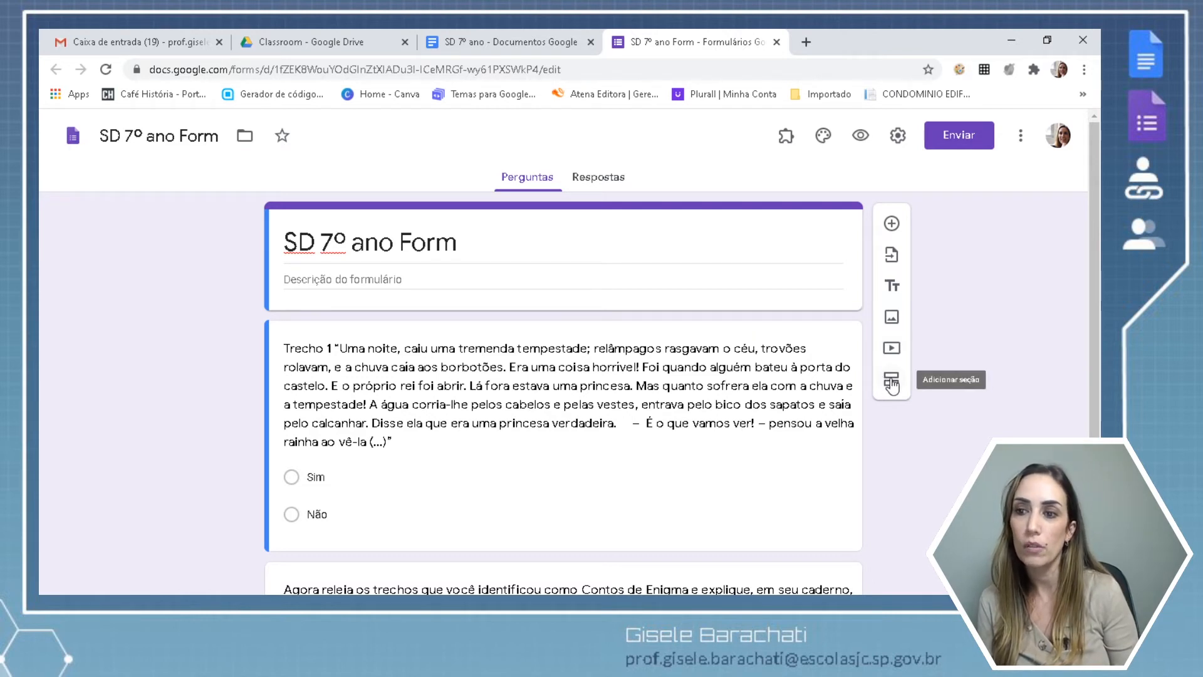
{"action": "left_click", "coordinate": [796, 269]}
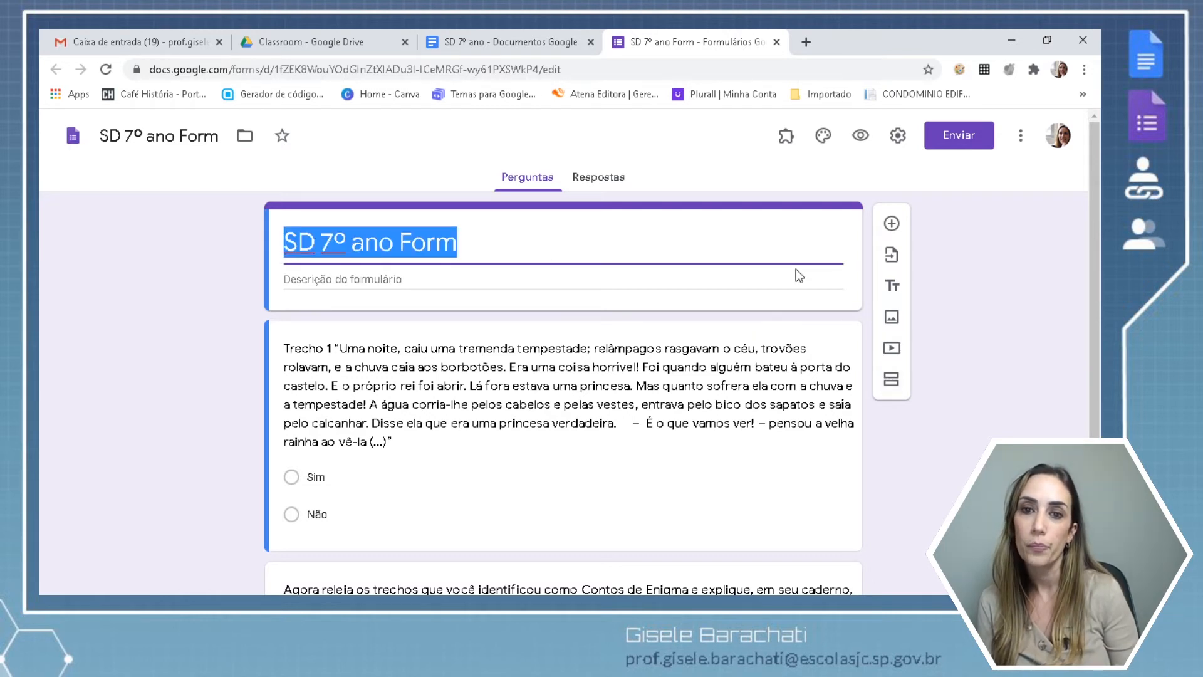
Add a second form section titled 'Leitura', then return to the SD 7º ano document.
{"action": "left_click", "coordinate": [891, 381]}
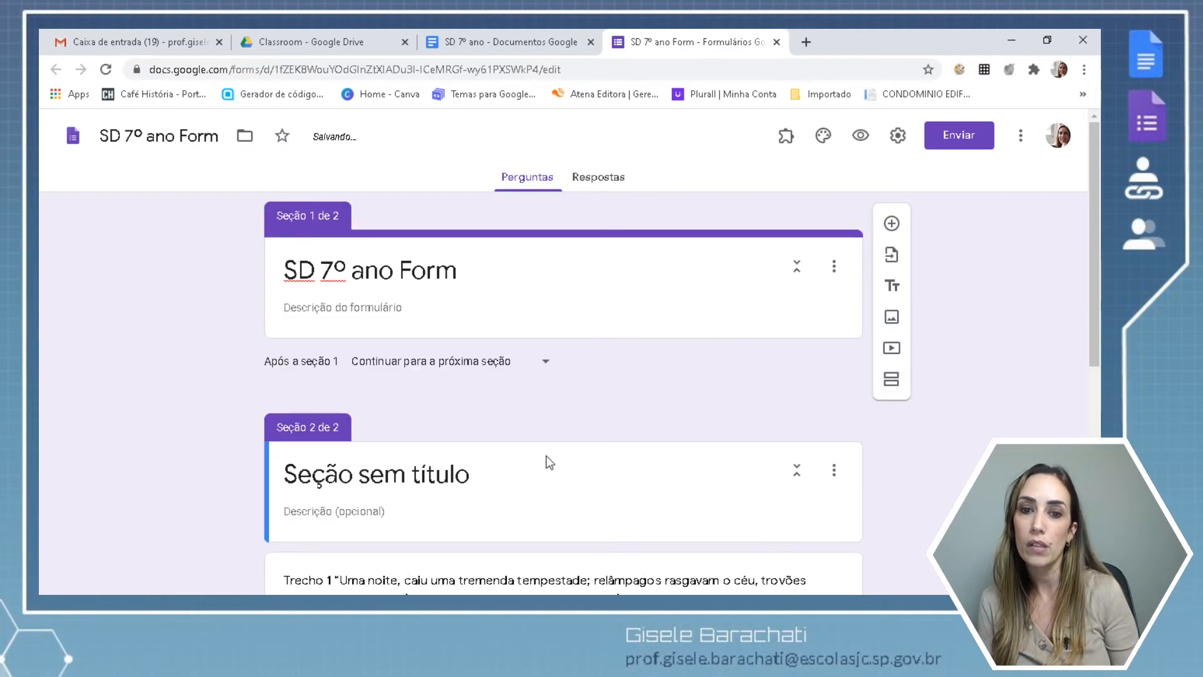
{"action": "type", "text": "Le"}
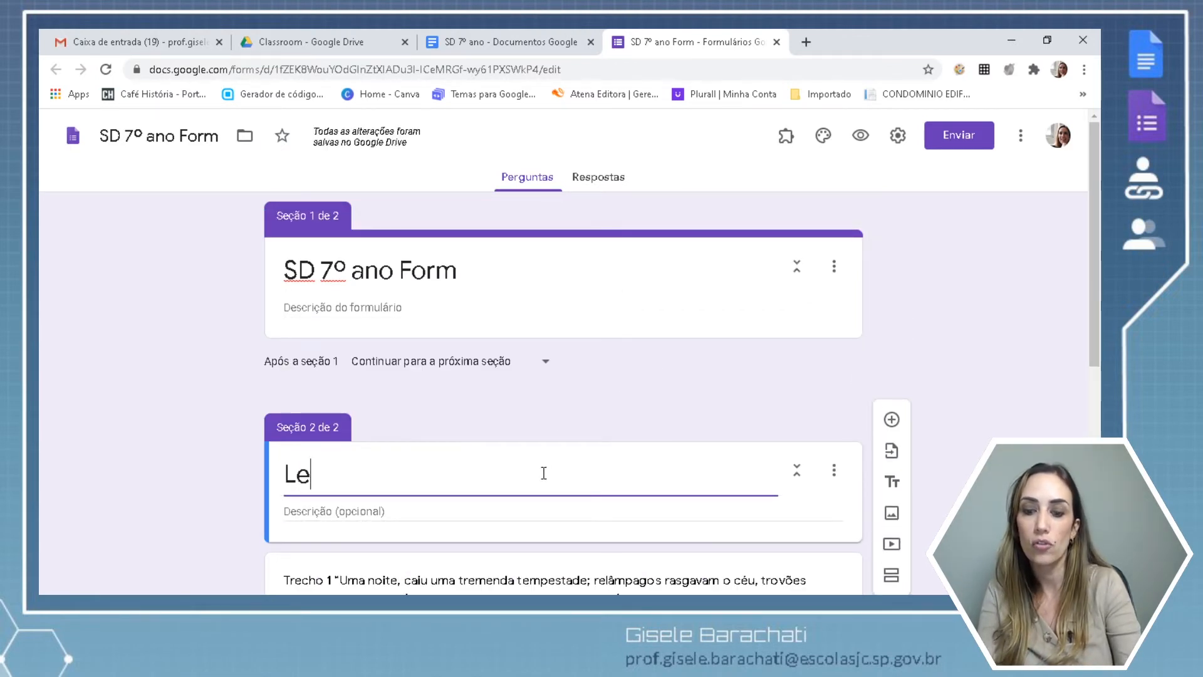
{"action": "type", "text": "itura"}
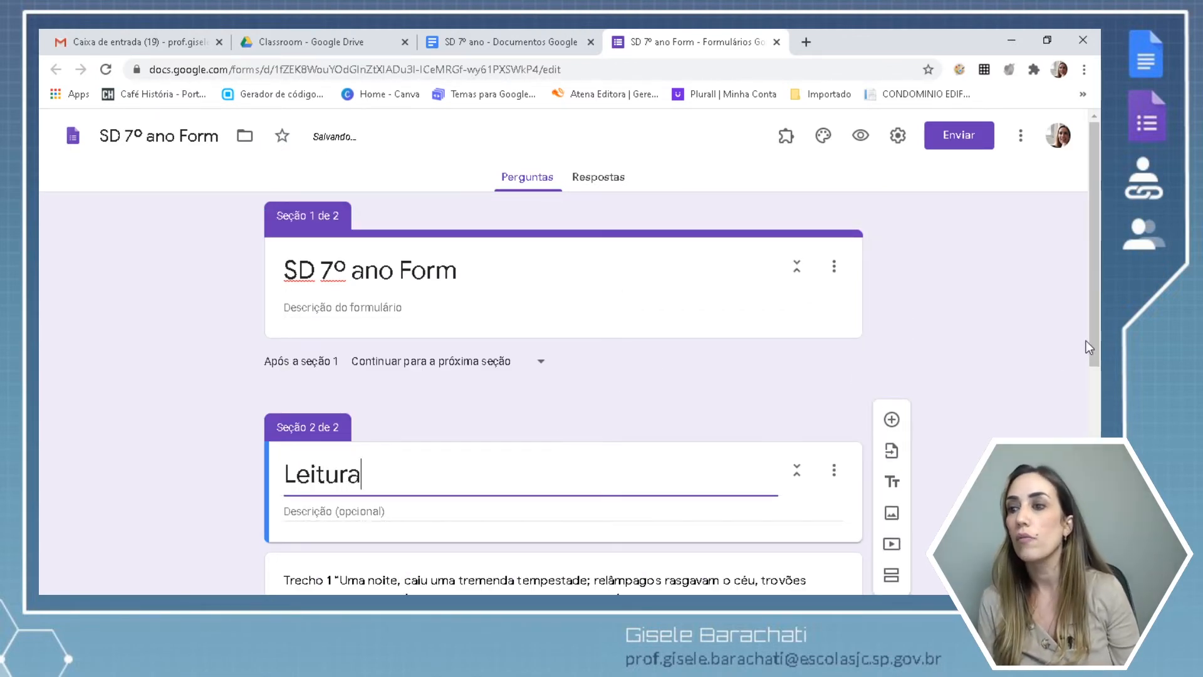
{"action": "scroll", "coordinate": [1094, 376], "scroll_direction": "down", "scroll_amount": 2}
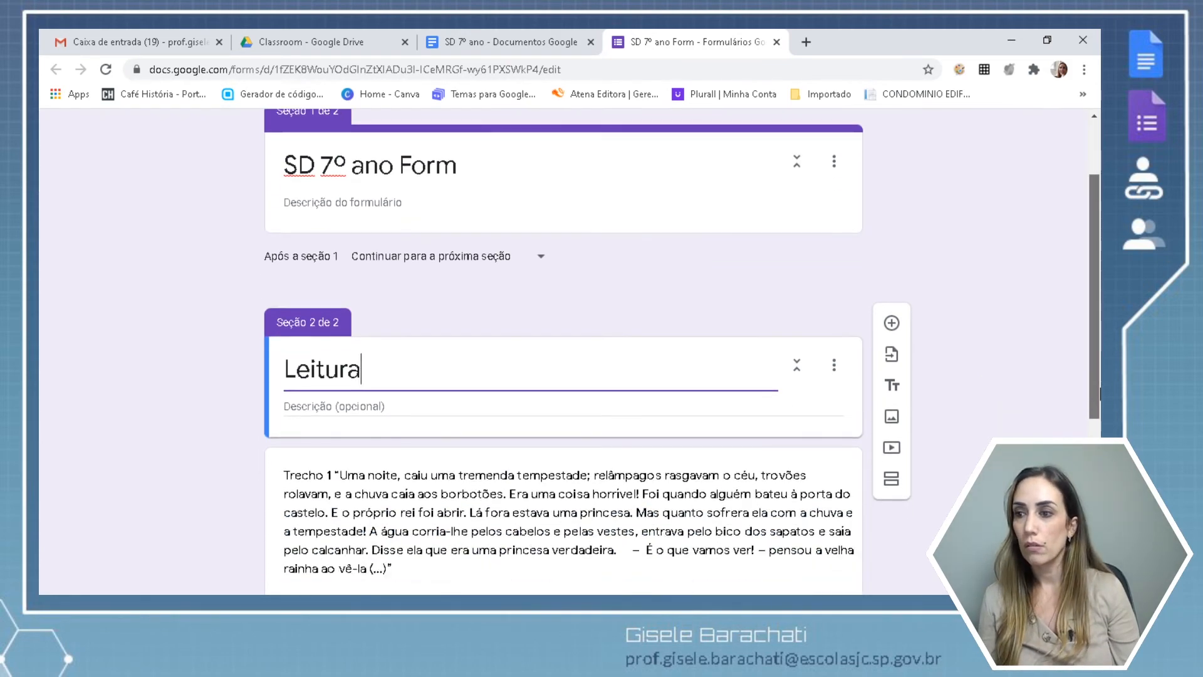
{"action": "scroll", "coordinate": [1099, 393], "scroll_direction": "down", "scroll_amount": 3}
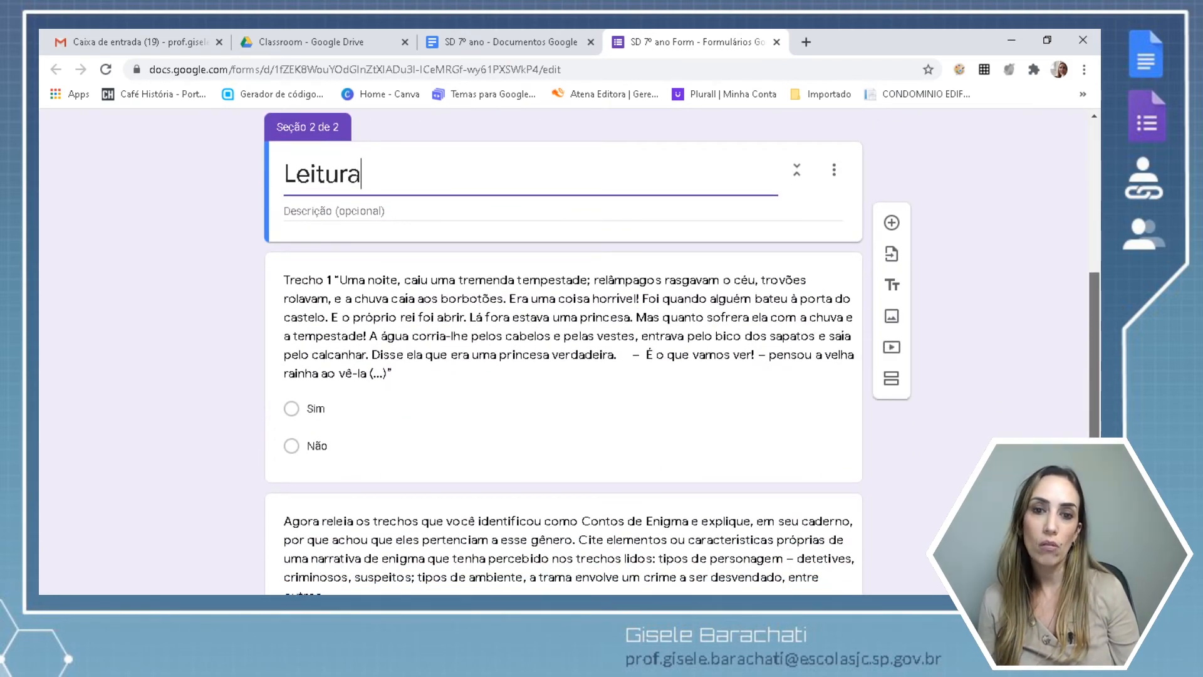
{"action": "scroll", "coordinate": [683, 352], "scroll_direction": "down", "scroll_amount": 2}
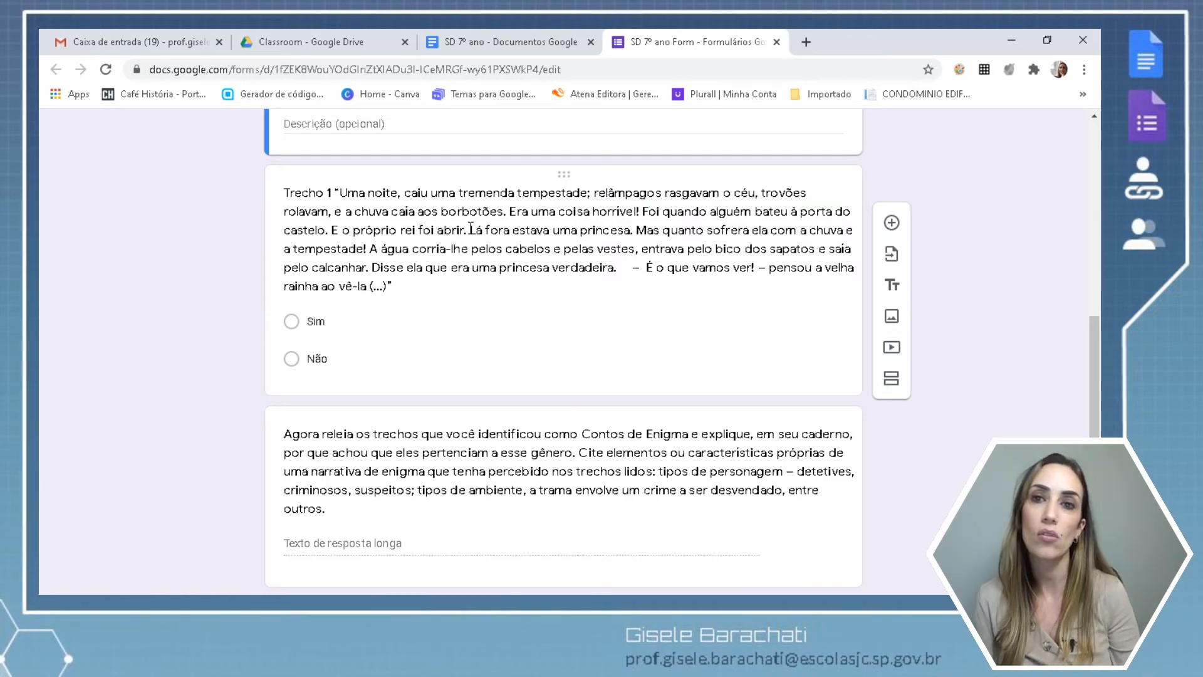
{"action": "left_click", "coordinate": [487, 43]}
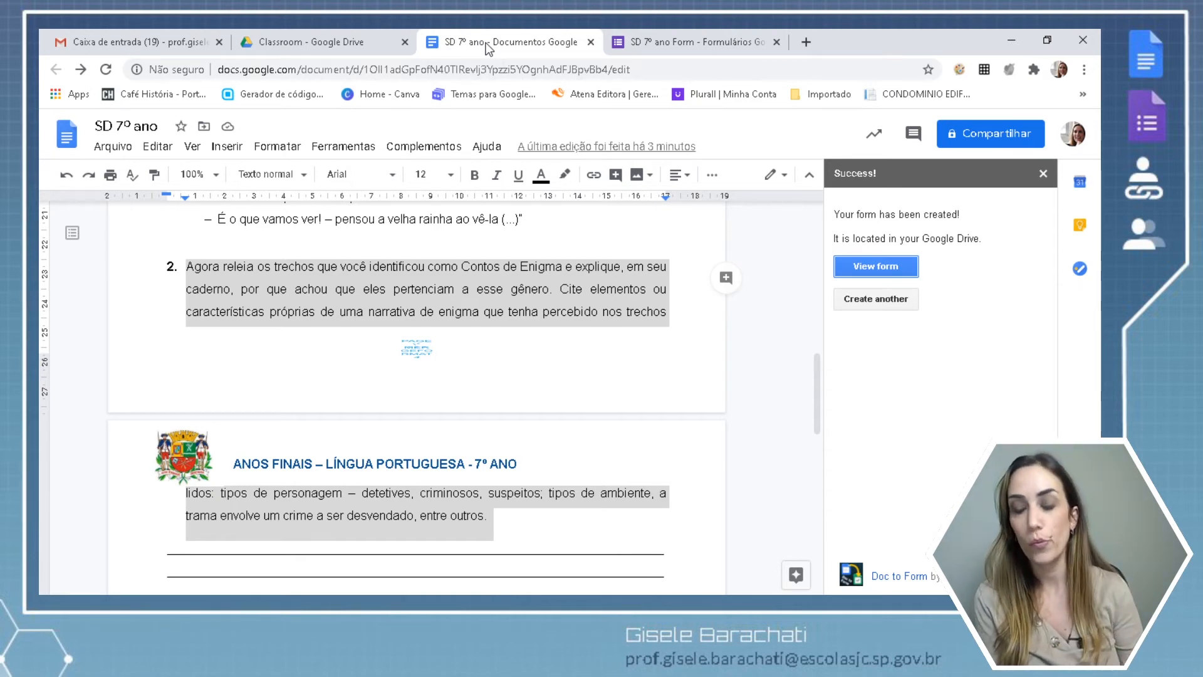
Close the Doc To Form success panel and clear the text selection in the document.
{"action": "left_click", "coordinate": [438, 149]}
{"action": "mouse_move", "coordinate": [476, 219]}
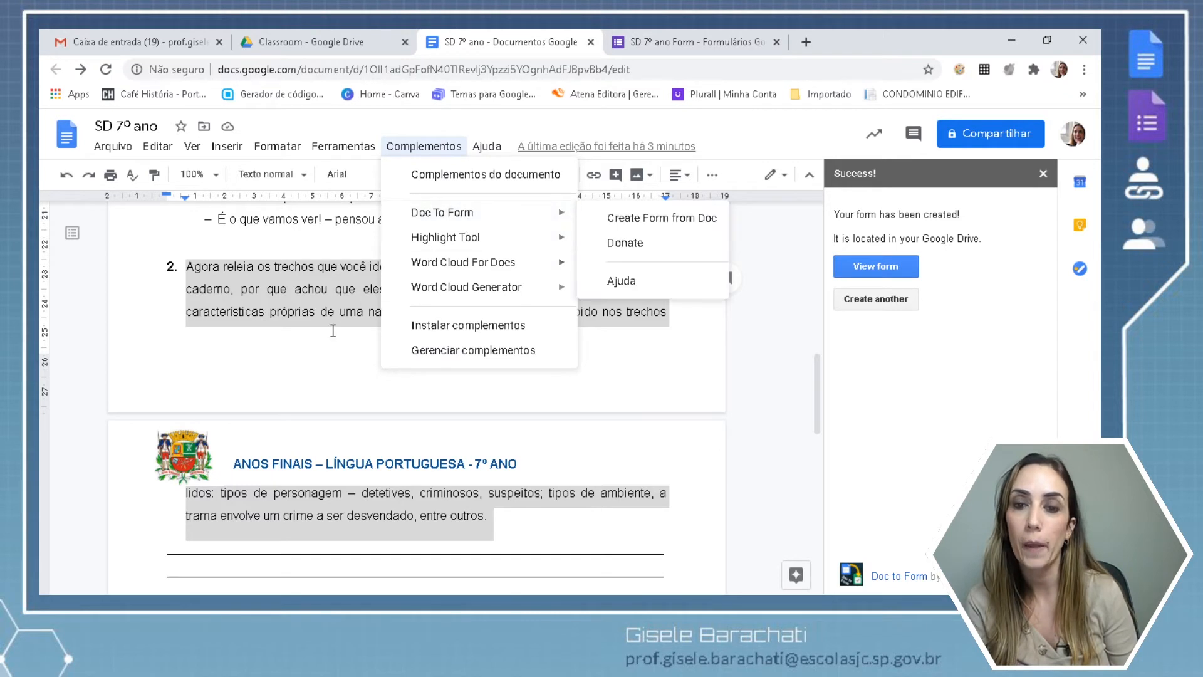
{"action": "left_click", "coordinate": [294, 345]}
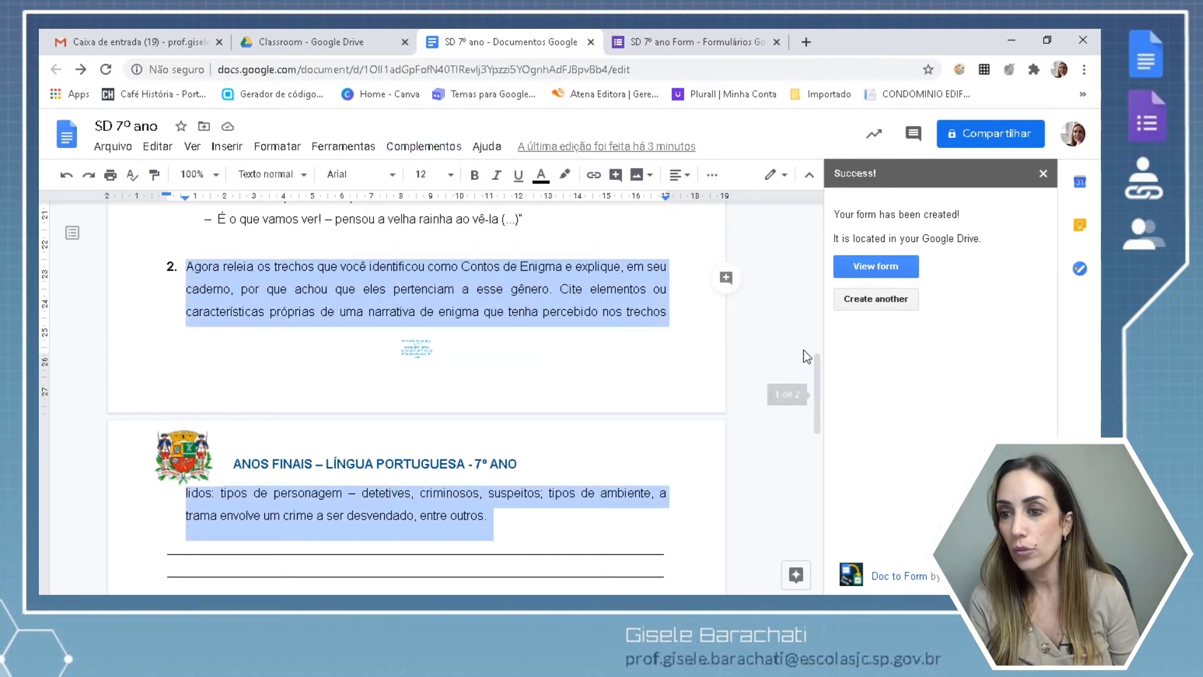
{"action": "left_click", "coordinate": [1043, 175]}
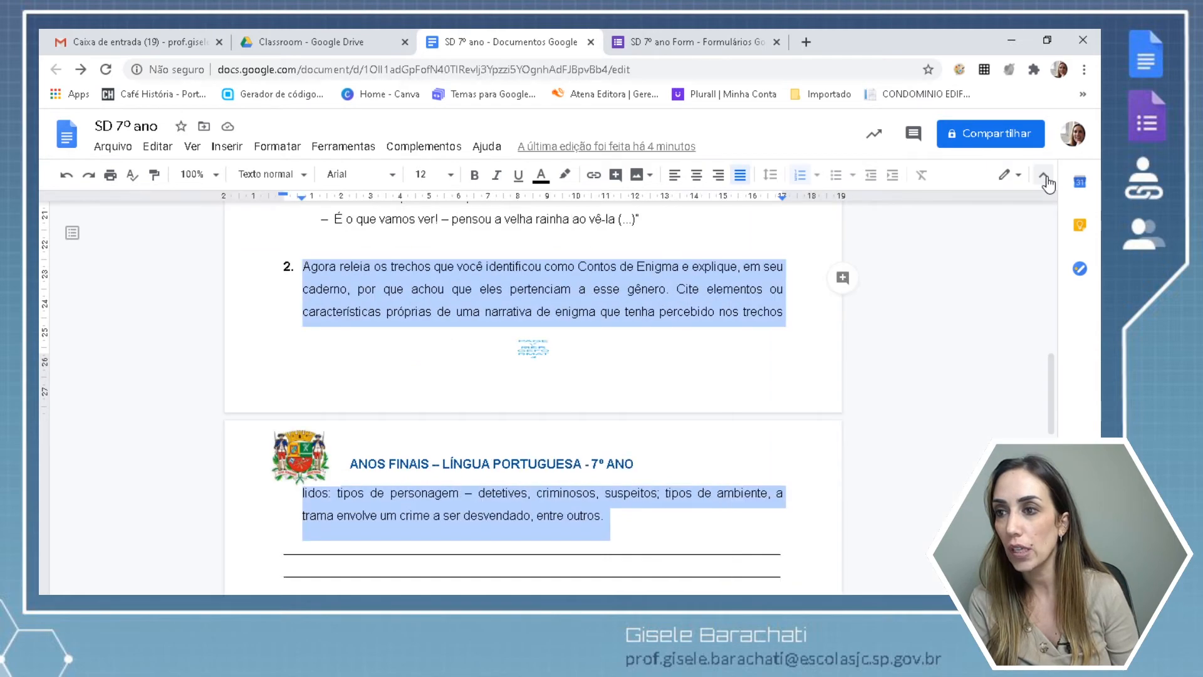
{"action": "left_click", "coordinate": [621, 310]}
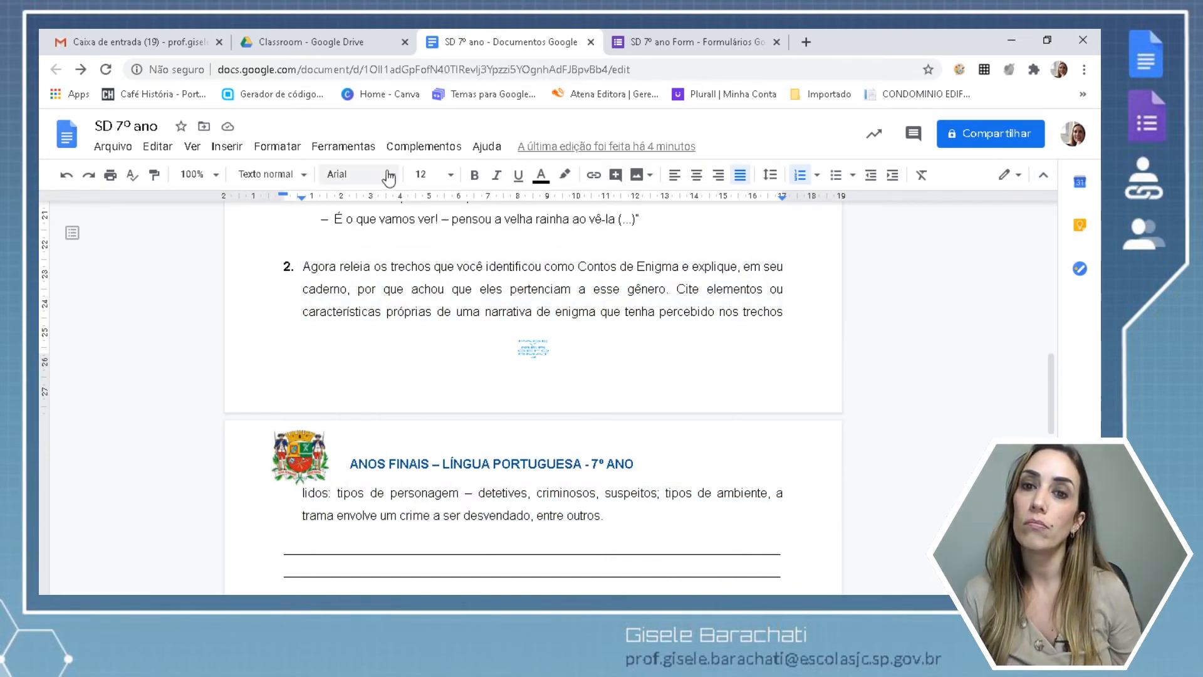
Start the Highlight Tool add-on from Complementos to show its Revisão de texto highlighters.
{"action": "left_click", "coordinate": [408, 150]}
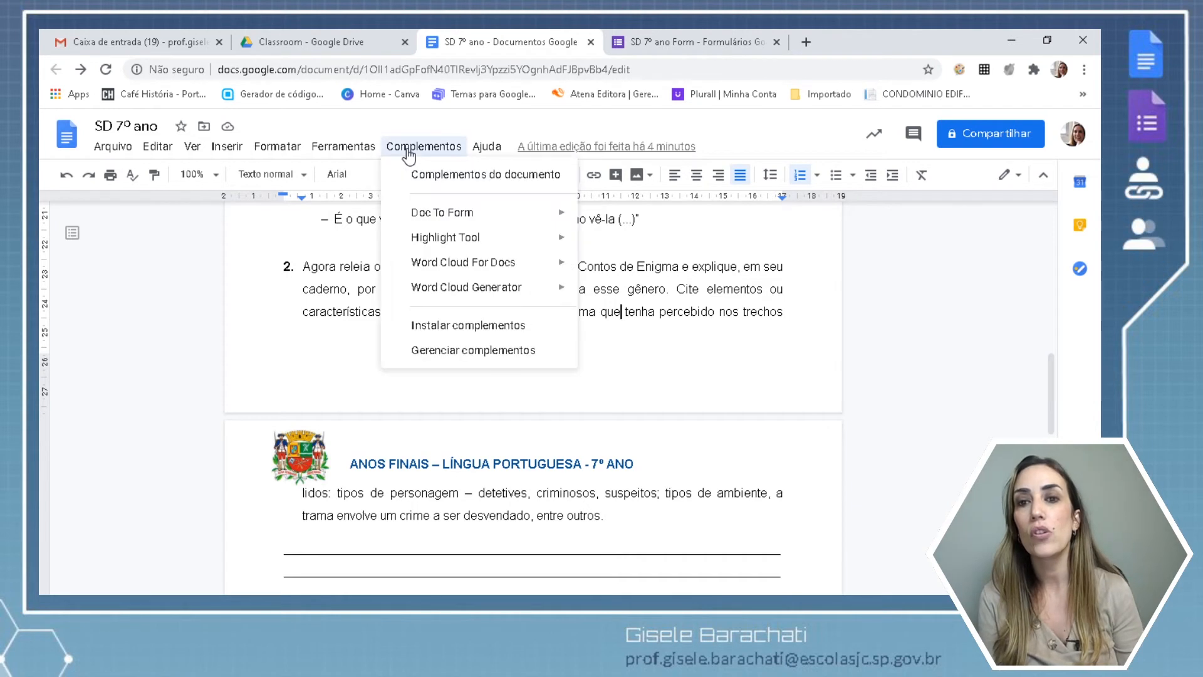
{"action": "mouse_move", "coordinate": [431, 243]}
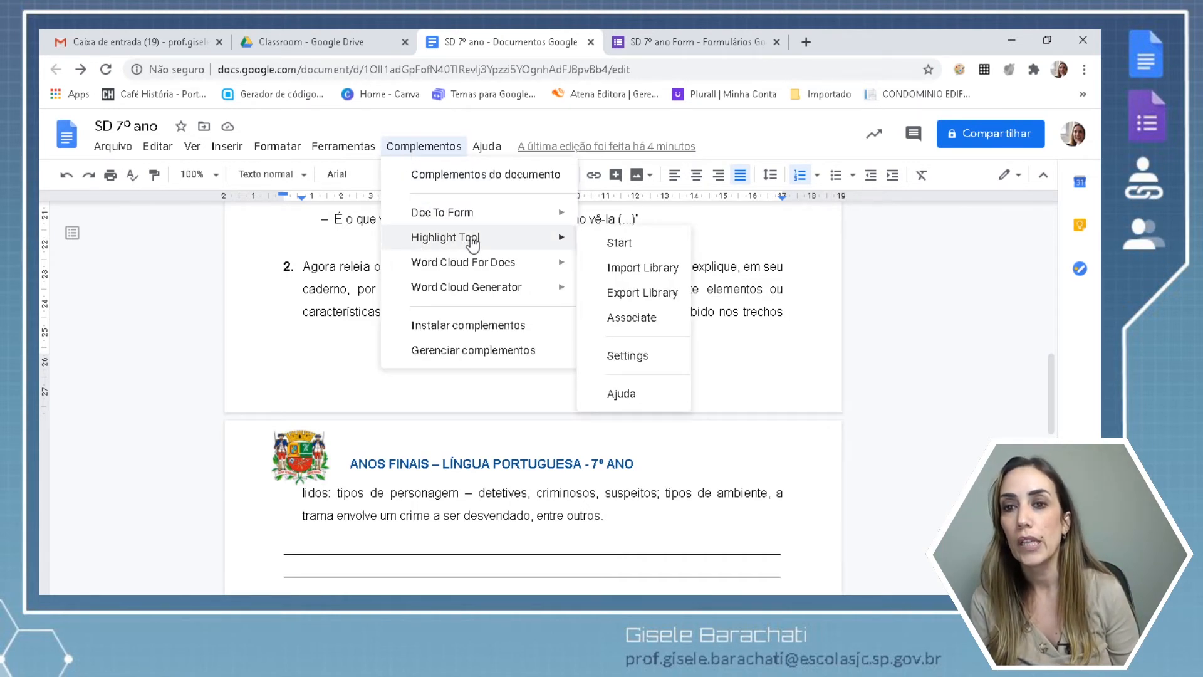
{"action": "left_click", "coordinate": [612, 244]}
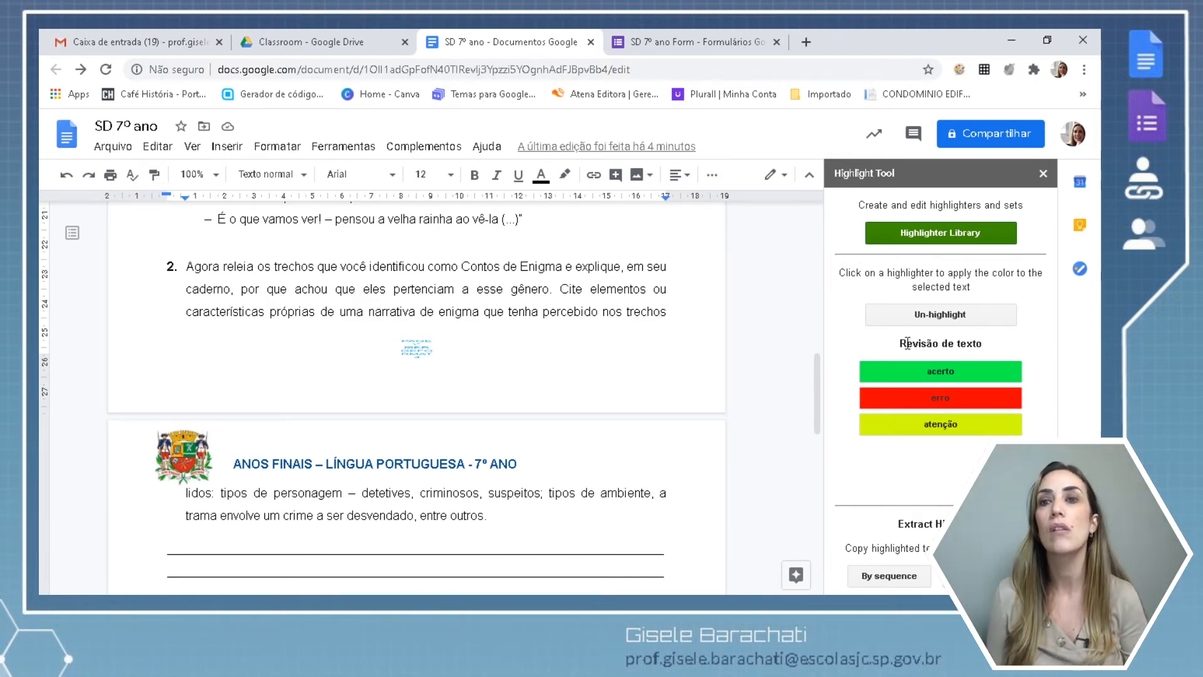
In the SD 7º ano Form, add a question block and delete the empty question.
{"action": "left_click", "coordinate": [715, 44]}
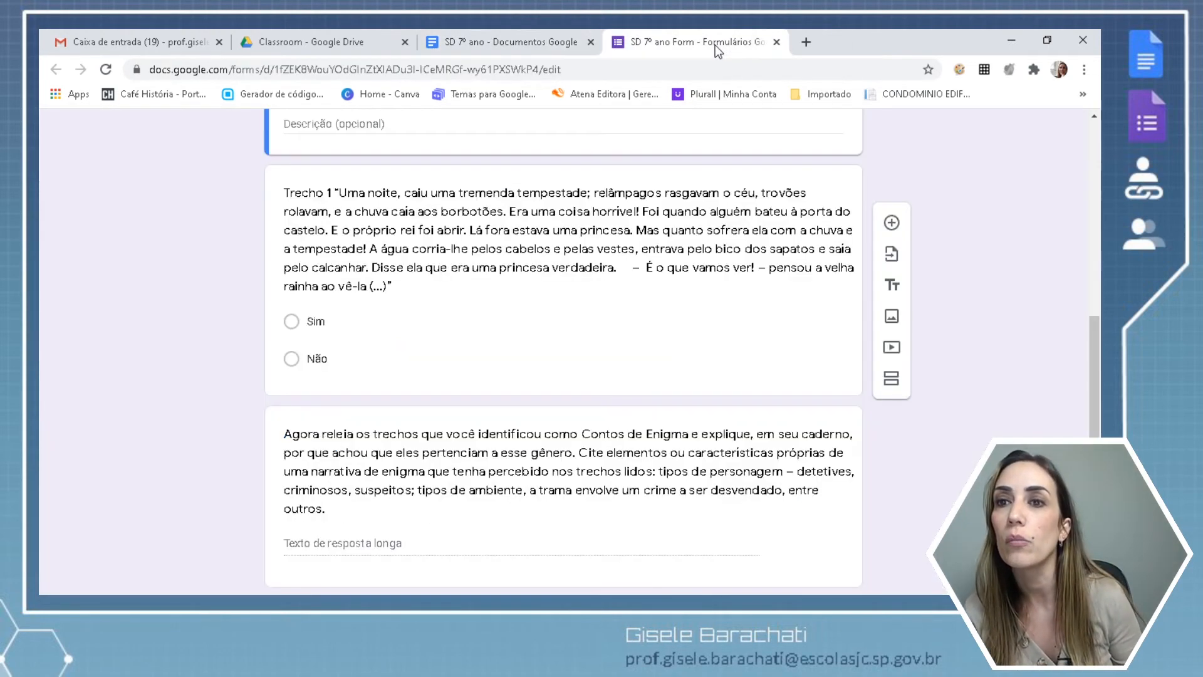
{"action": "left_click", "coordinate": [540, 47]}
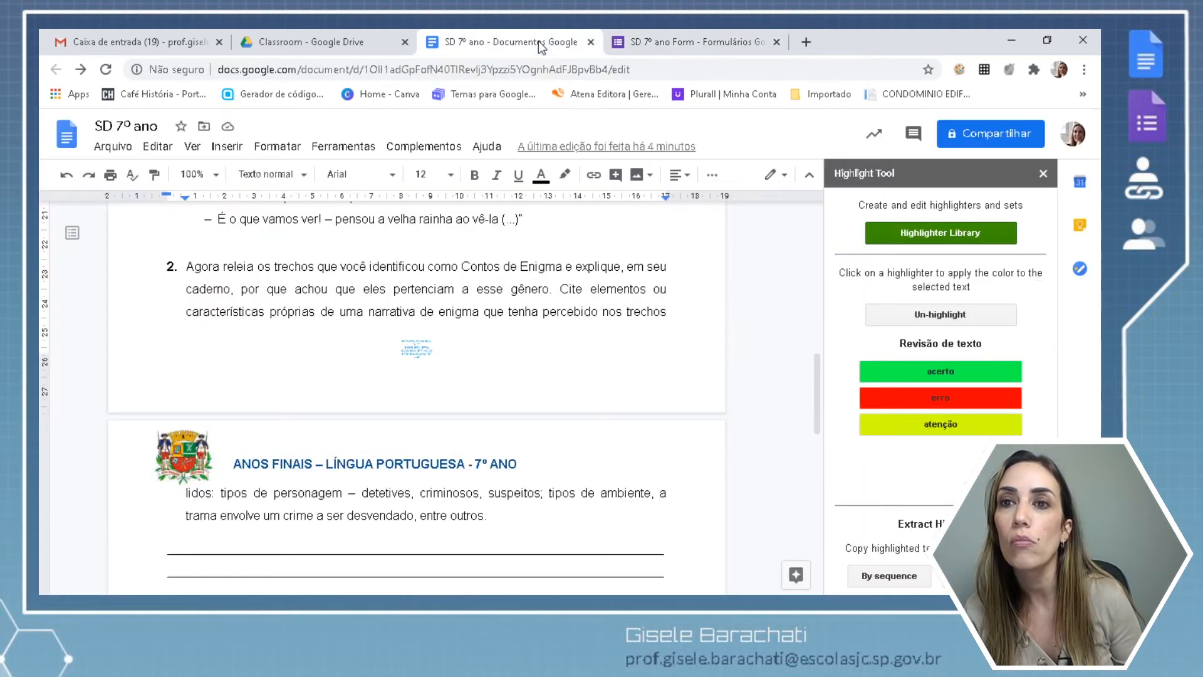
{"action": "left_click", "coordinate": [653, 44]}
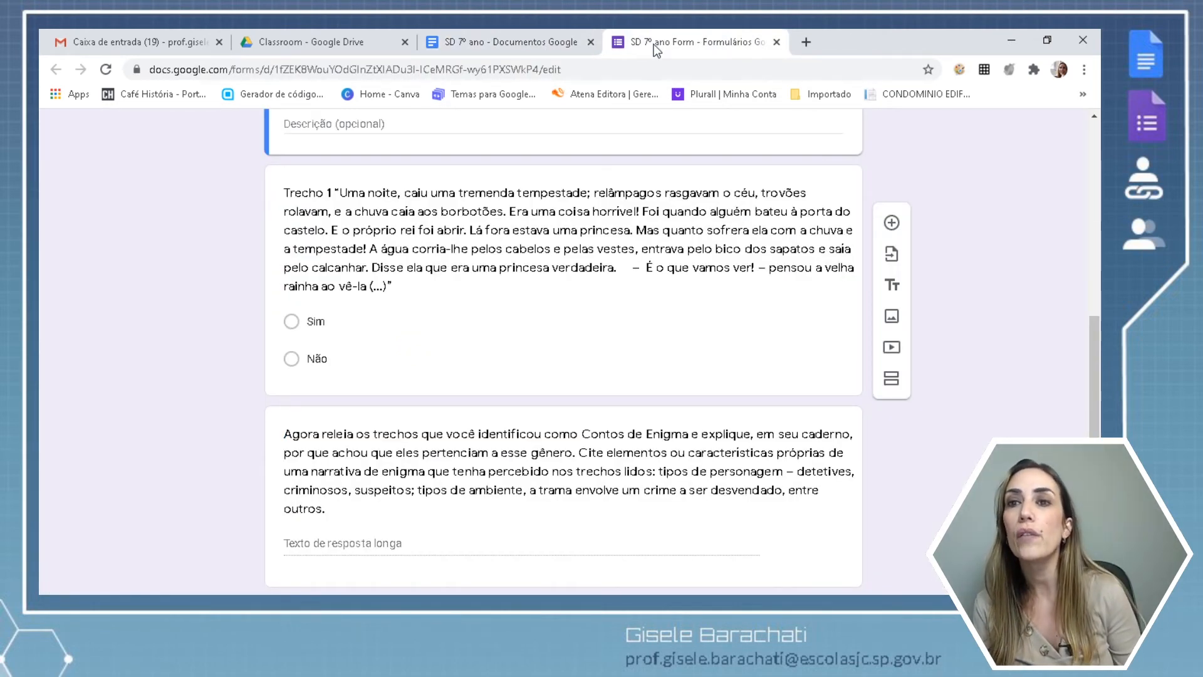
{"action": "left_click", "coordinate": [891, 224]}
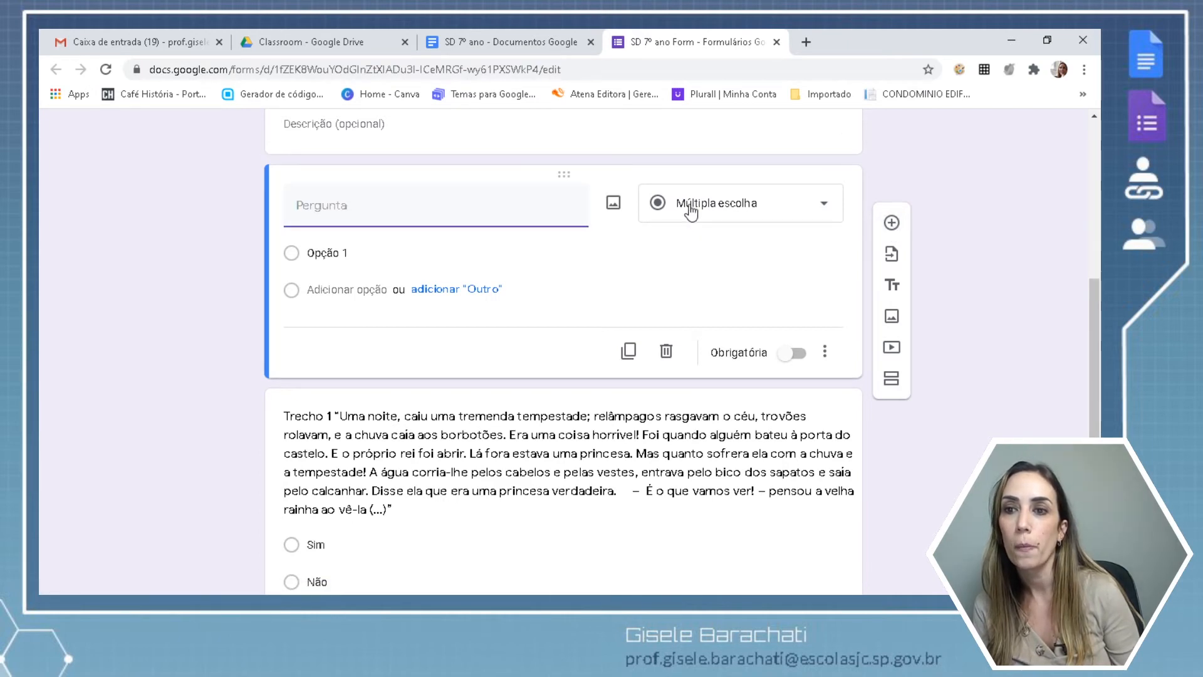
{"action": "left_click", "coordinate": [668, 351]}
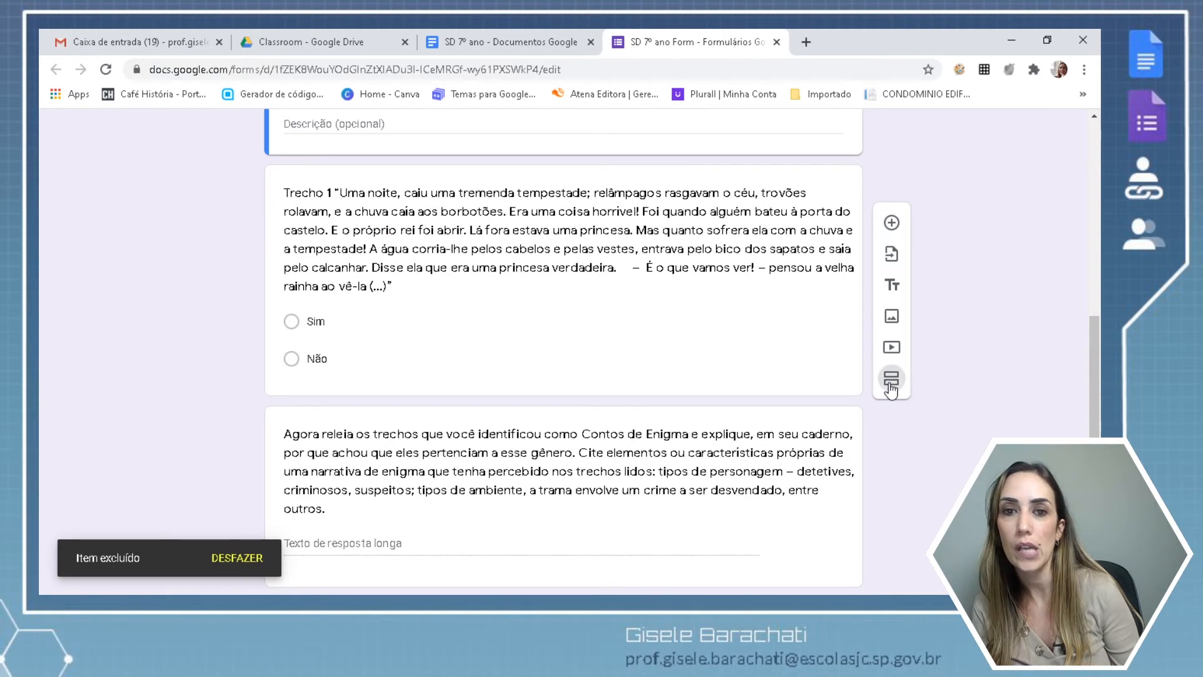
Retitle section 3 'Link para a produção de texto', then return to the lesson document.
{"action": "triple_click", "coordinate": [474, 282]}
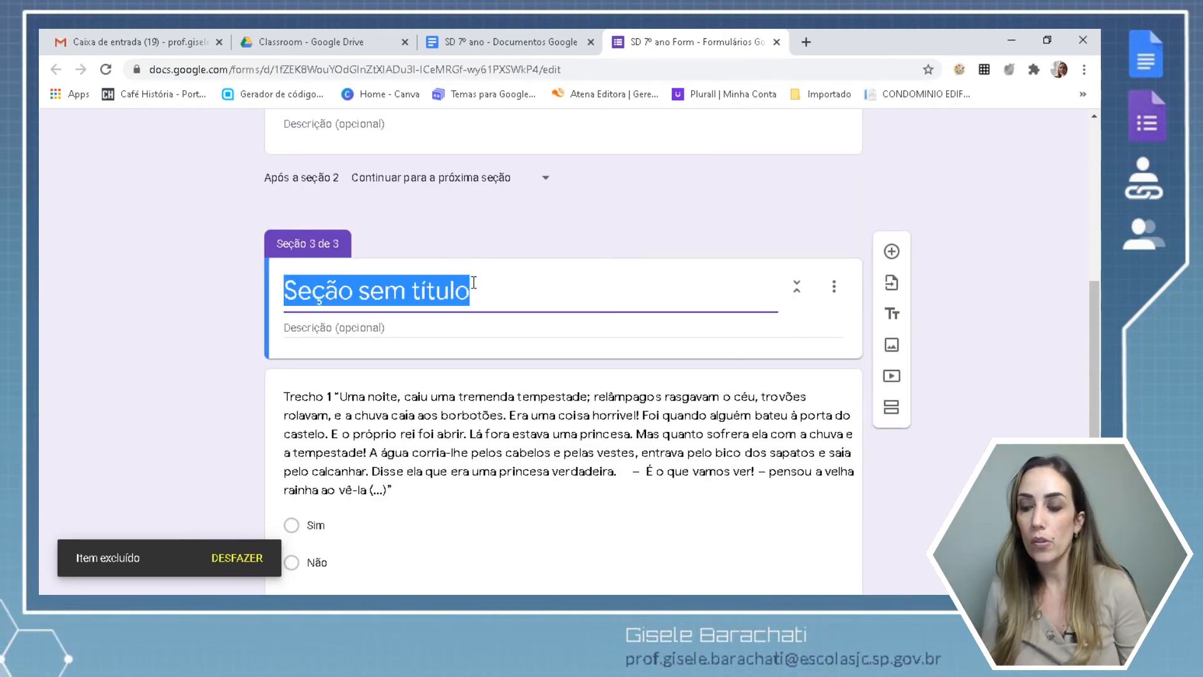
{"action": "type", "text": "Lin"}
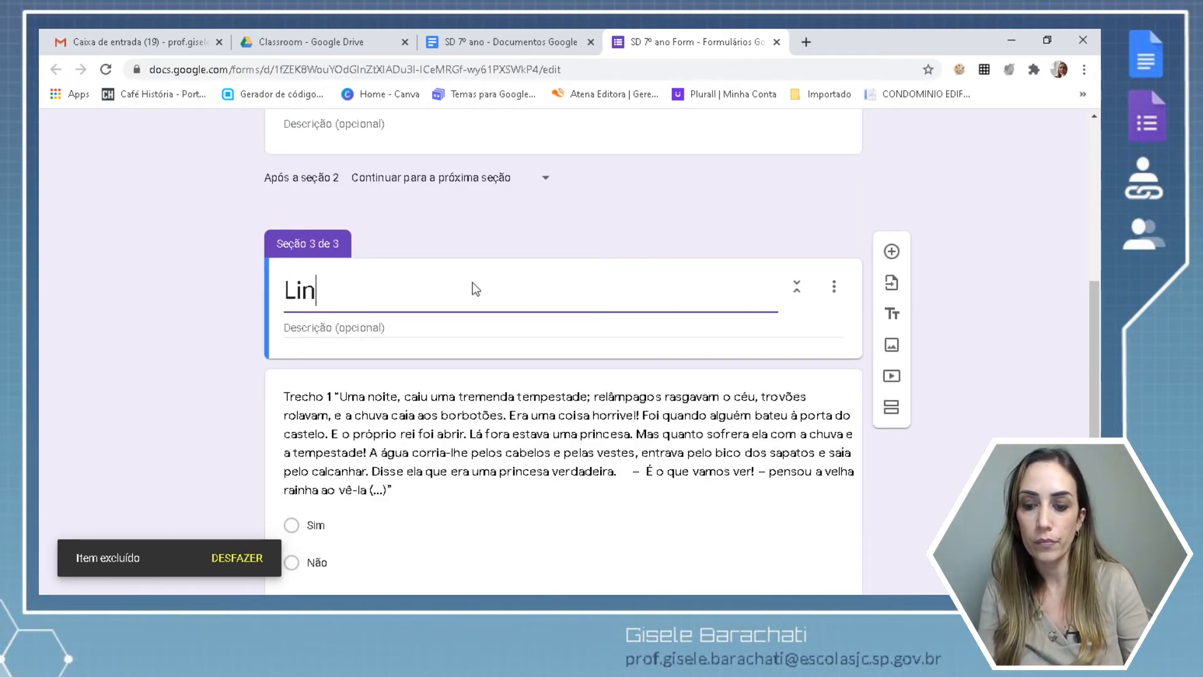
{"action": "type", "text": "k para a "}
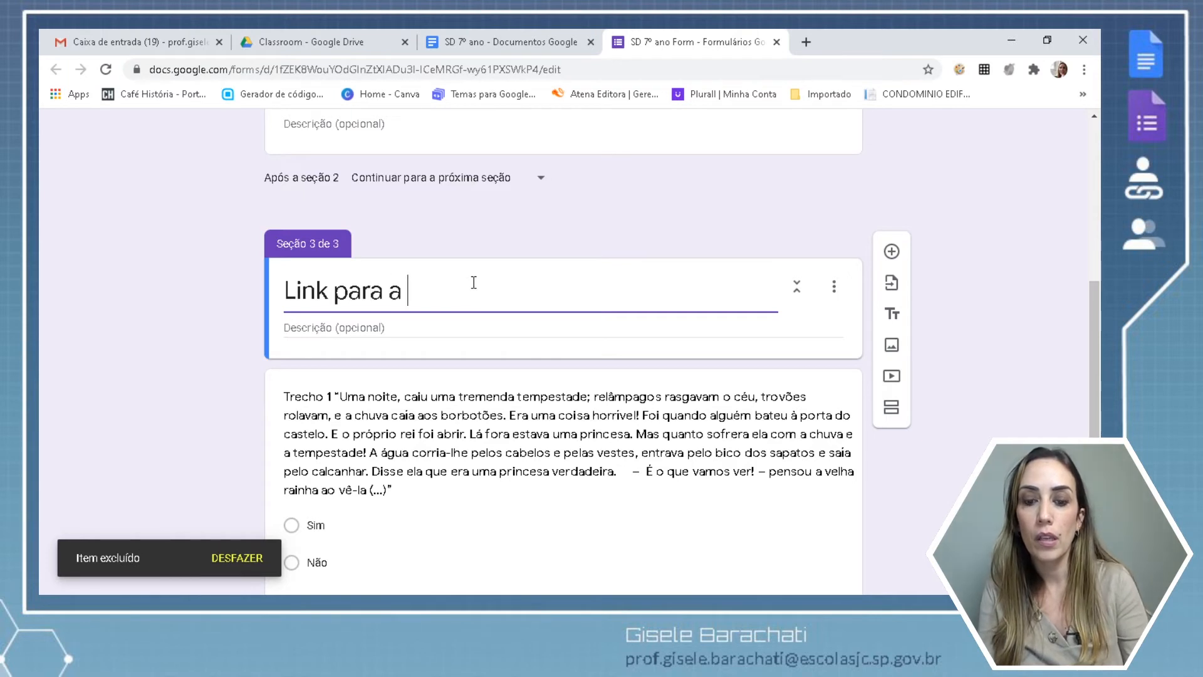
{"action": "type", "text": "produ"}
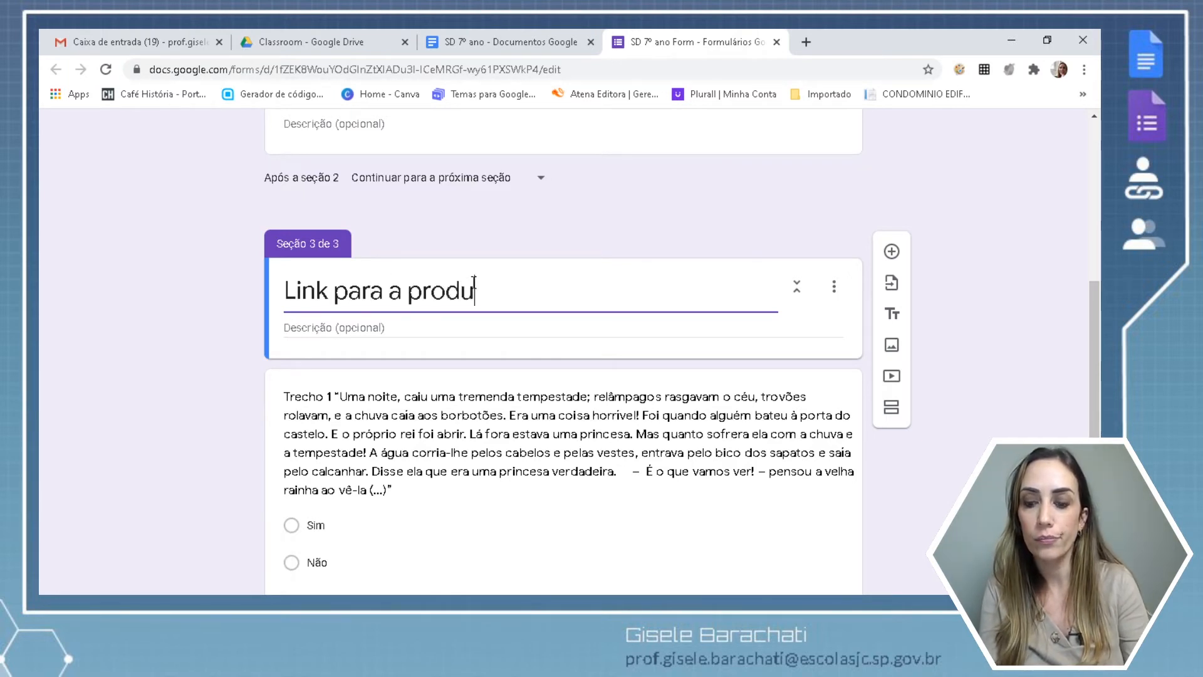
{"action": "type", "text": "ção de texto"}
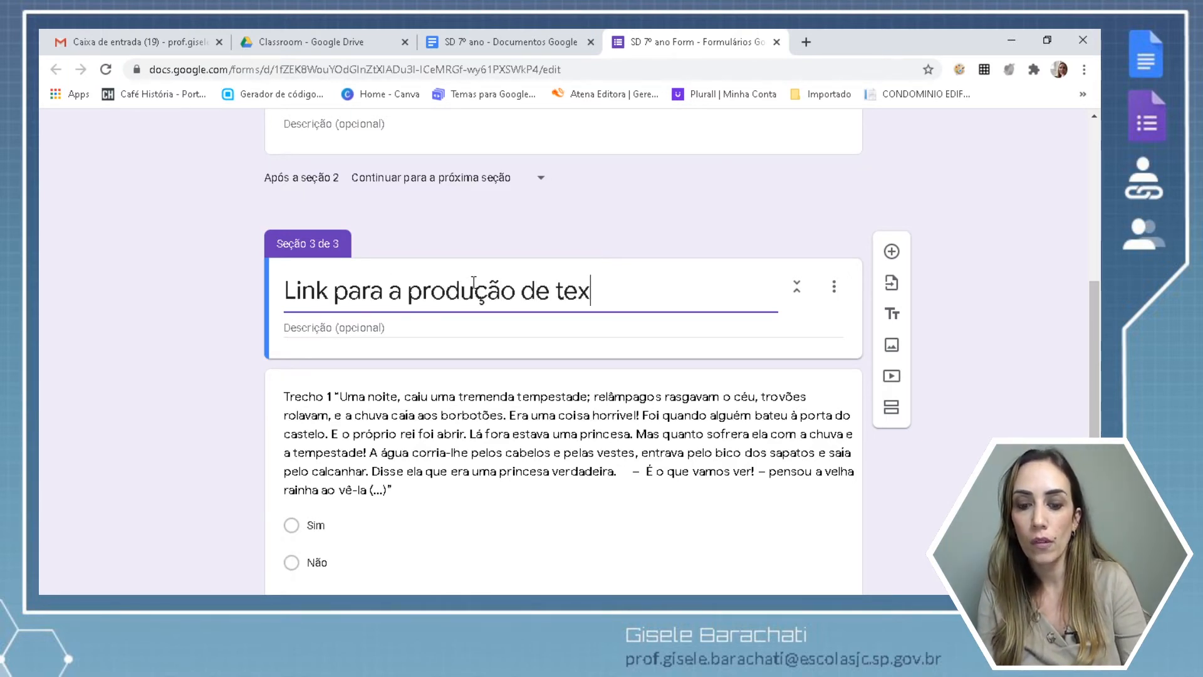
{"action": "left_click", "coordinate": [461, 43]}
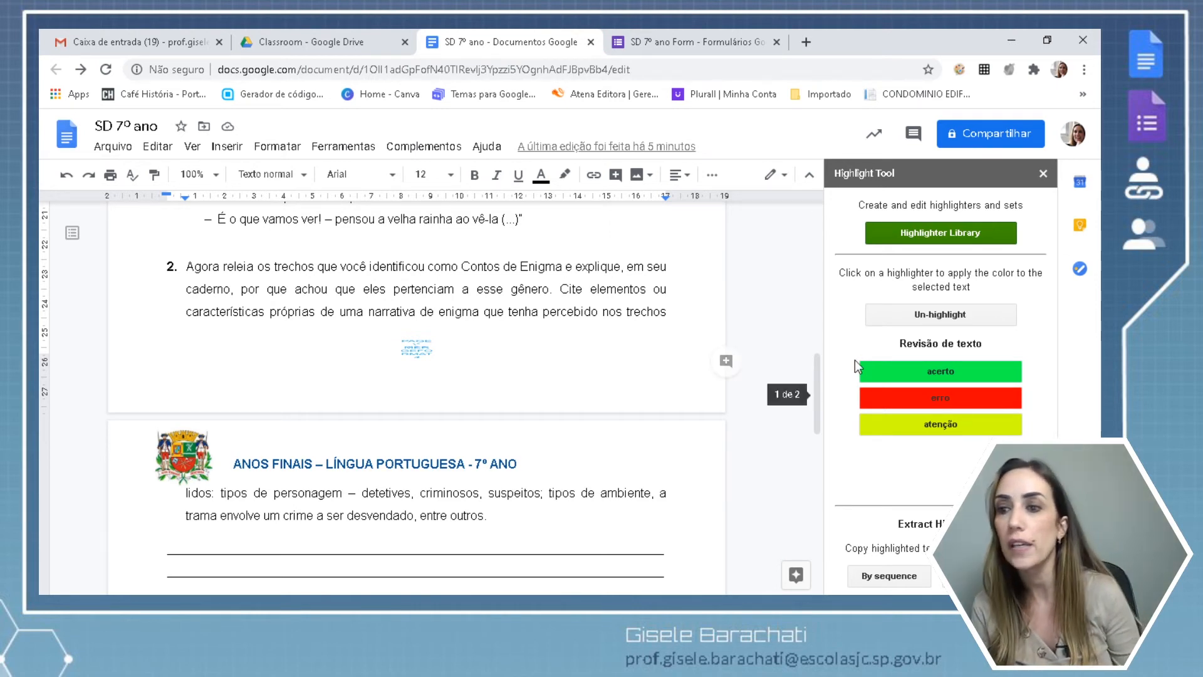
Mark 'identificou como Contos' acerto (green), 'próprias de uma narrativa' erro (red), 'Cite elementos' atenção (yellow).
{"action": "left_click_drag", "start_coordinate": [370, 268], "coordinate": [501, 267]}
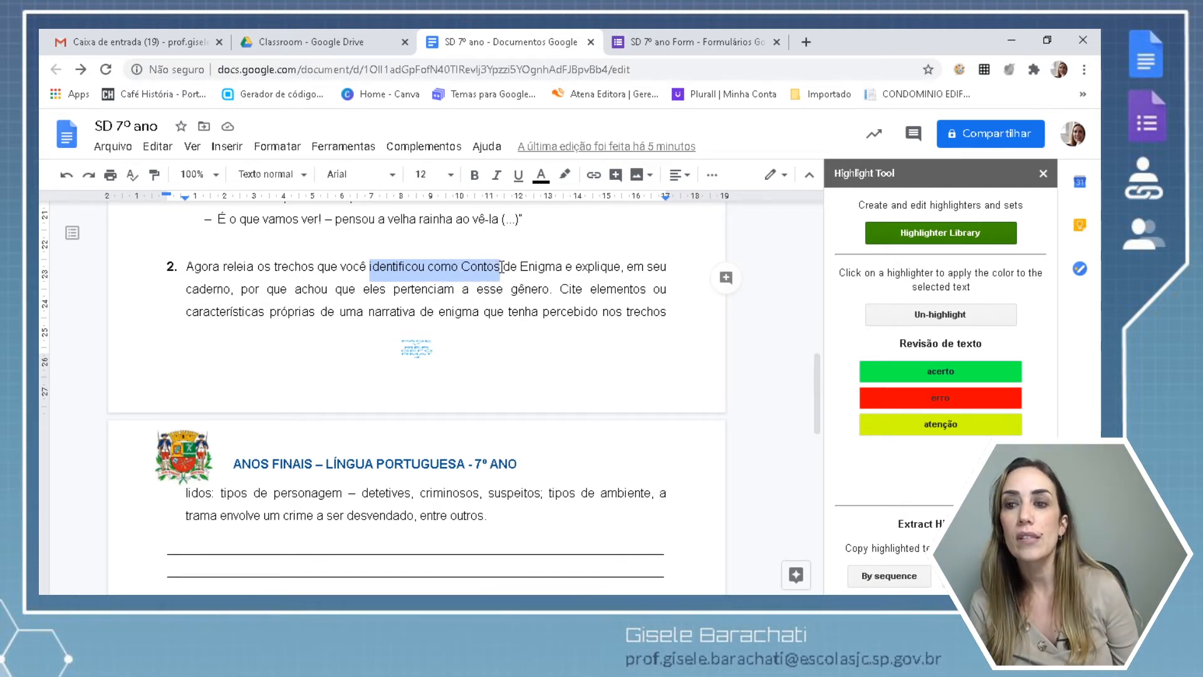
{"action": "left_click", "coordinate": [880, 376]}
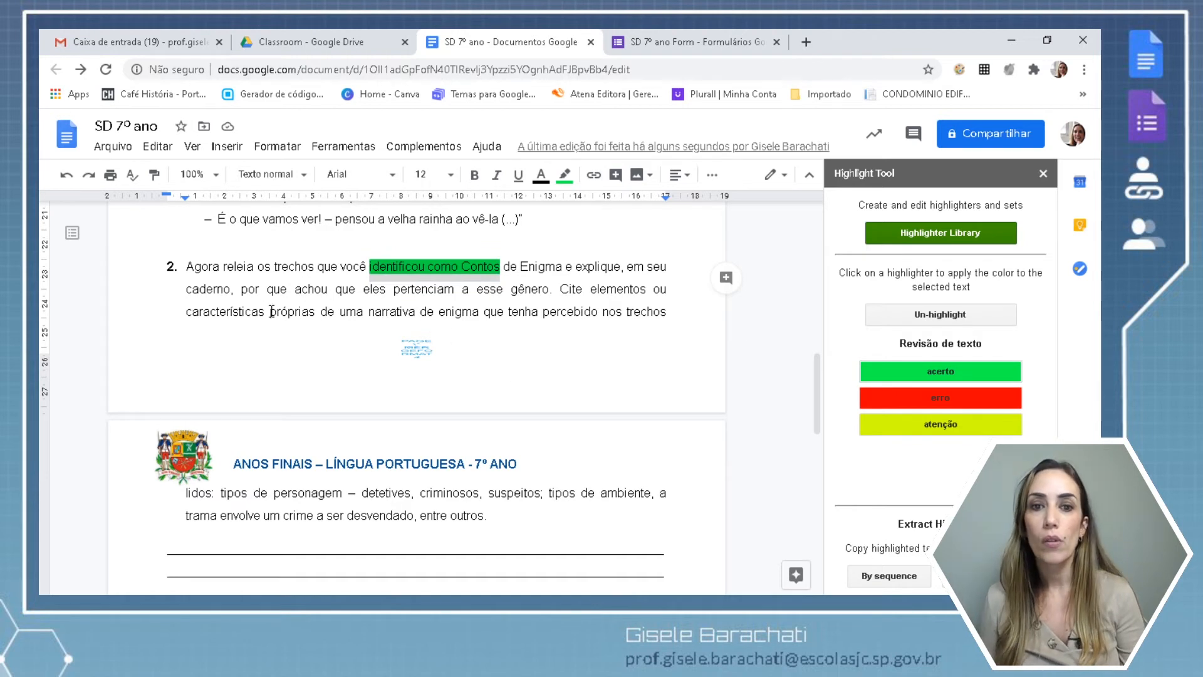
{"action": "left_click_drag", "start_coordinate": [272, 314], "coordinate": [422, 313]}
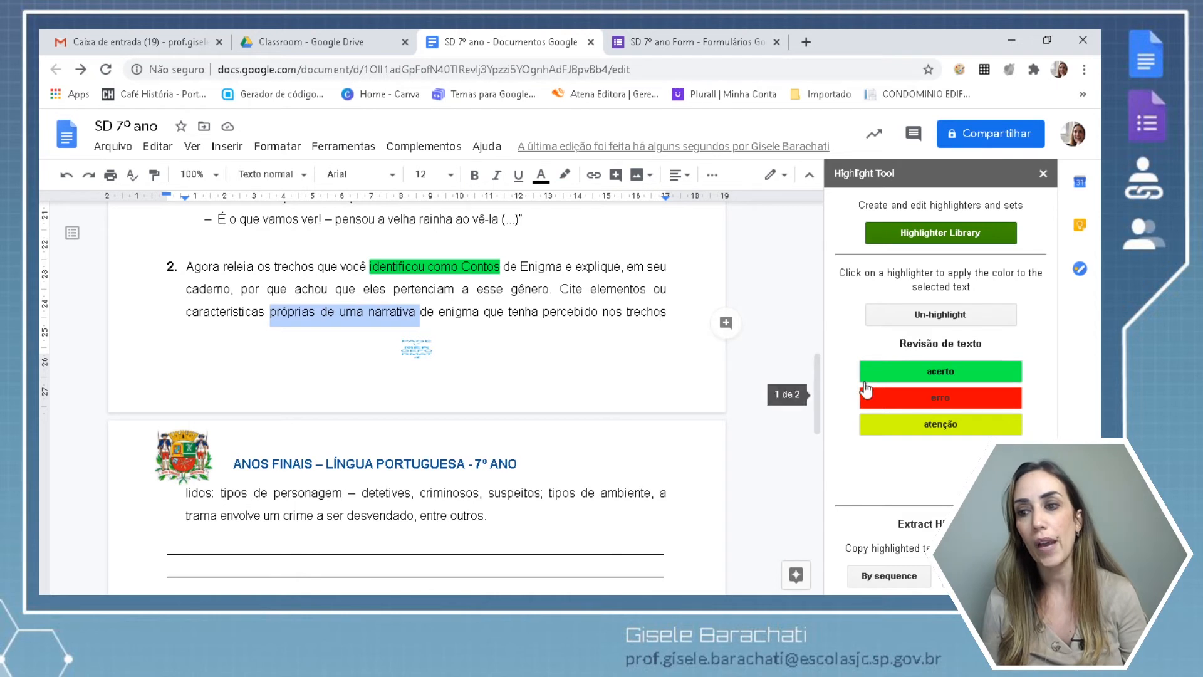
{"action": "left_click", "coordinate": [885, 404]}
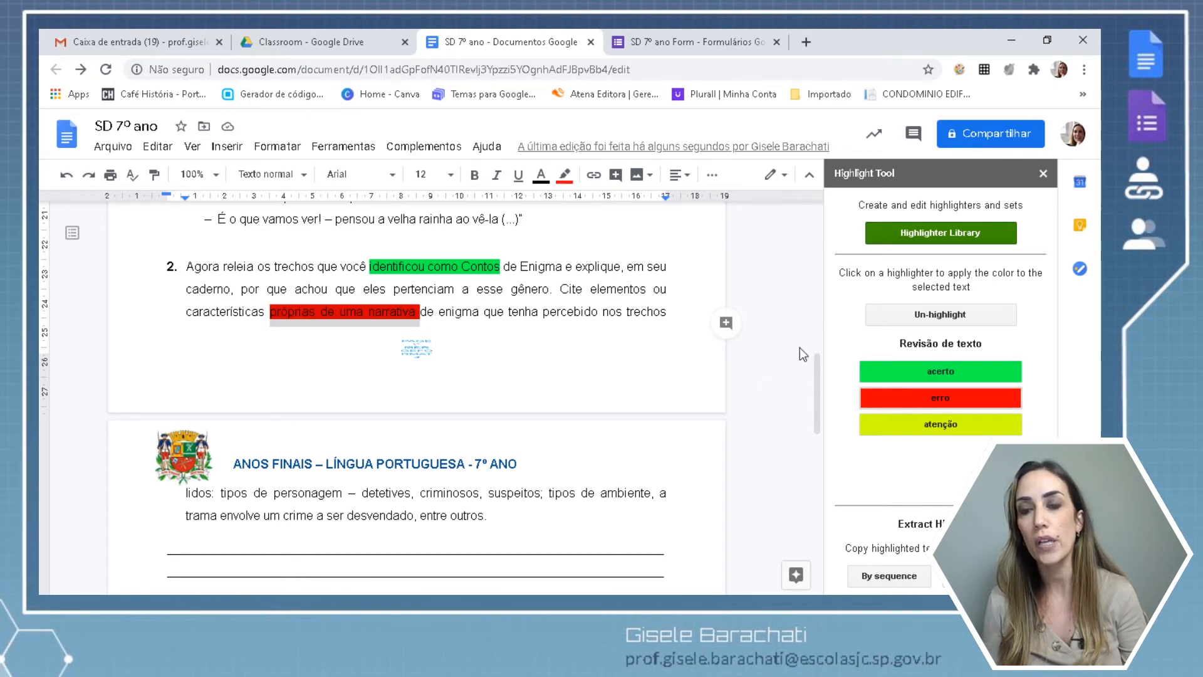
{"action": "left_click_drag", "start_coordinate": [562, 290], "coordinate": [648, 290]}
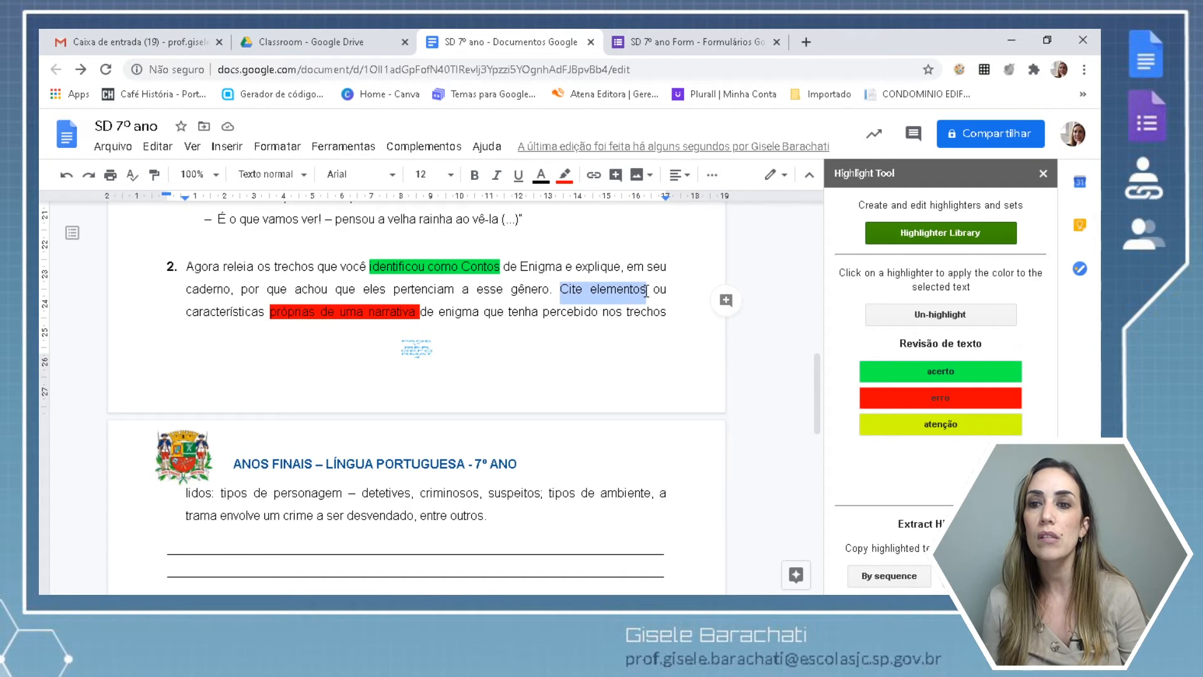
{"action": "left_click", "coordinate": [890, 423]}
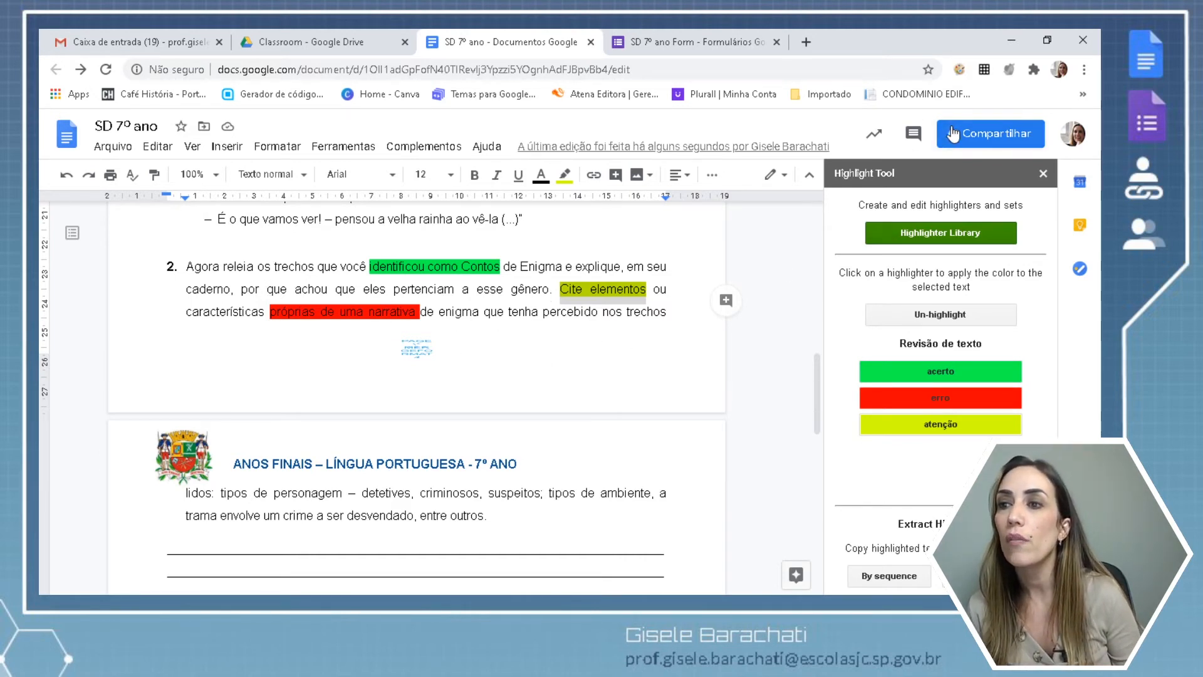
Change the document's general access to Qualquer pessoa com o link.
{"action": "left_click", "coordinate": [973, 139]}
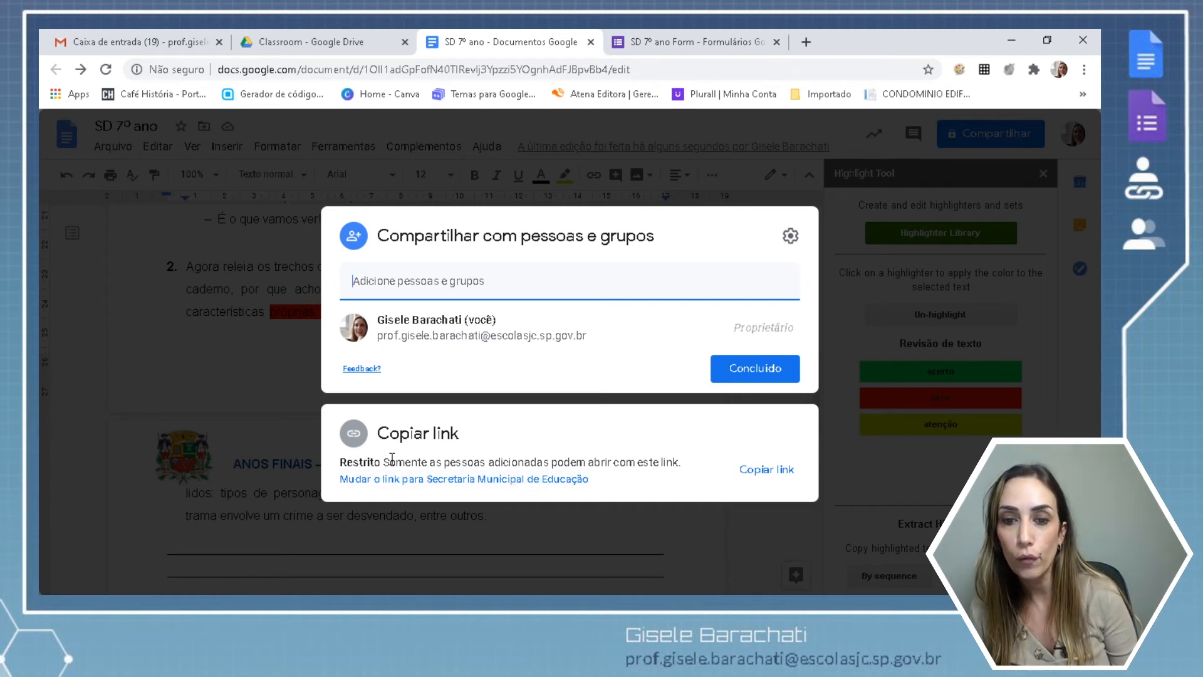
{"action": "left_click", "coordinate": [392, 479]}
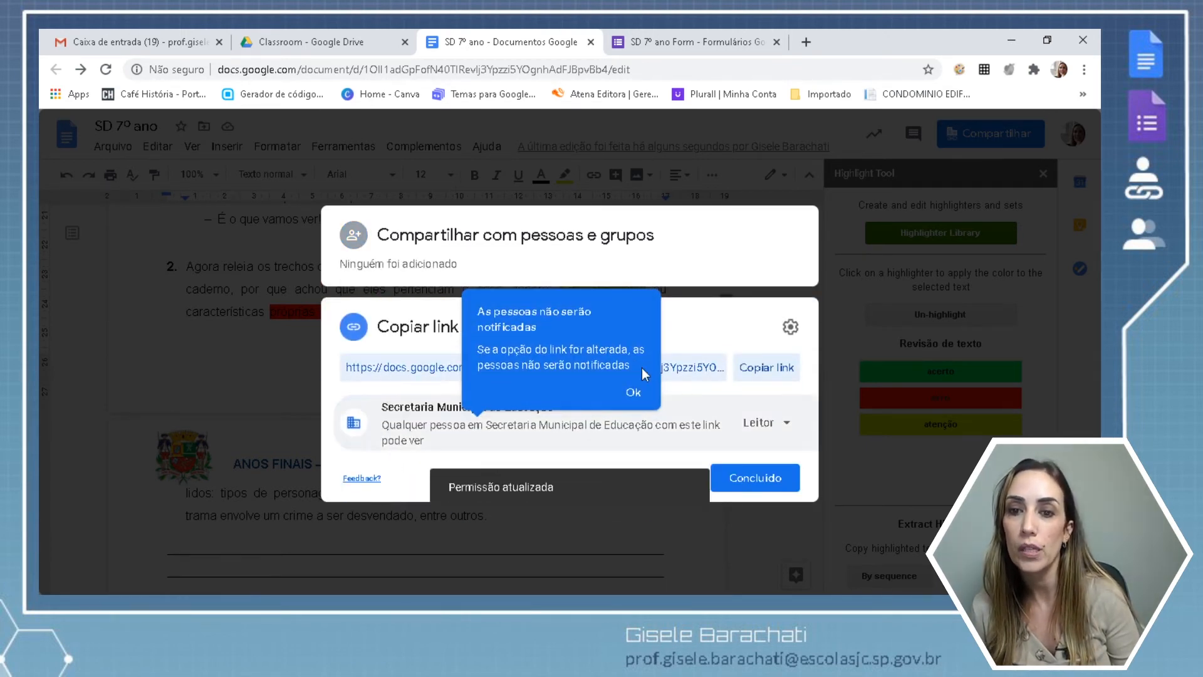
{"action": "left_click", "coordinate": [634, 392]}
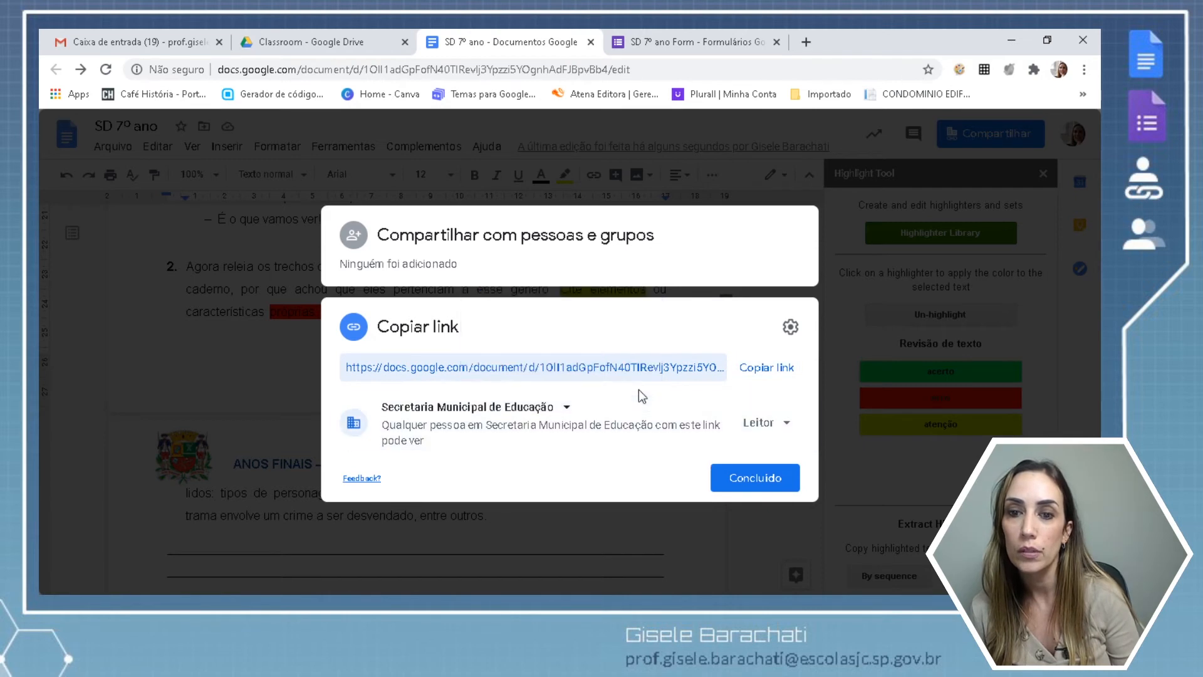
{"action": "left_click", "coordinate": [567, 408]}
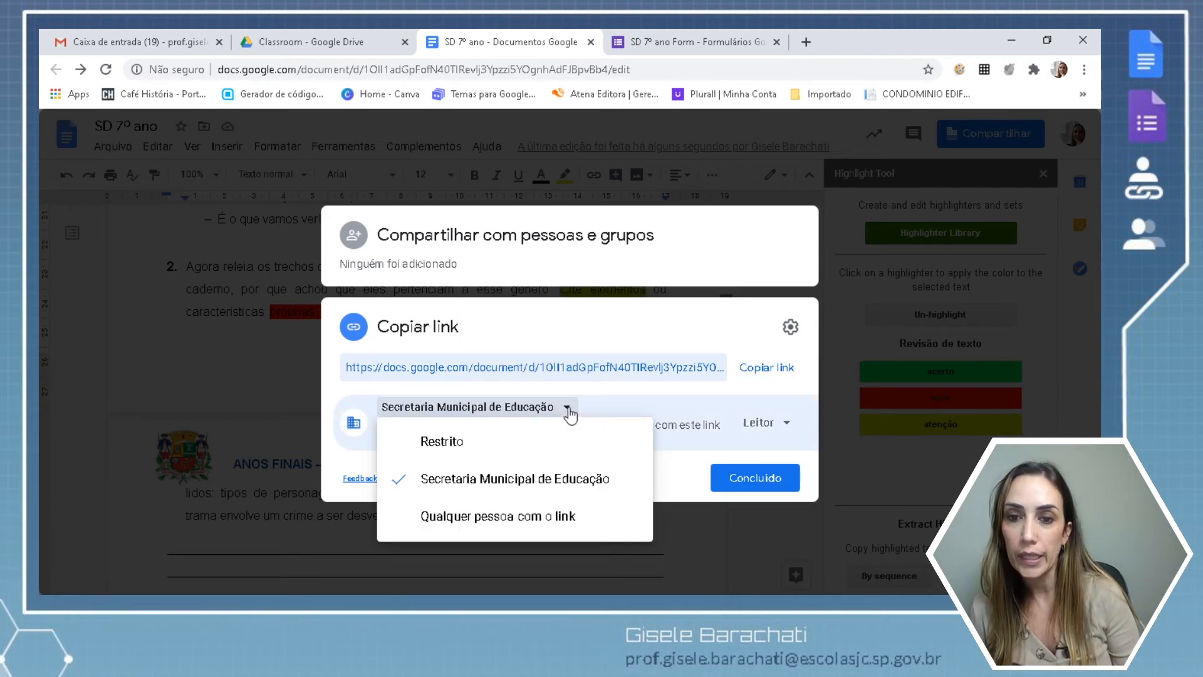
{"action": "left_click", "coordinate": [520, 516]}
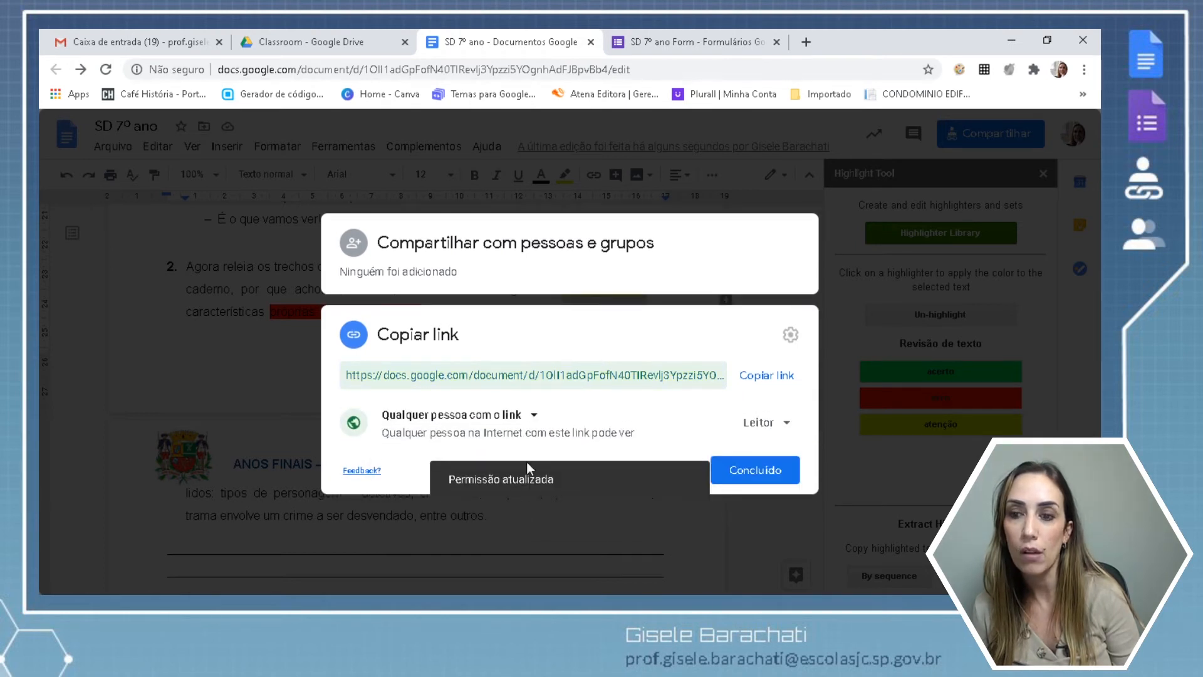
Keep the link permission at Leitor (view-only) and copy the link.
{"action": "left_click", "coordinate": [788, 426]}
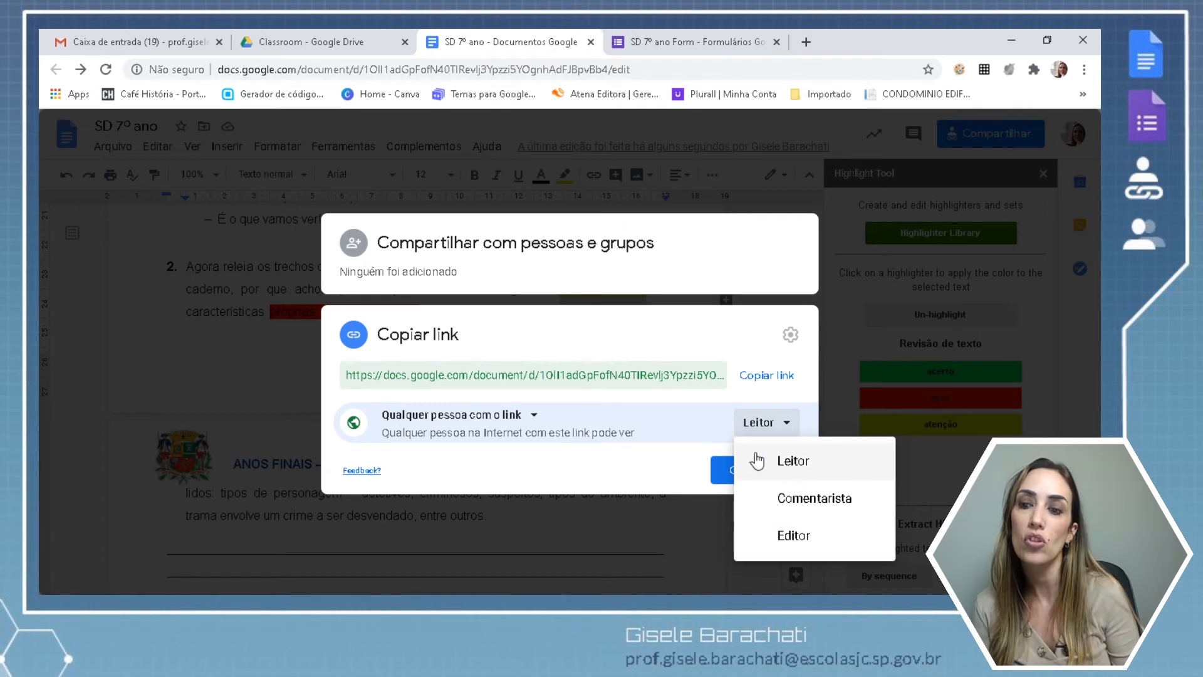
{"action": "left_click", "coordinate": [672, 471]}
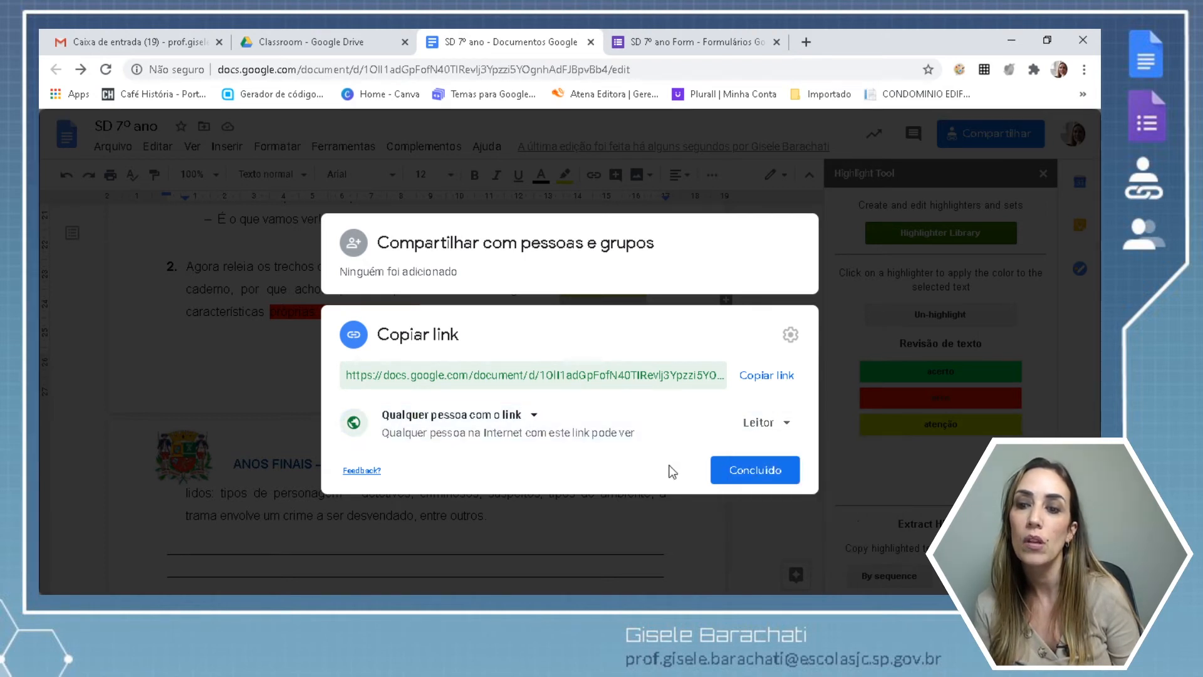
{"action": "left_click", "coordinate": [762, 379]}
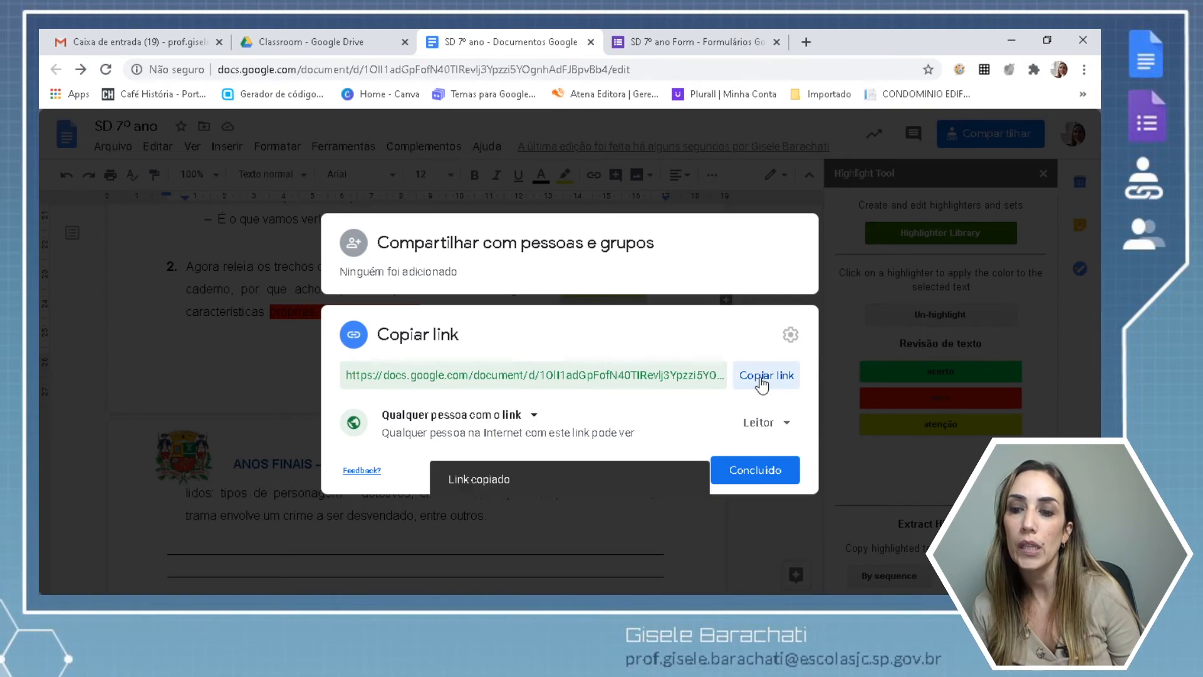
Paste the copied document link into section 3's description in the SD 7º ano Form.
{"action": "left_click", "coordinate": [744, 475]}
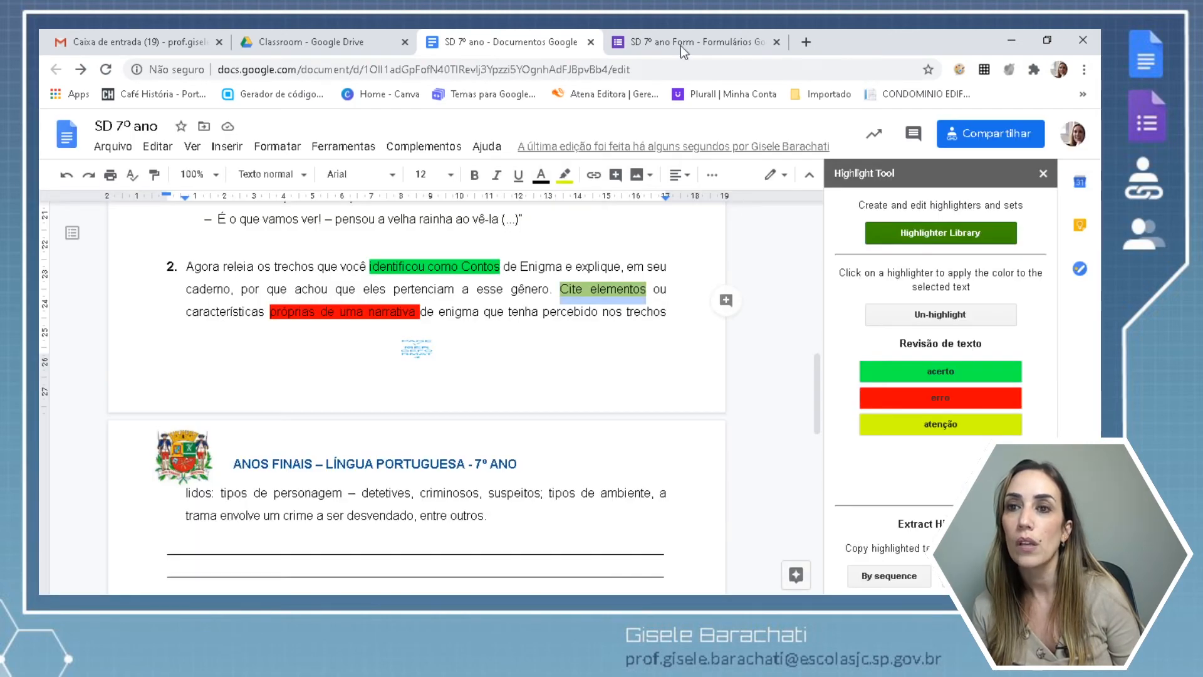
{"action": "left_click", "coordinate": [677, 41]}
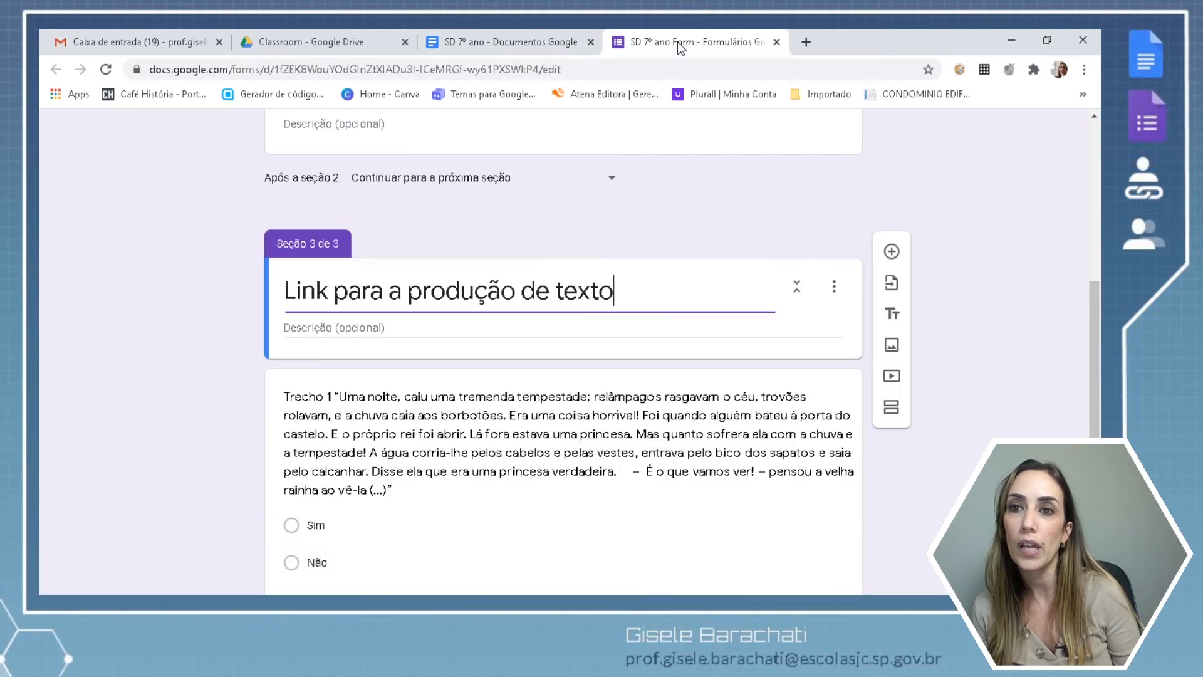
{"action": "left_click", "coordinate": [450, 328]}
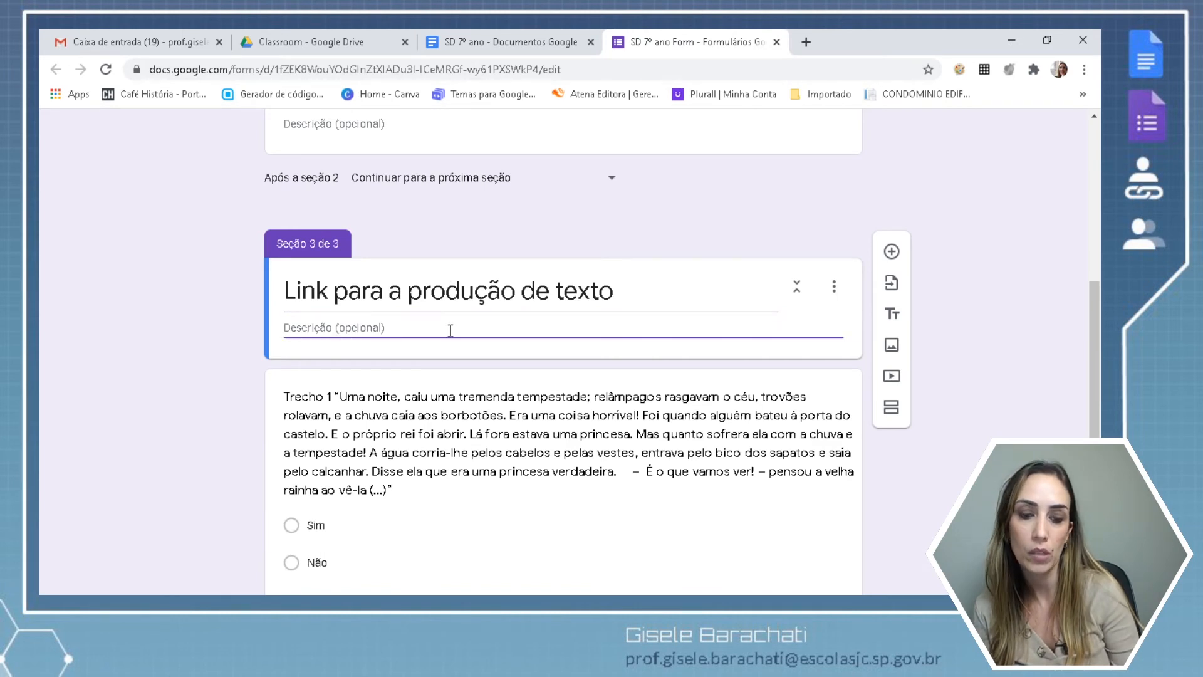
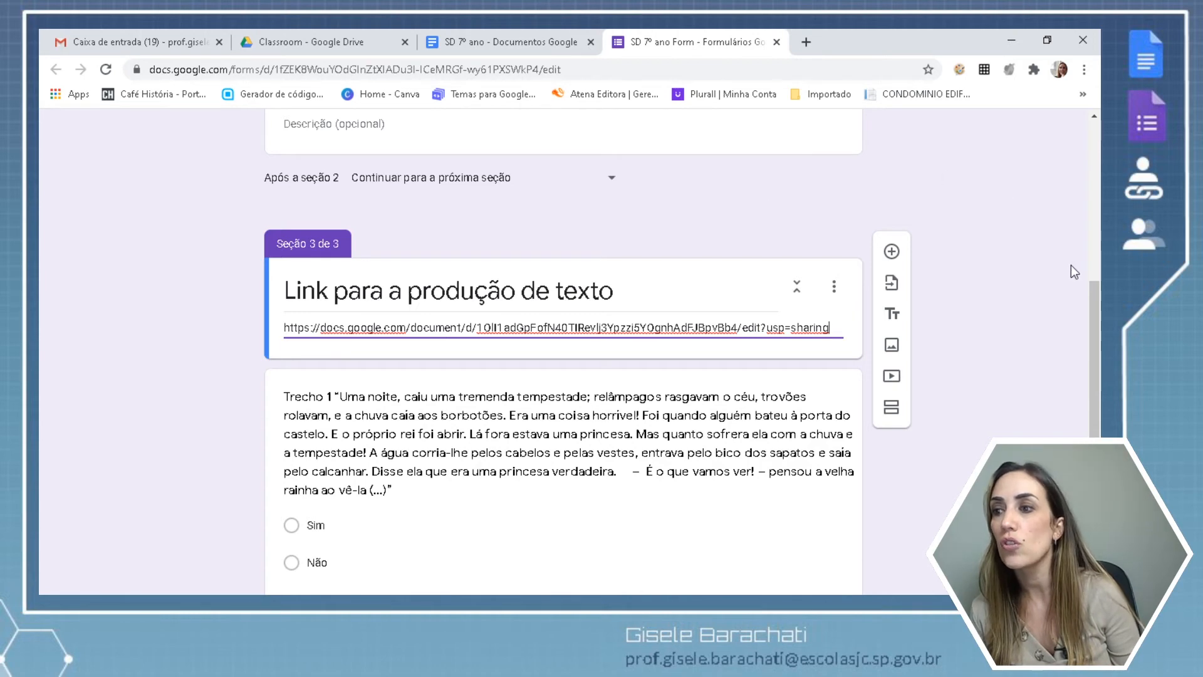
{"action": "left_click_drag", "start_coordinate": [1094, 289], "coordinate": [1095, 115]}
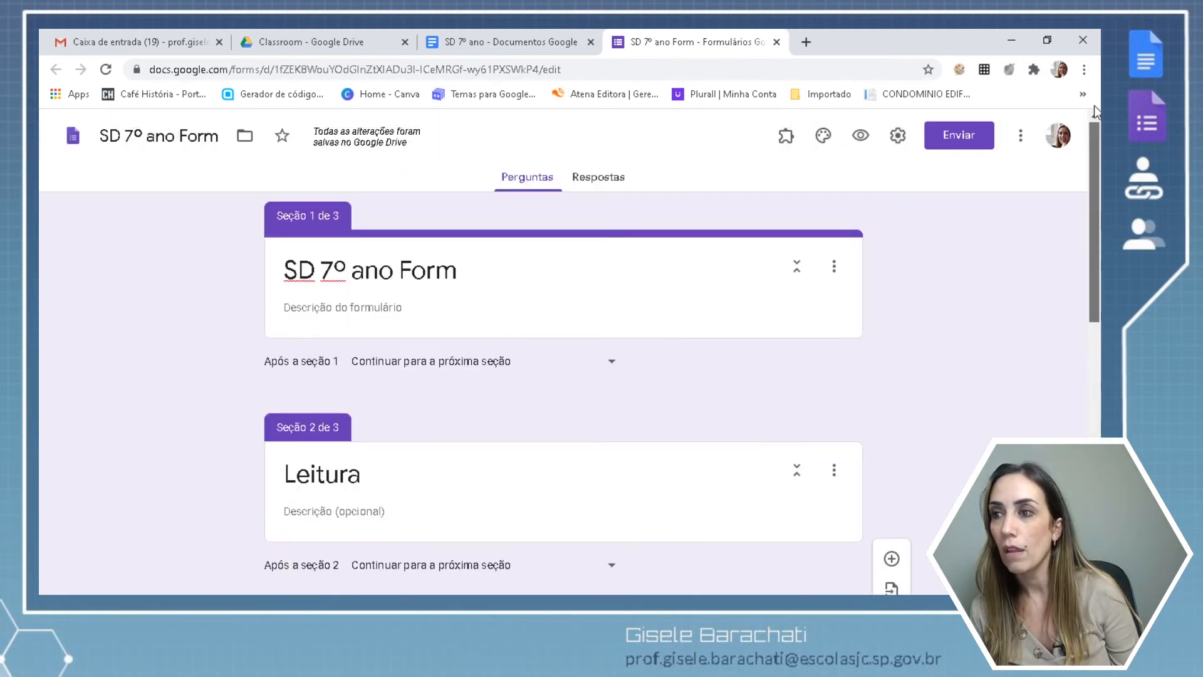
Preview the form through the Leitura section and open the document link in section 3.
{"action": "left_click", "coordinate": [860, 136]}
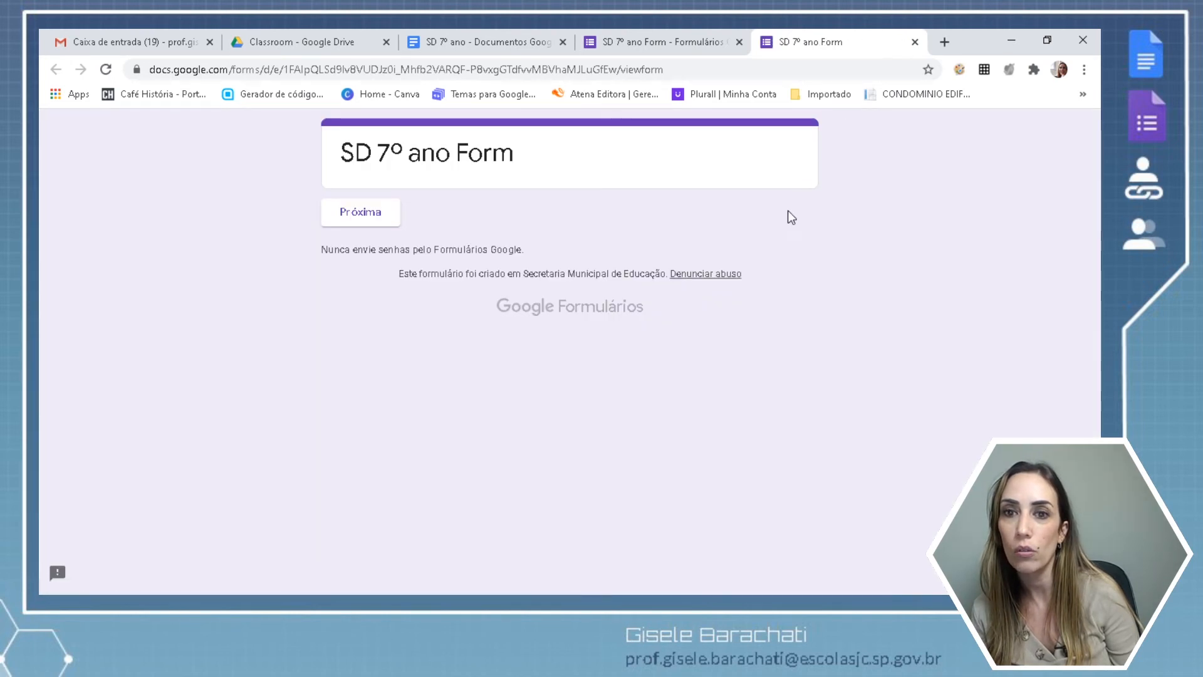
{"action": "left_click", "coordinate": [388, 212]}
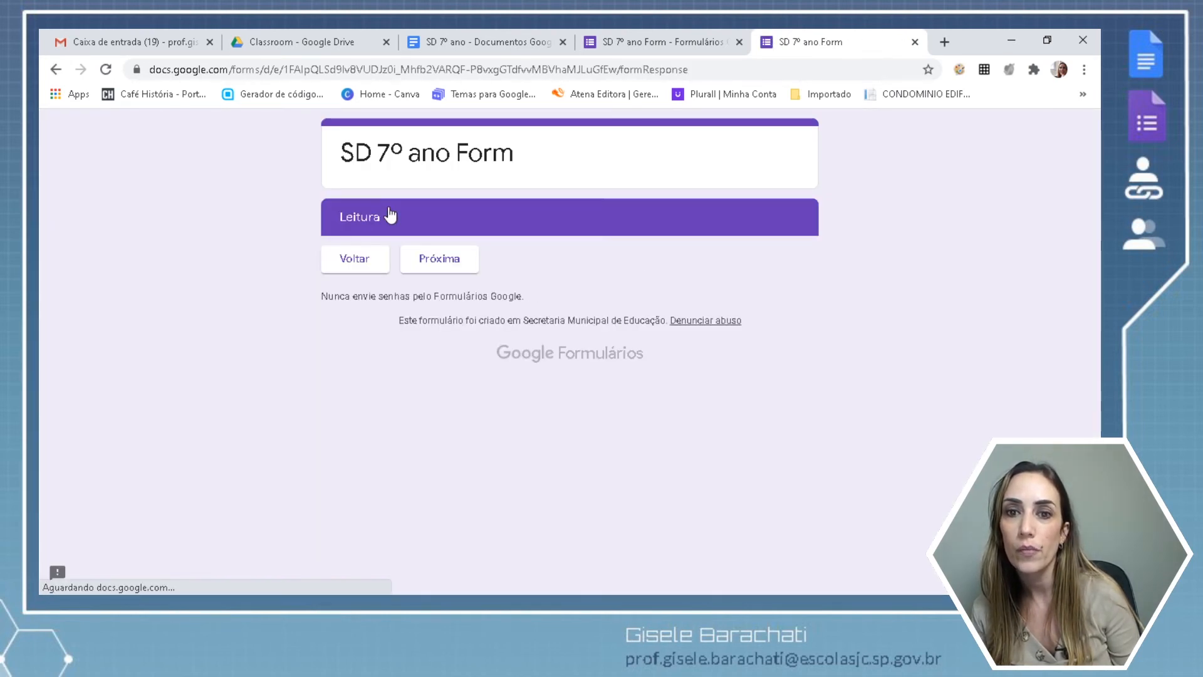
{"action": "left_click", "coordinate": [432, 265]}
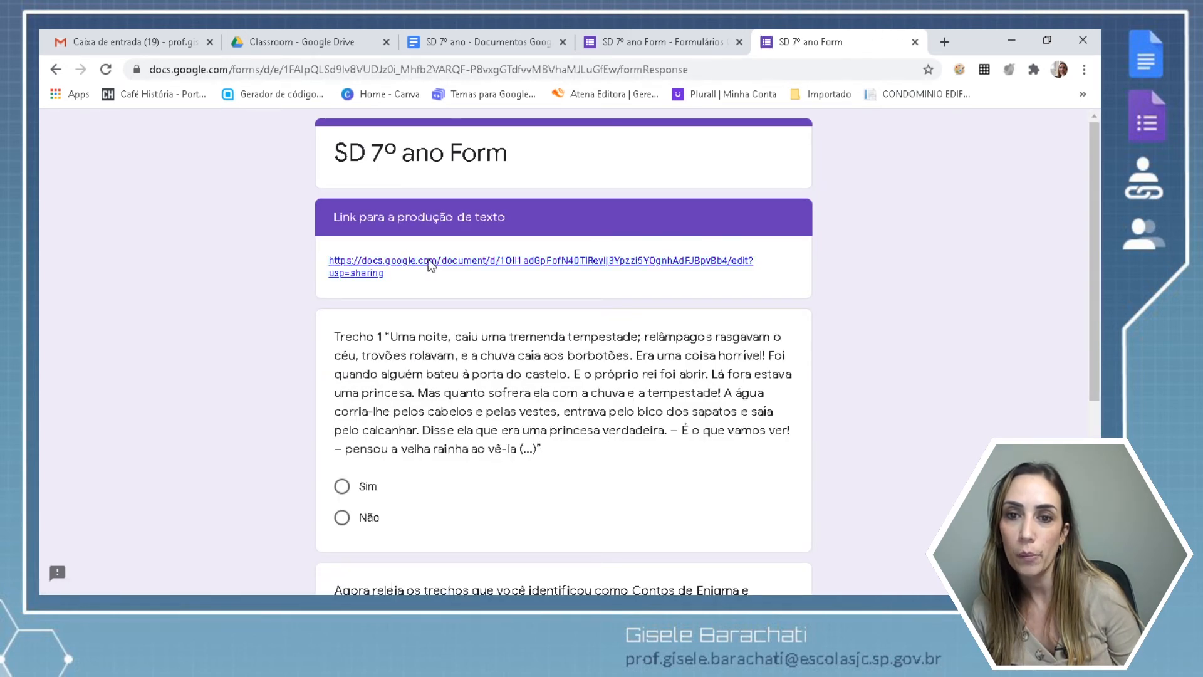
{"action": "left_click", "coordinate": [430, 262]}
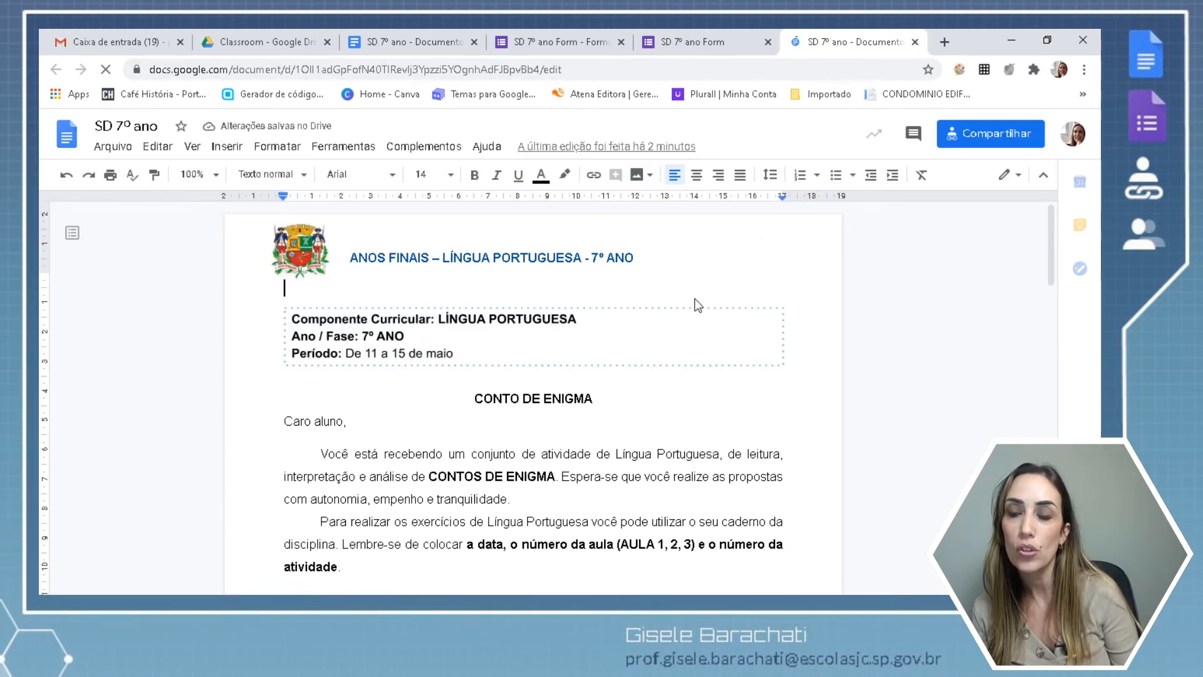
Close the opened document, the form editor and the form preview tabs.
{"action": "left_click", "coordinate": [915, 42]}
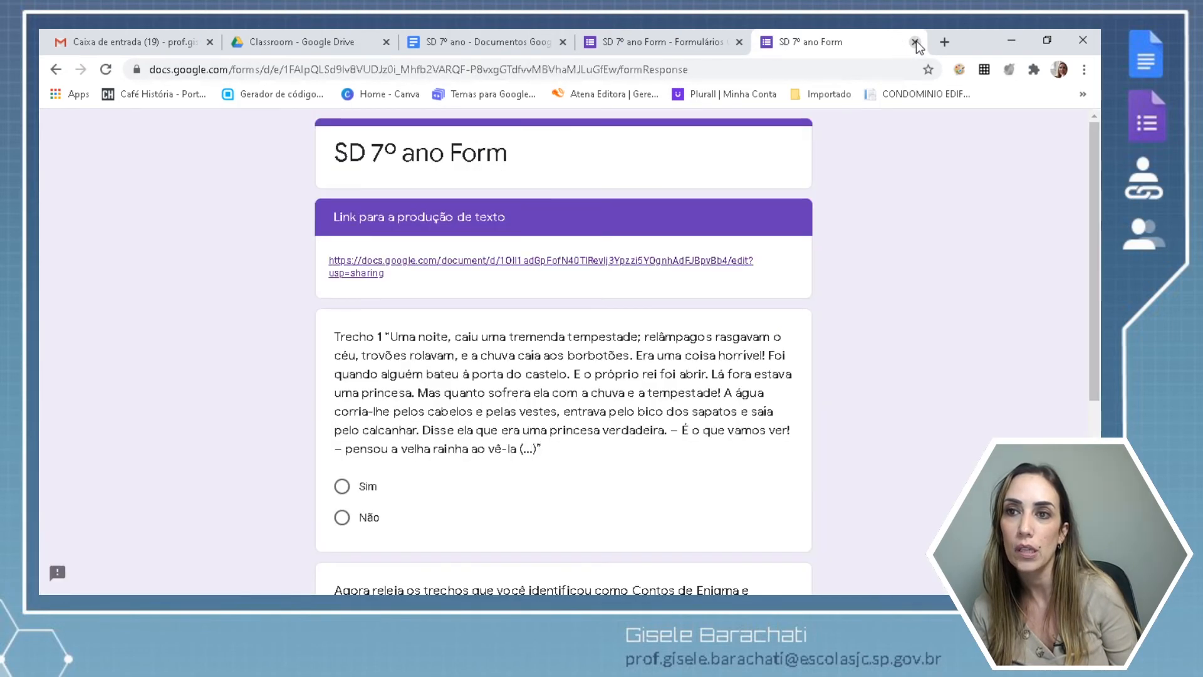
{"action": "left_click", "coordinate": [740, 41]}
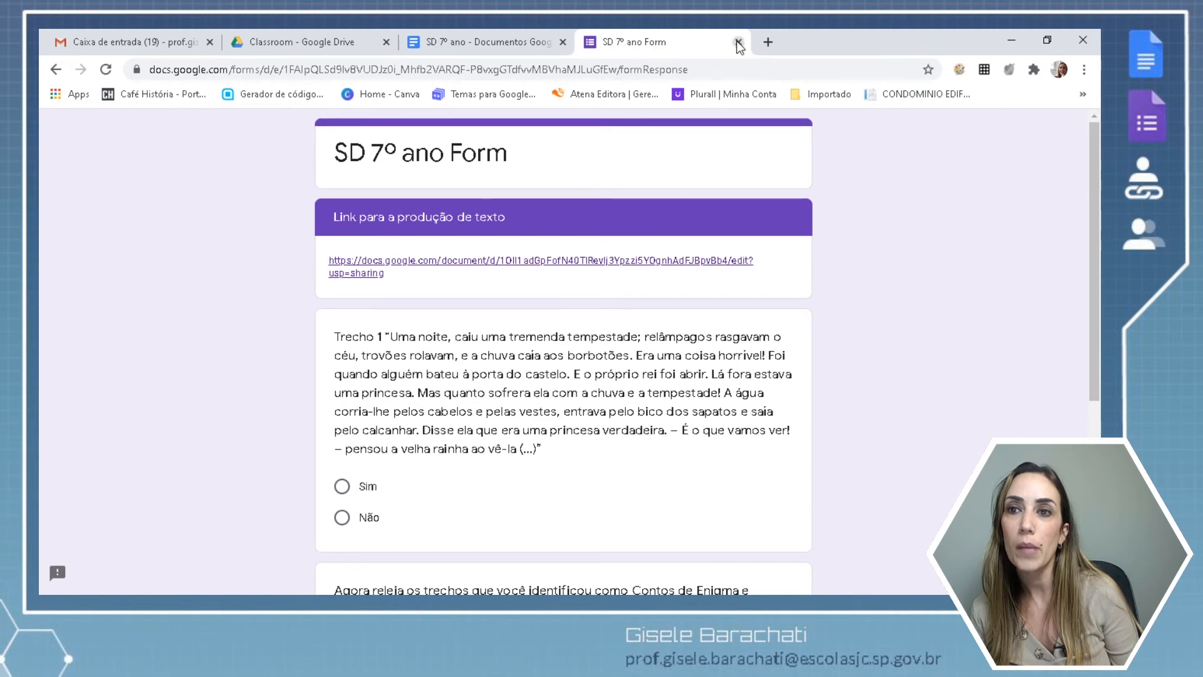
{"action": "left_click", "coordinate": [739, 42]}
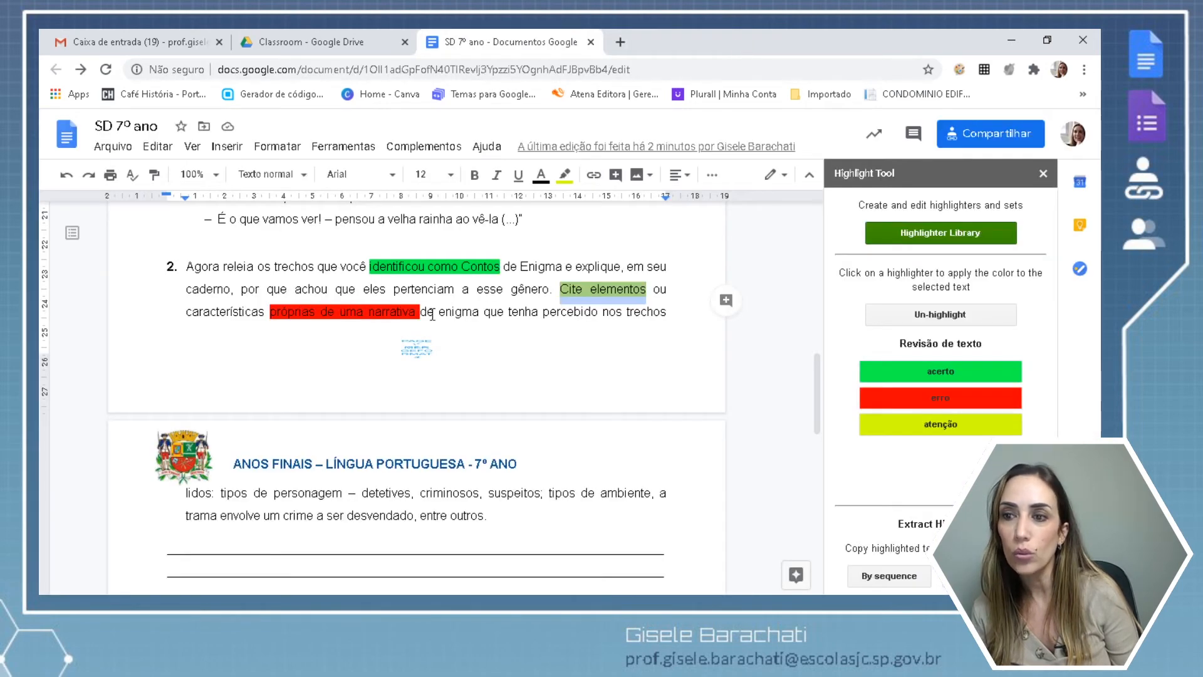
Add a pink (255/0/174) highlighter labelled 'criatividade' to the Revisão de texto set and save it.
{"action": "left_click", "coordinate": [967, 240]}
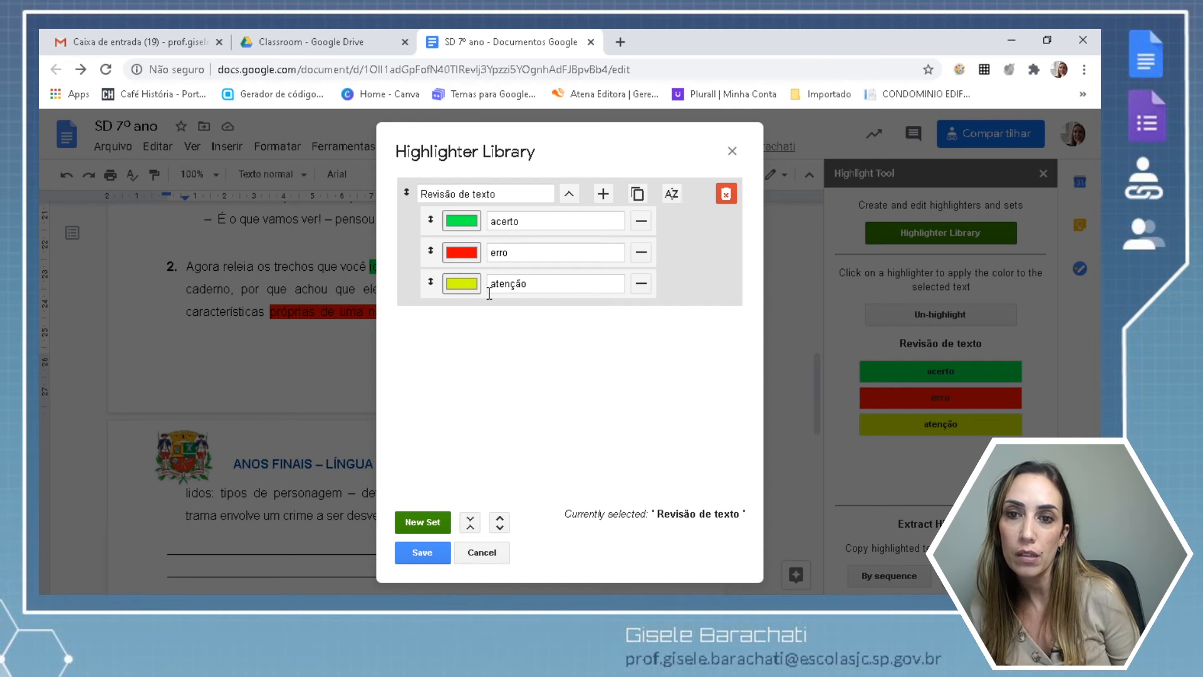
{"action": "left_click", "coordinate": [603, 196]}
{"action": "left_click", "coordinate": [463, 316]}
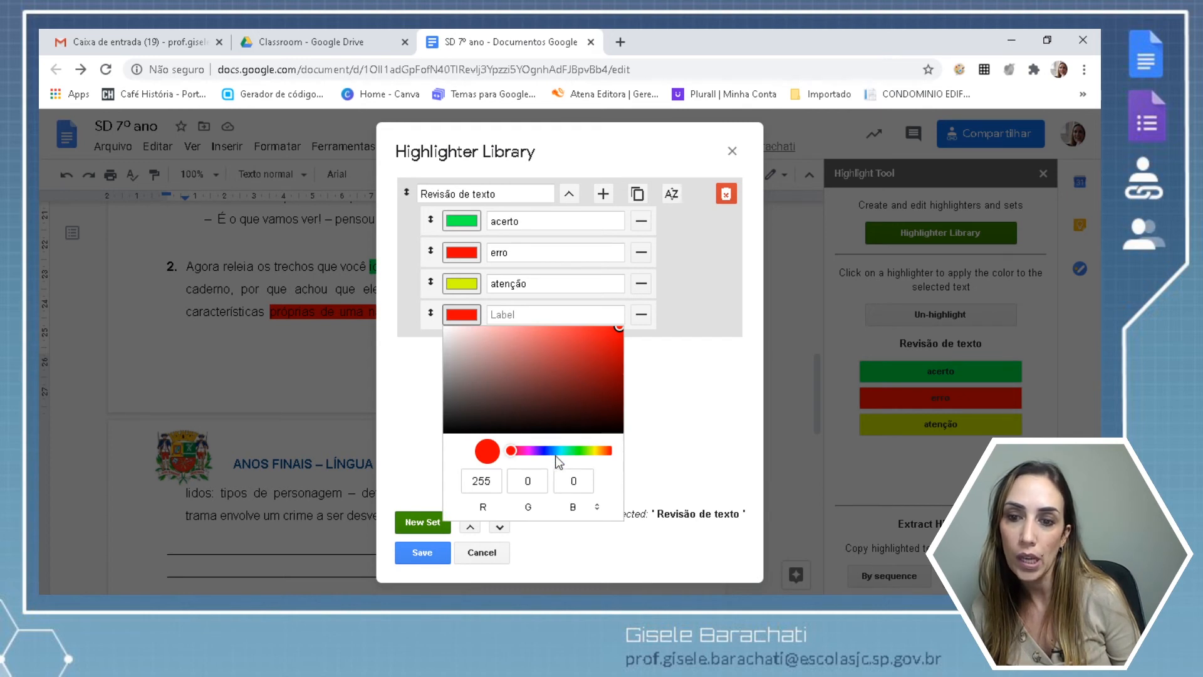
{"action": "left_click", "coordinate": [523, 451]}
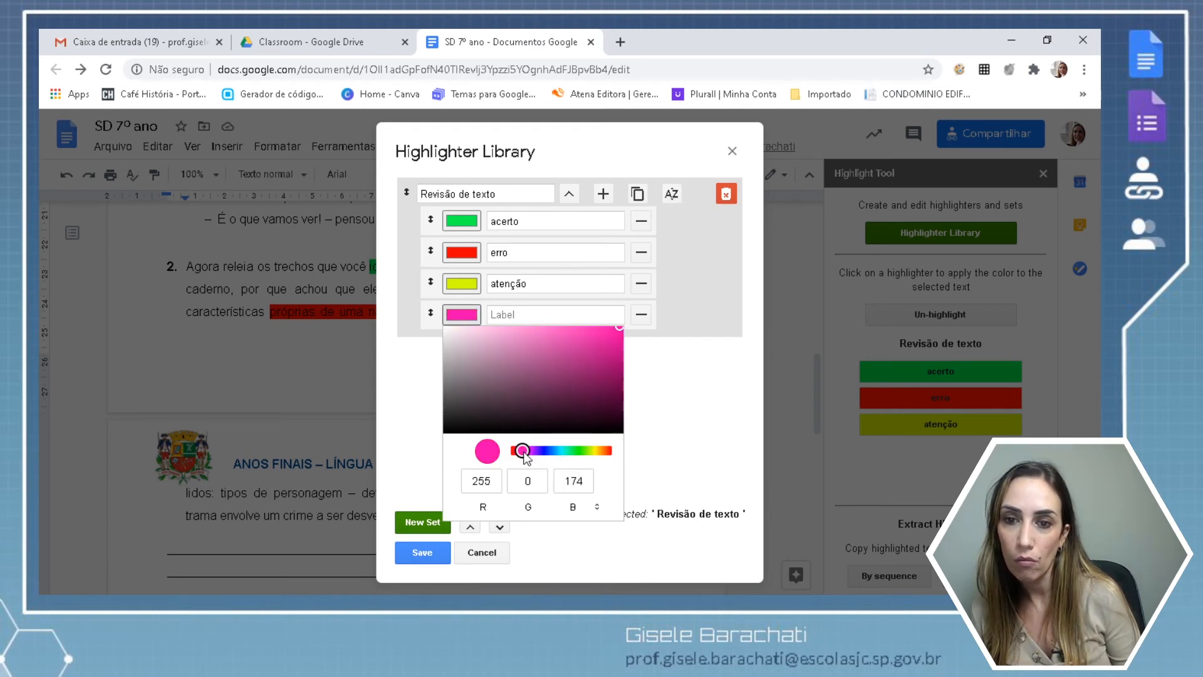
{"action": "left_click", "coordinate": [648, 401]}
{"action": "left_click", "coordinate": [533, 317]}
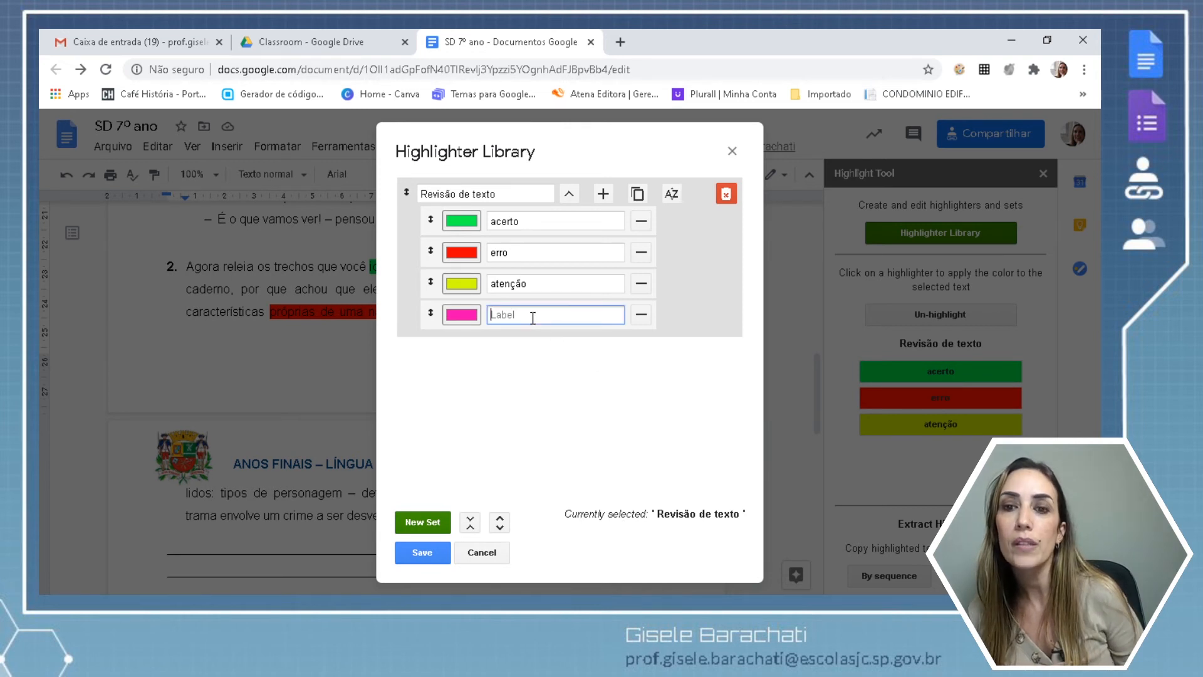
{"action": "type", "text": "criati"}
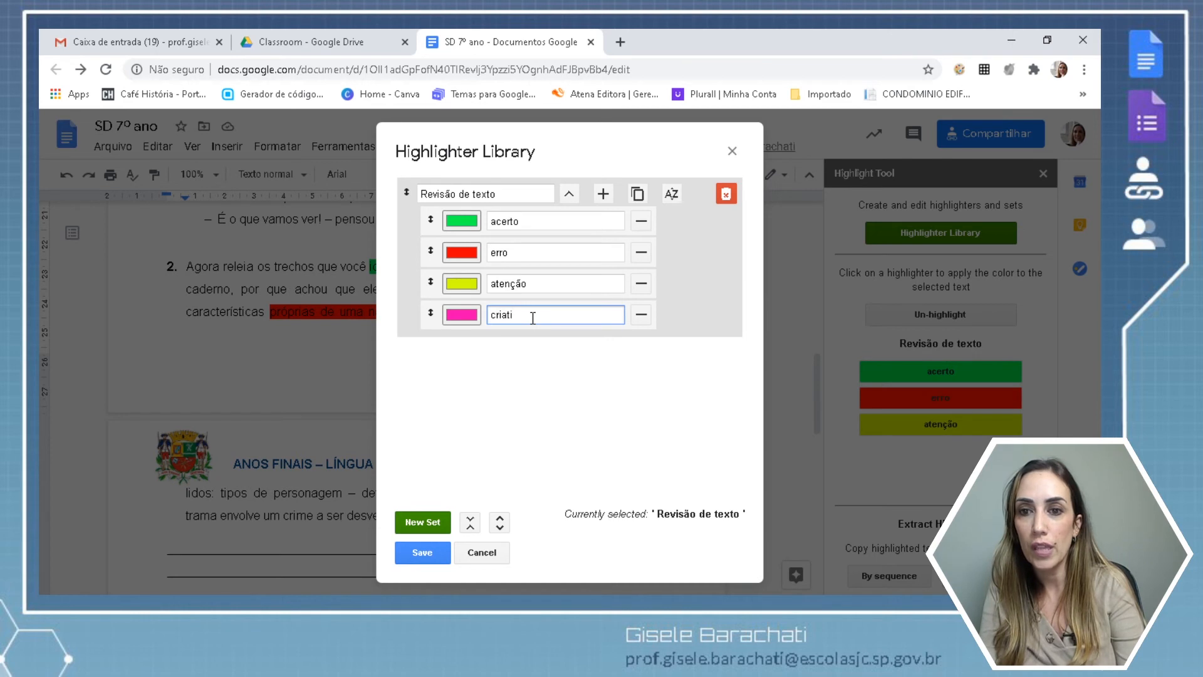
{"action": "type", "text": "vidade"}
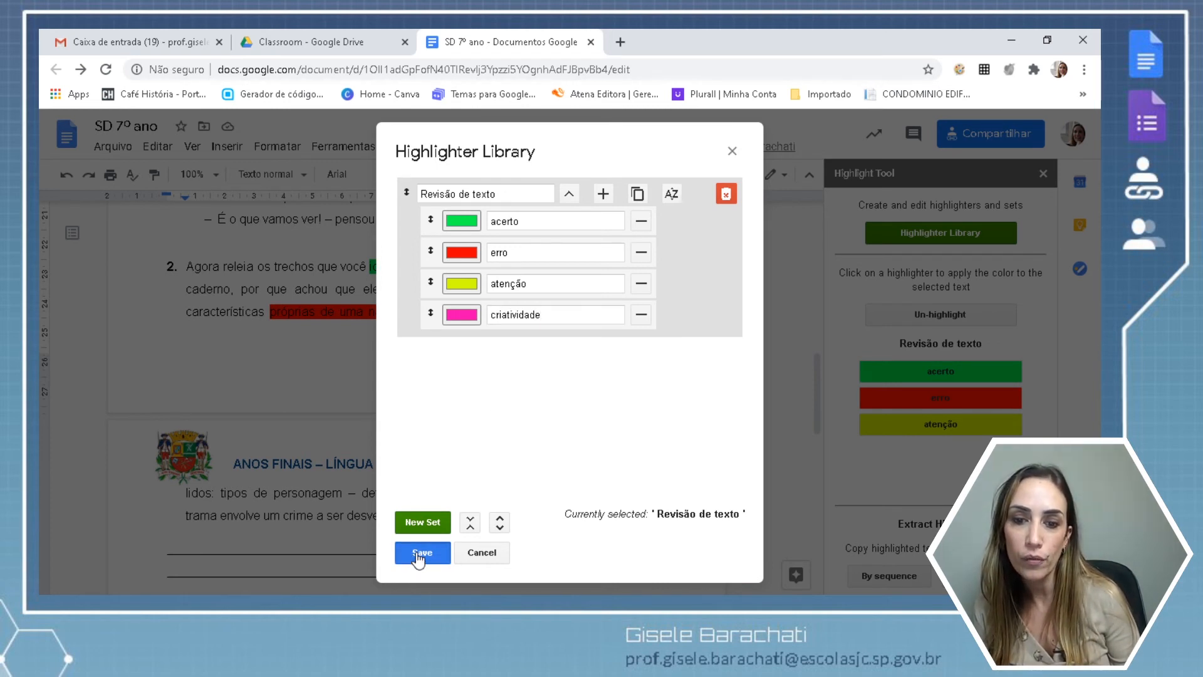
{"action": "left_click", "coordinate": [418, 556]}
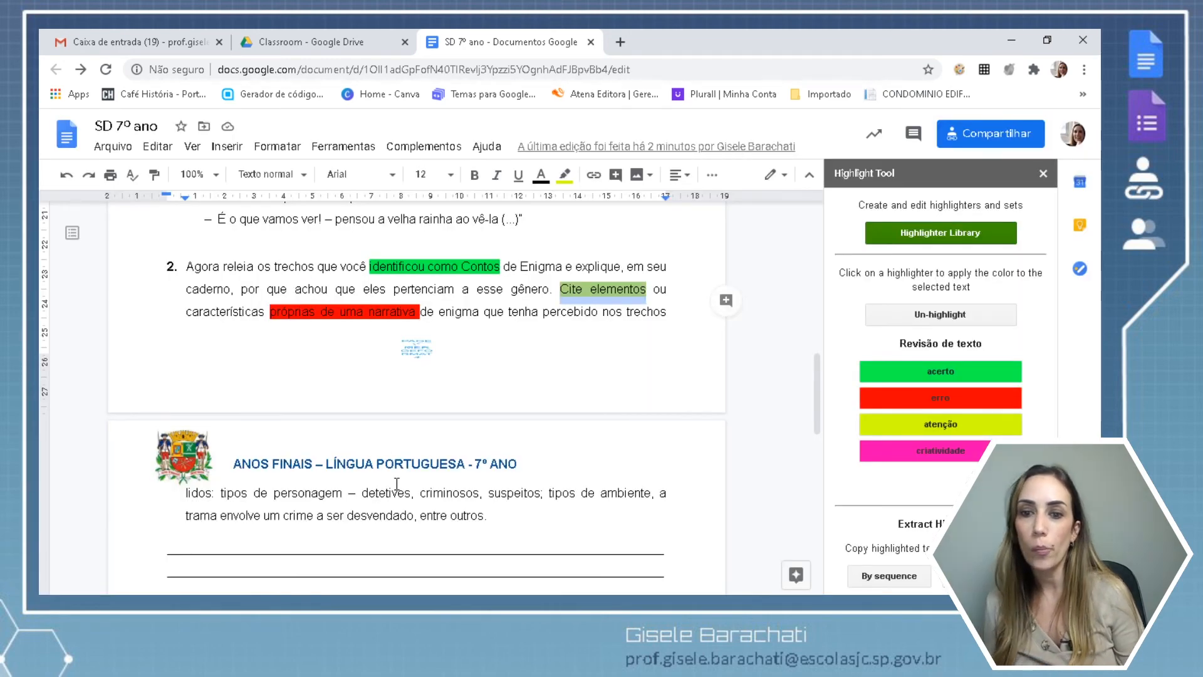
Highlight 'criminosos, suspeitos;' with the pink criatividade highlighter.
{"action": "left_click_drag", "start_coordinate": [421, 494], "coordinate": [545, 496]}
{"action": "left_click", "coordinate": [902, 451]}
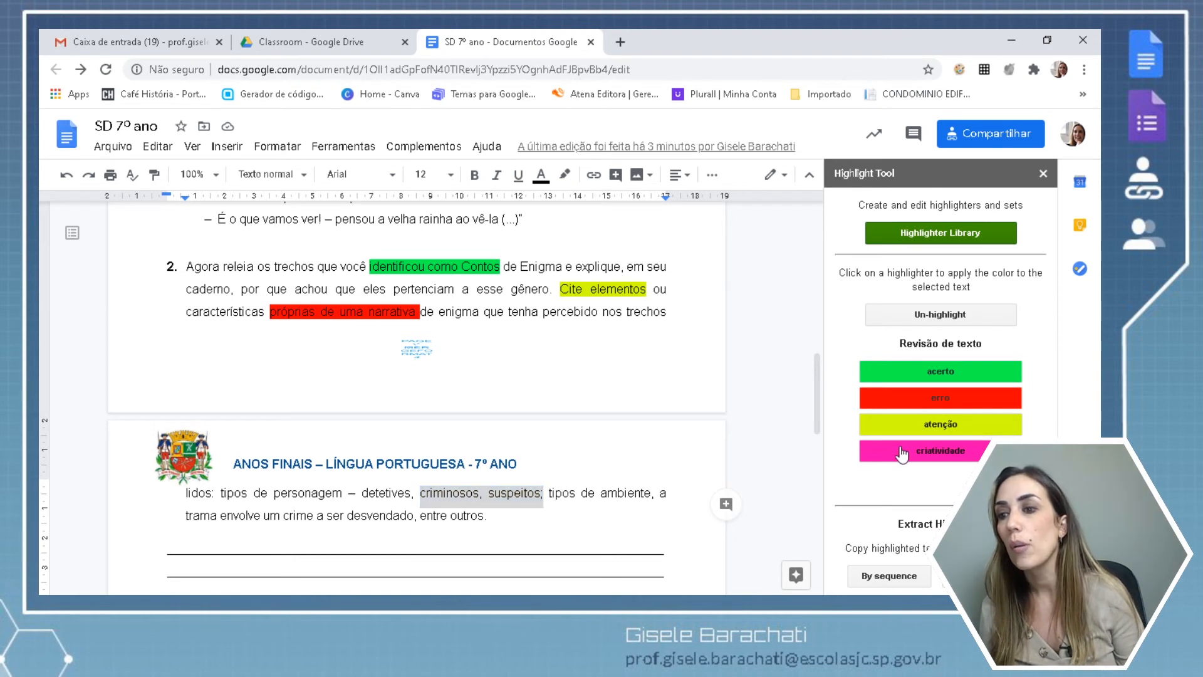
{"action": "left_click", "coordinate": [581, 497]}
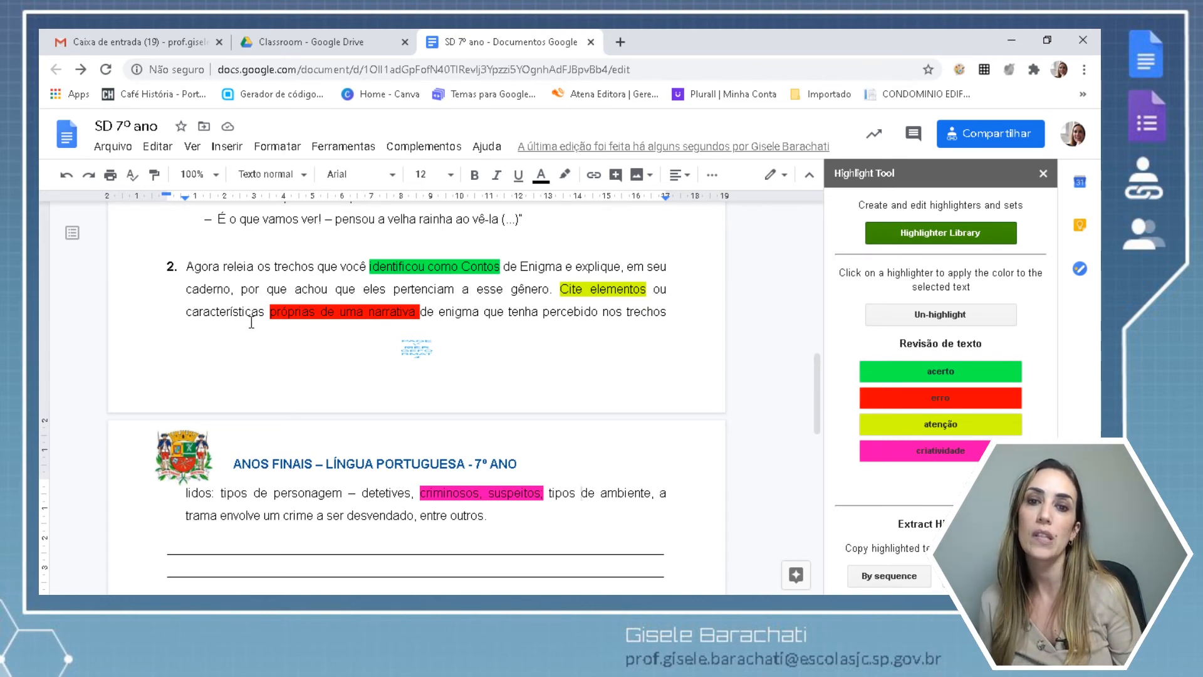
Check the installed add-ons list, then return to item 2's text.
{"action": "left_click", "coordinate": [426, 147]}
{"action": "mouse_move", "coordinate": [429, 241]}
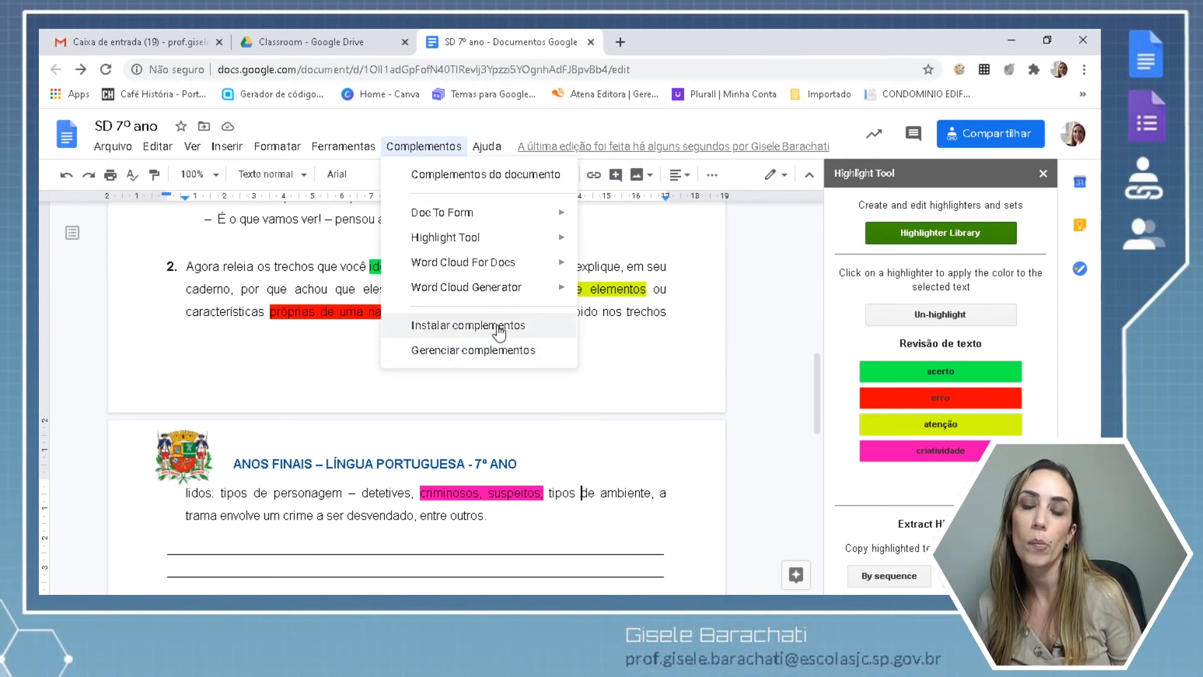
{"action": "left_click", "coordinate": [375, 363]}
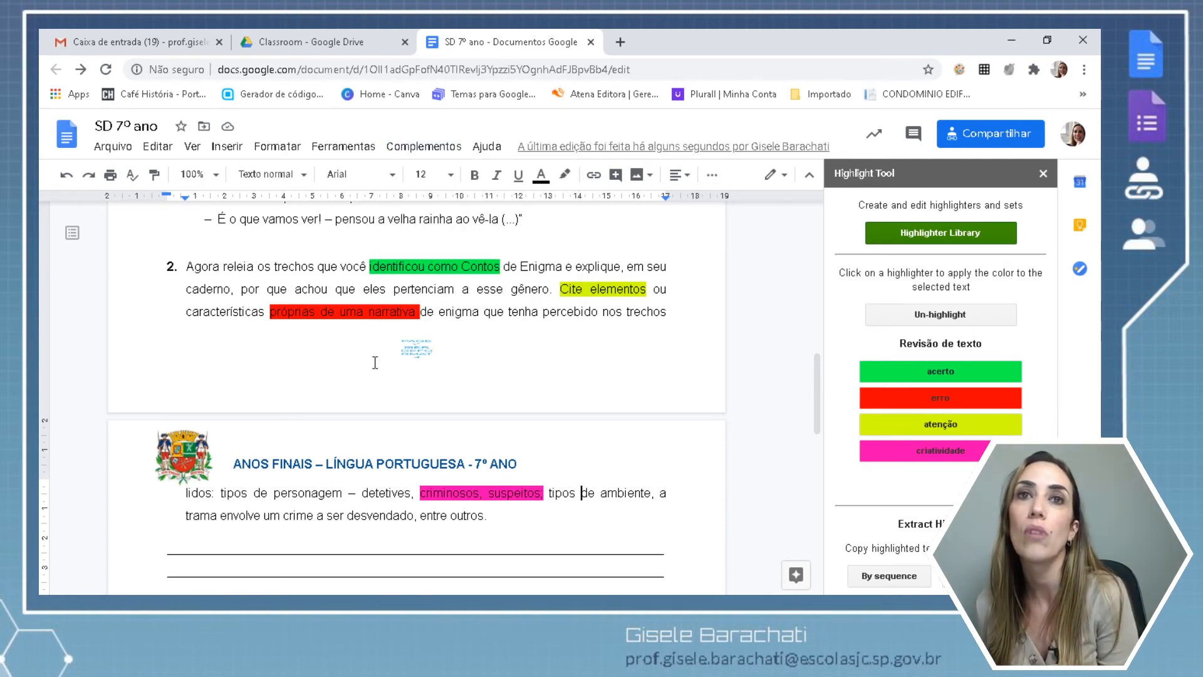
{"action": "left_click", "coordinate": [210, 267]}
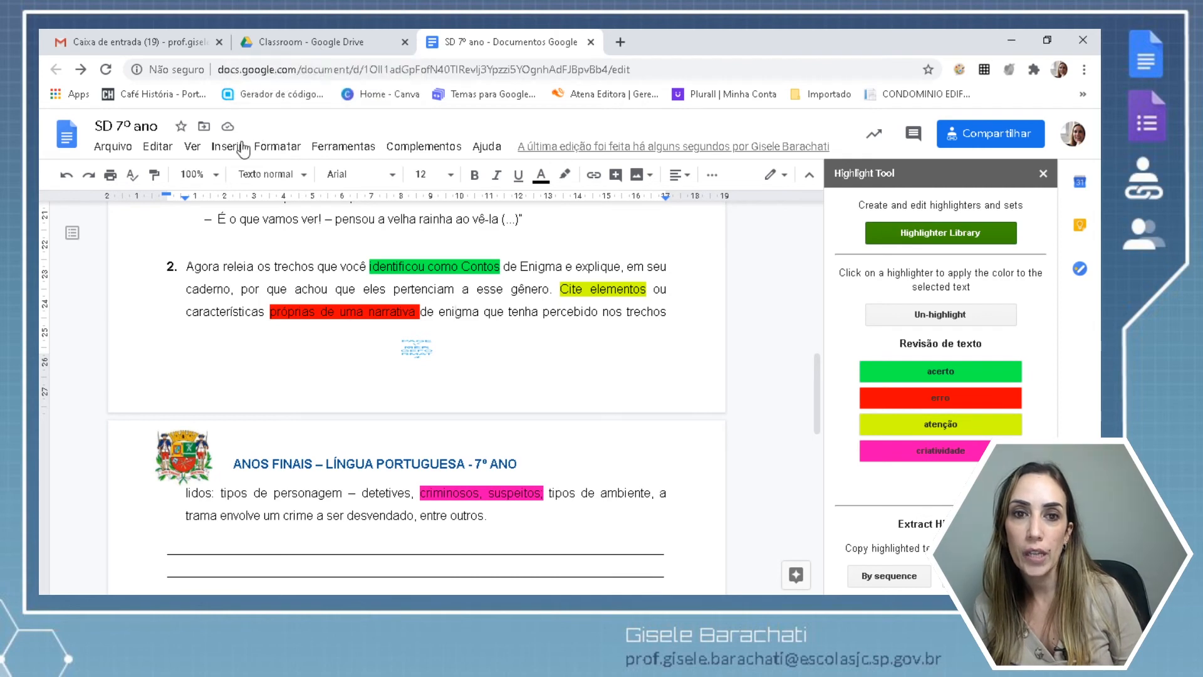
Make the document available offline via Arquivo and install the required offline extension.
{"action": "left_click", "coordinate": [121, 150]}
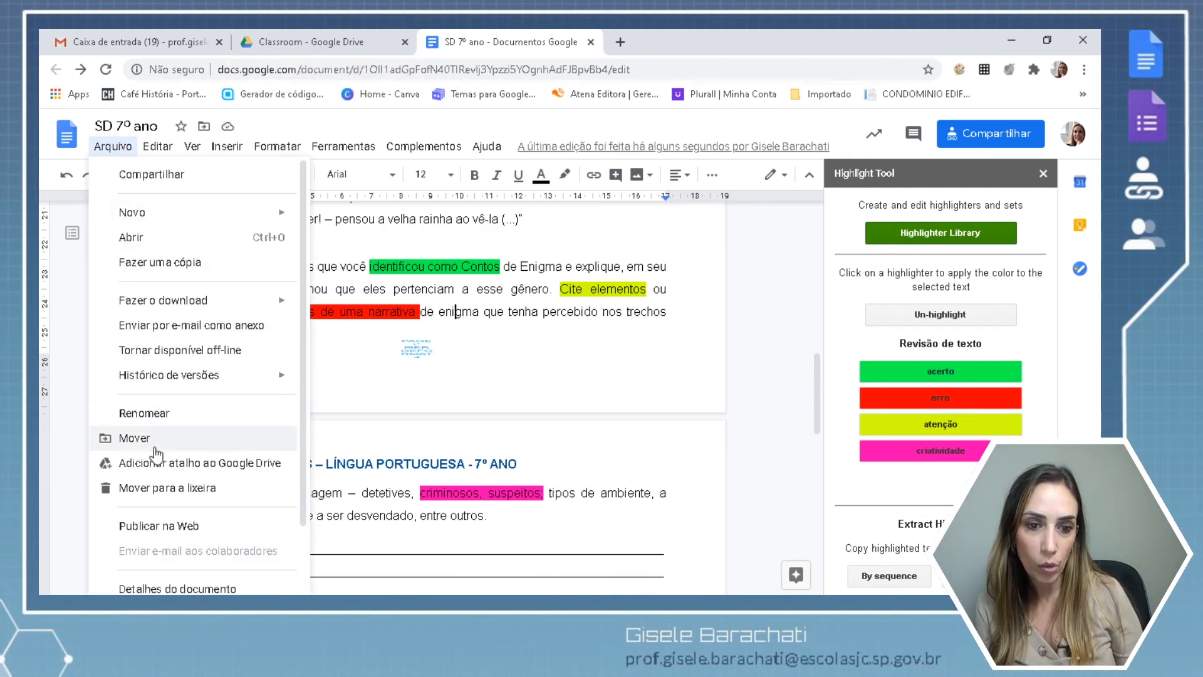
{"action": "mouse_move", "coordinate": [157, 151]}
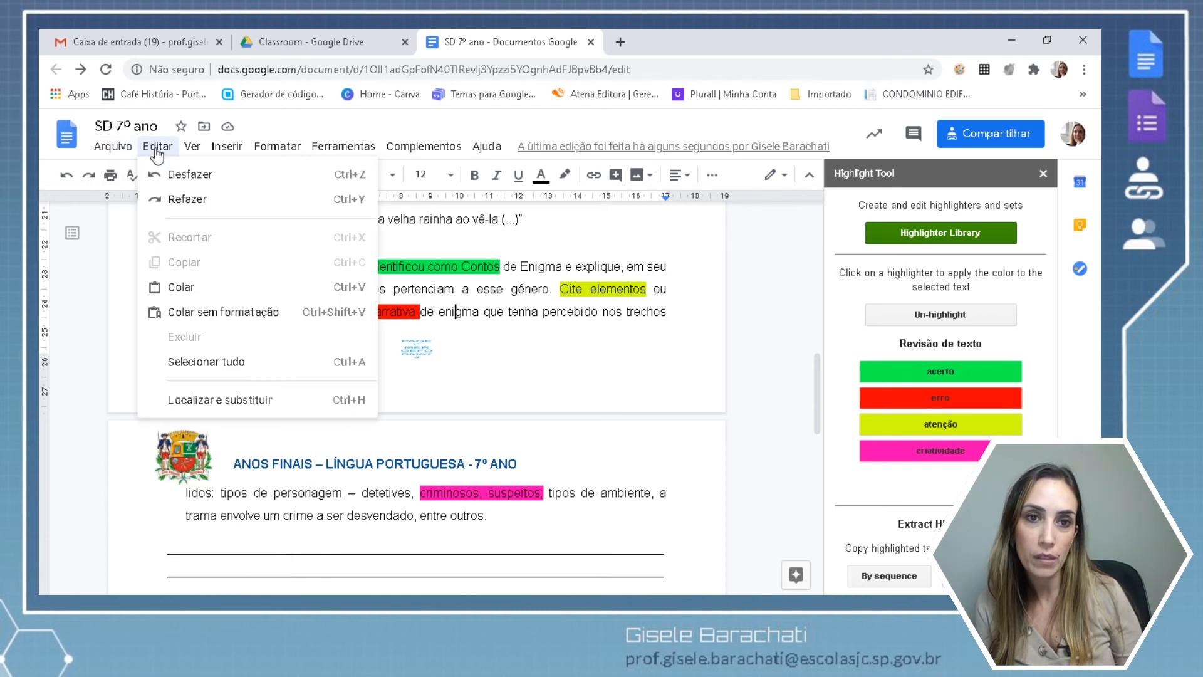
{"action": "mouse_move", "coordinate": [225, 151]}
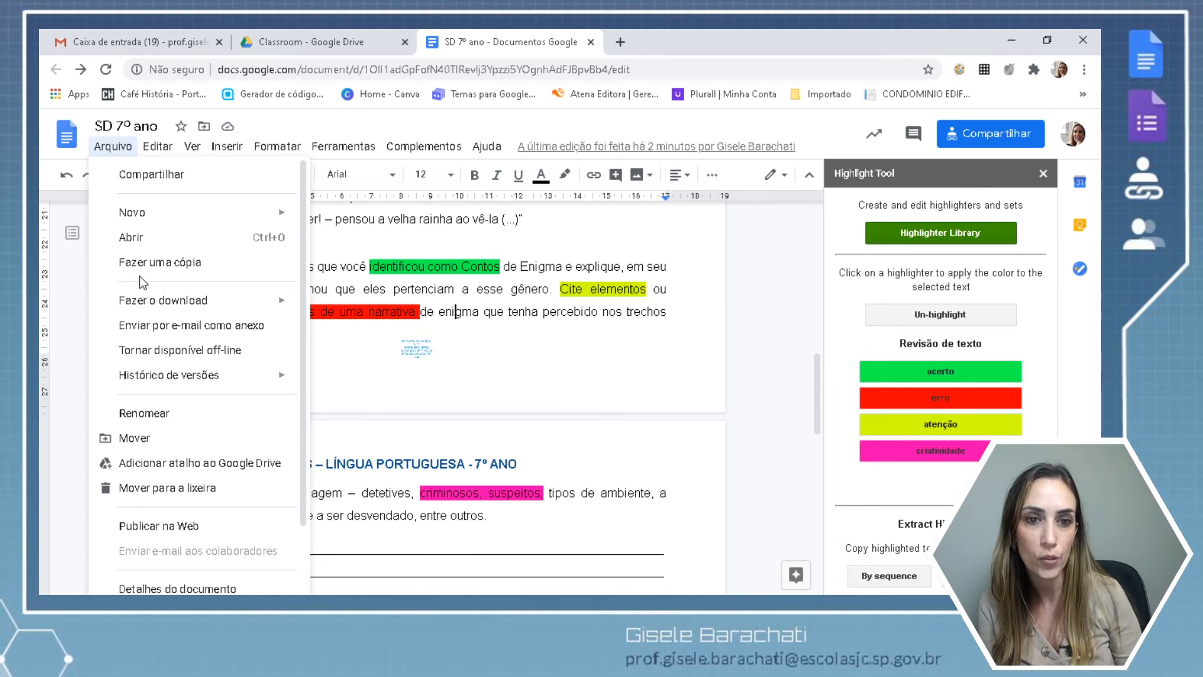
{"action": "mouse_move", "coordinate": [151, 306]}
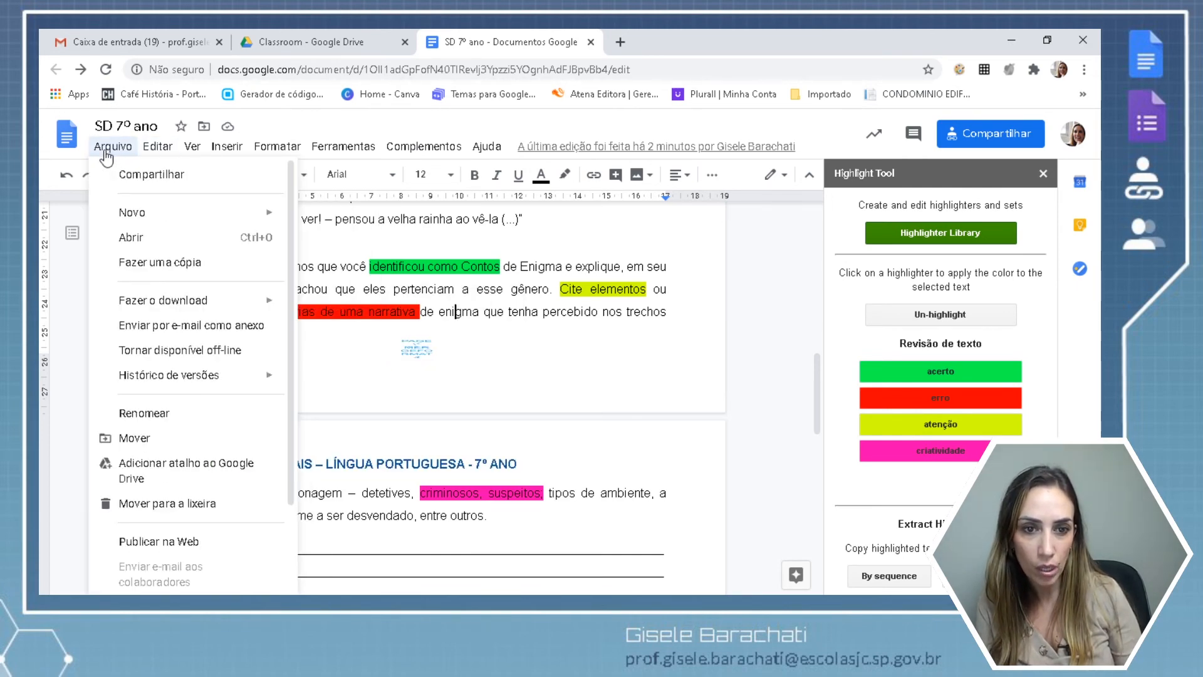
{"action": "left_click", "coordinate": [139, 351]}
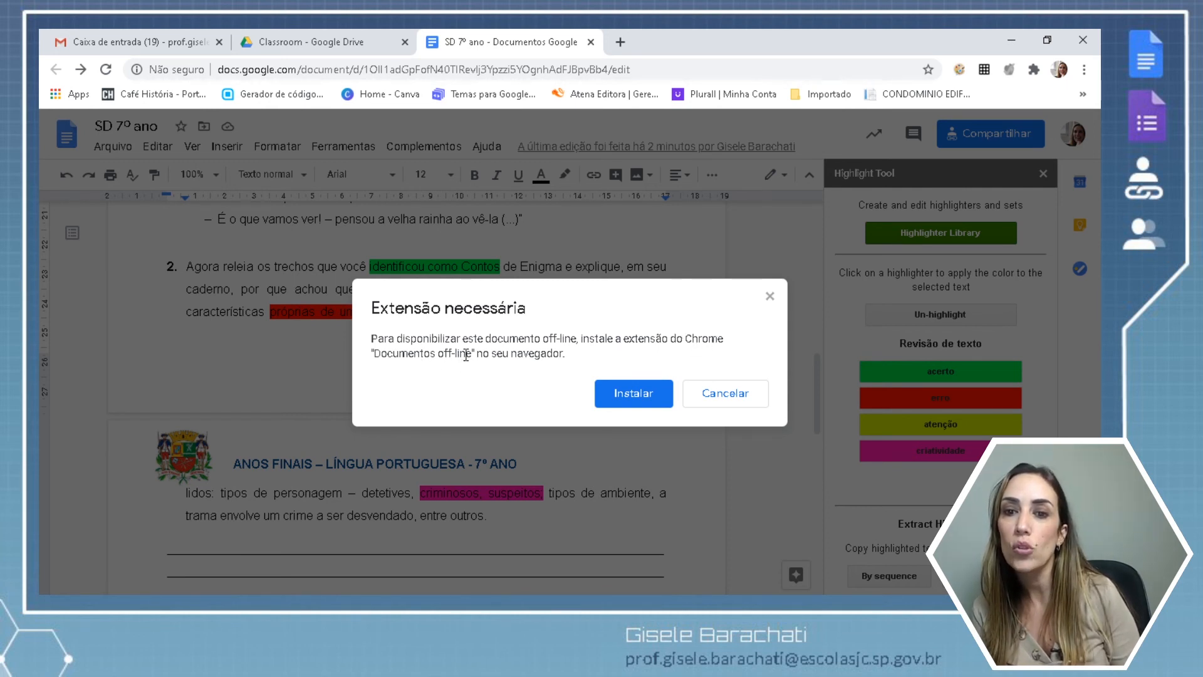
{"action": "left_click", "coordinate": [634, 394]}
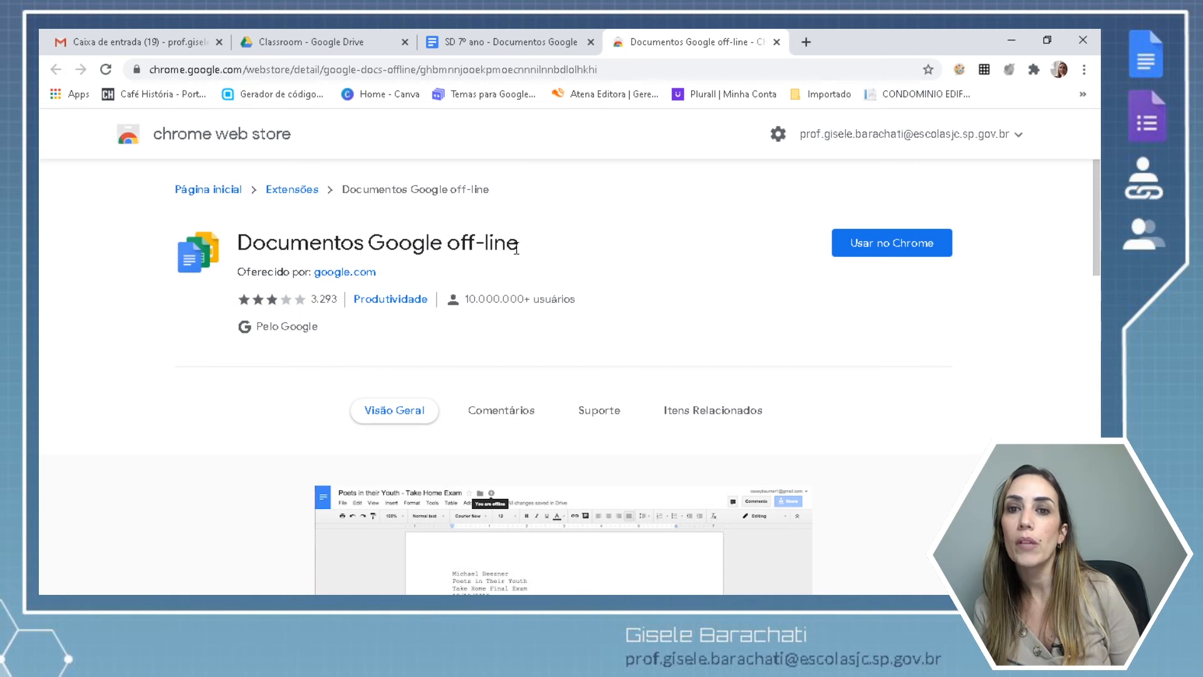
Add the Documentos Google off-line extension to Chrome, then close the Web Store tab.
{"action": "left_click", "coordinate": [884, 244]}
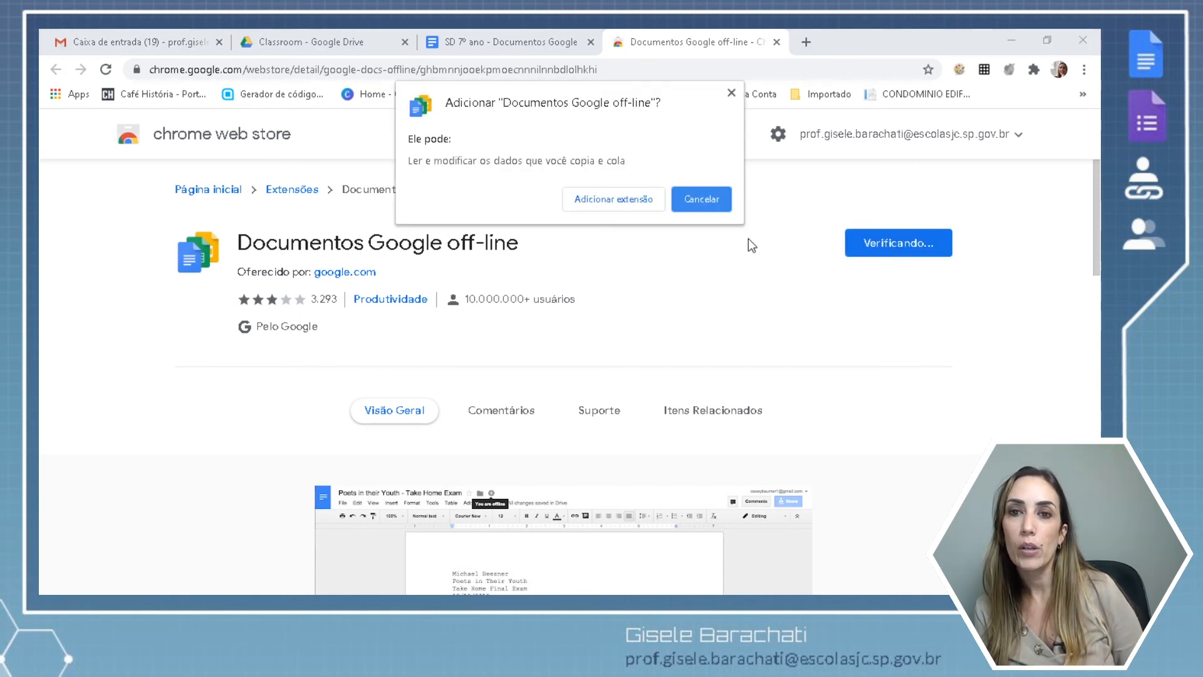
{"action": "left_click", "coordinate": [623, 198]}
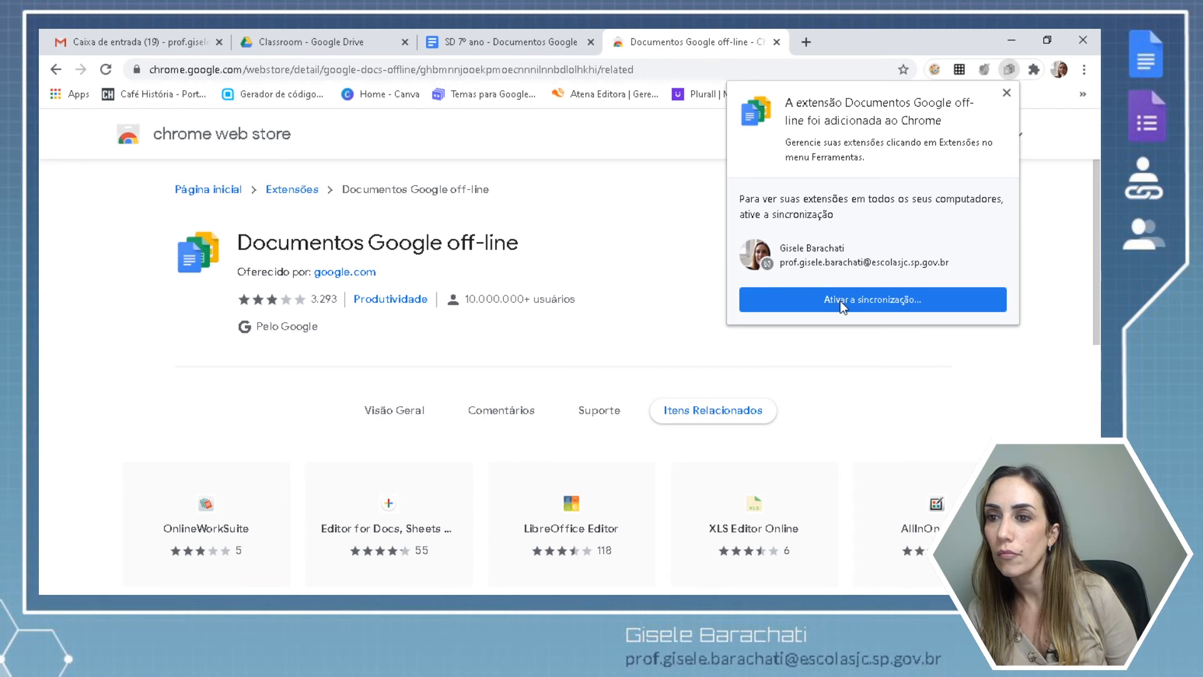
{"action": "left_click", "coordinate": [1006, 93]}
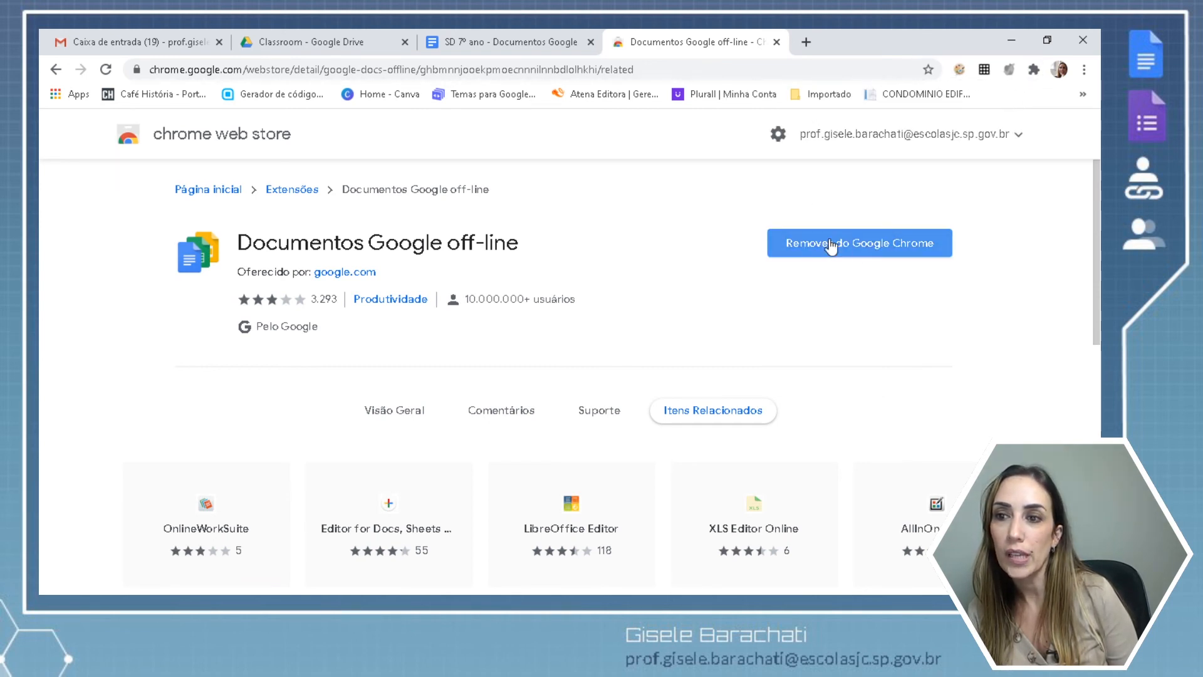
{"action": "left_click", "coordinate": [776, 42]}
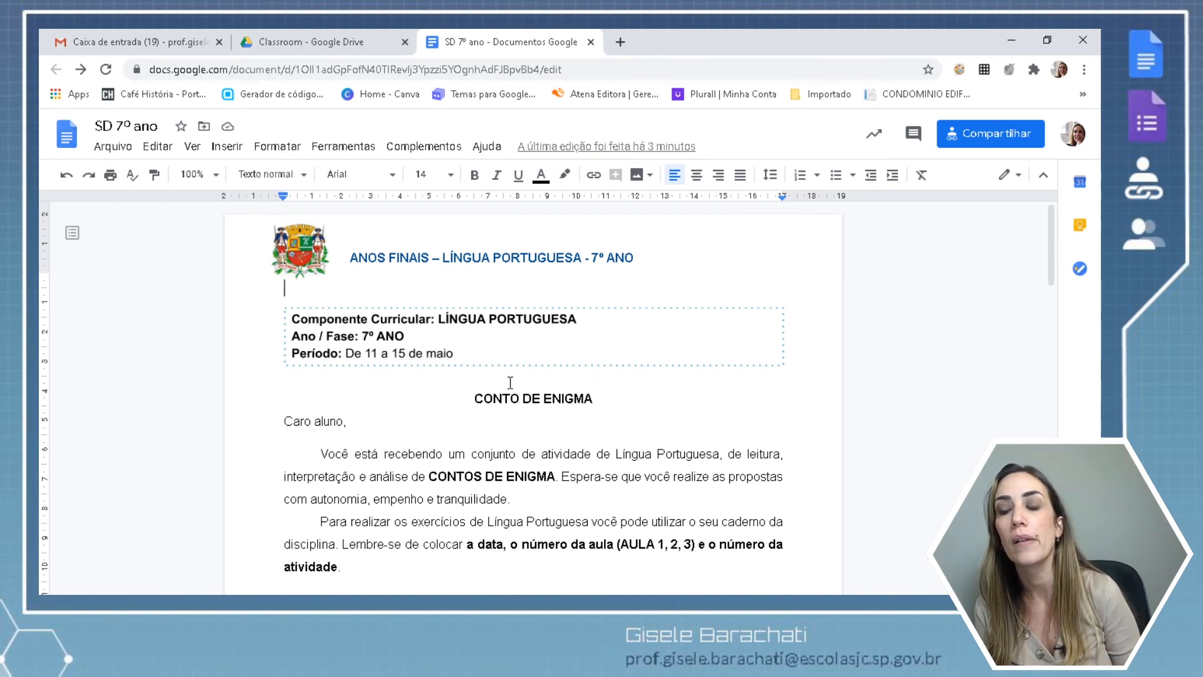
{"action": "left_click", "coordinate": [528, 456]}
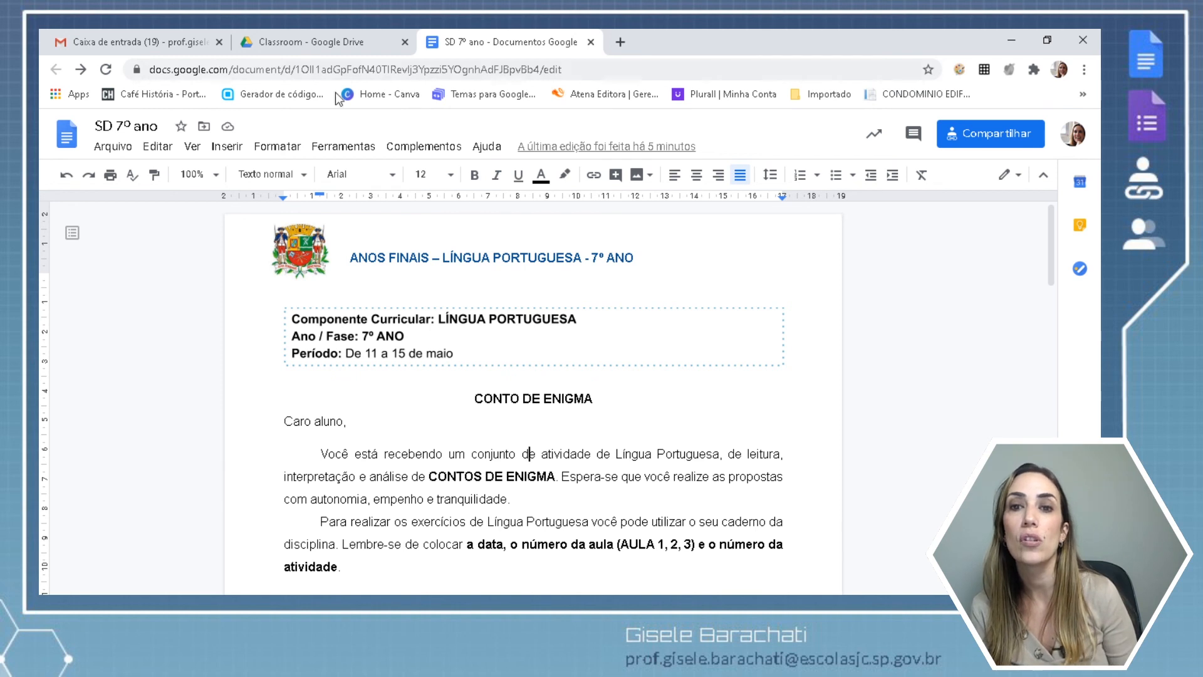
{"action": "left_click", "coordinate": [397, 148]}
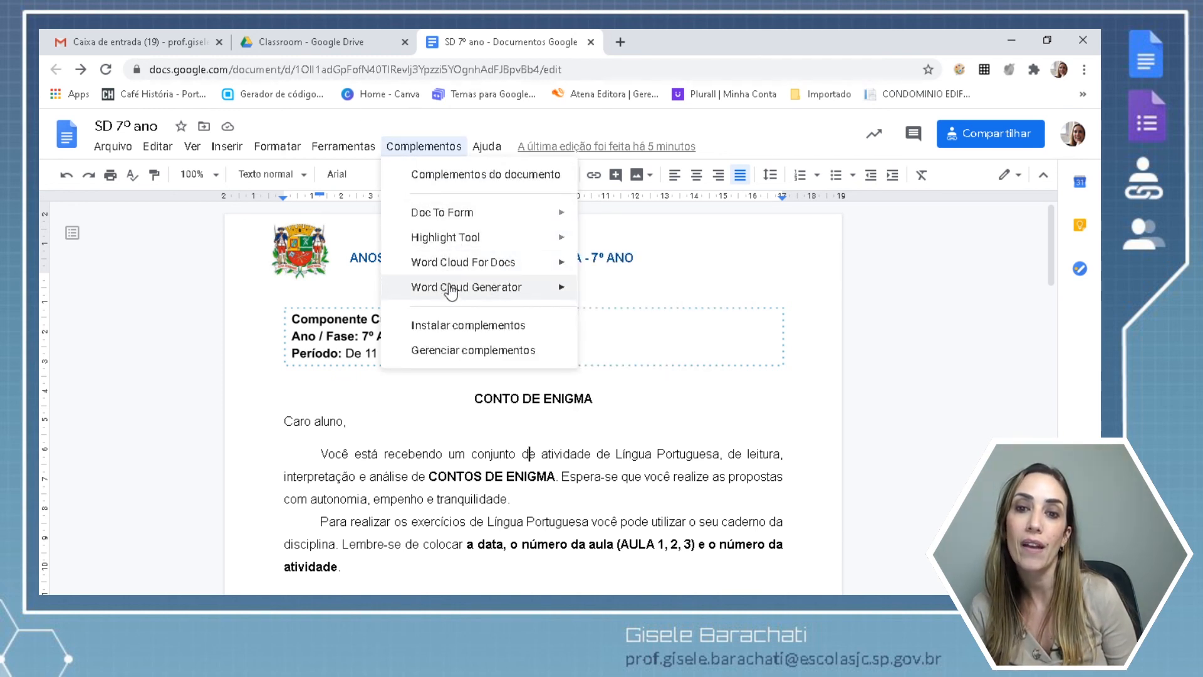
{"action": "mouse_move", "coordinate": [448, 291]}
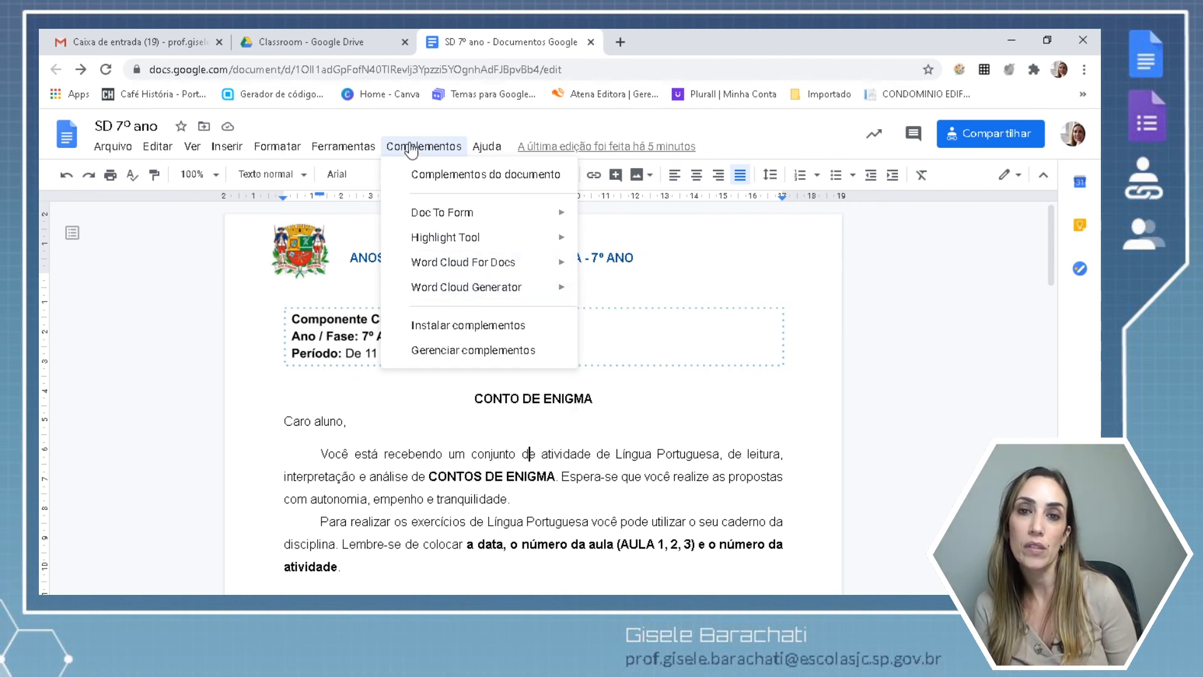
{"action": "left_click", "coordinate": [393, 400]}
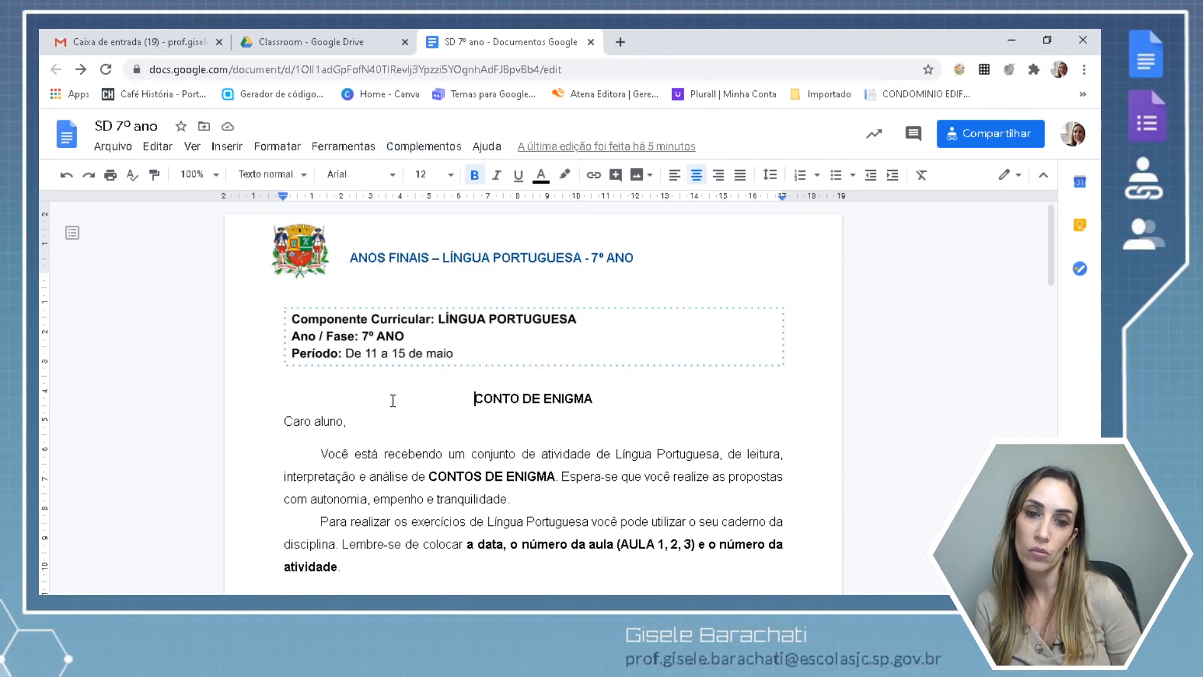